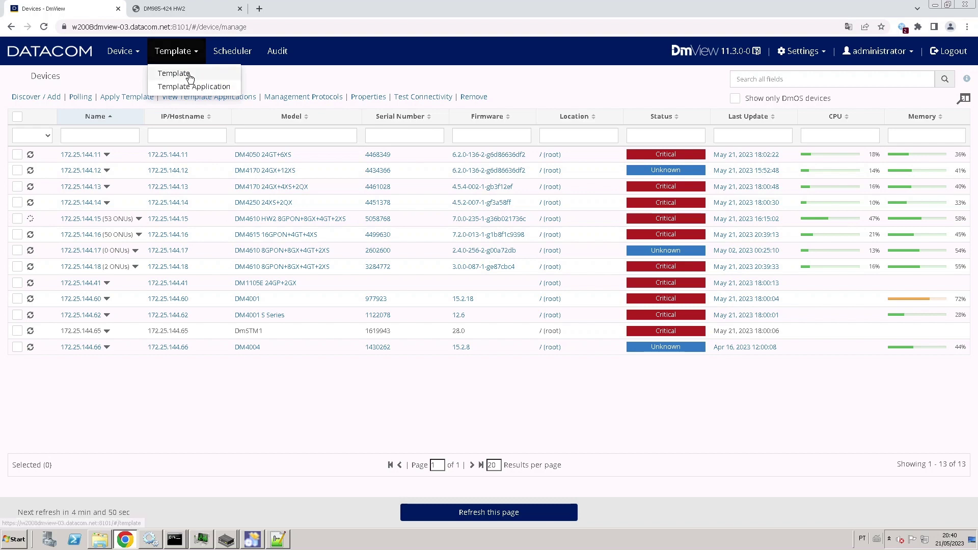
Show the Template list filtered by 'habilita_porta', listing the two CLI templates.
{"action": "left_click", "coordinate": [187, 75]}
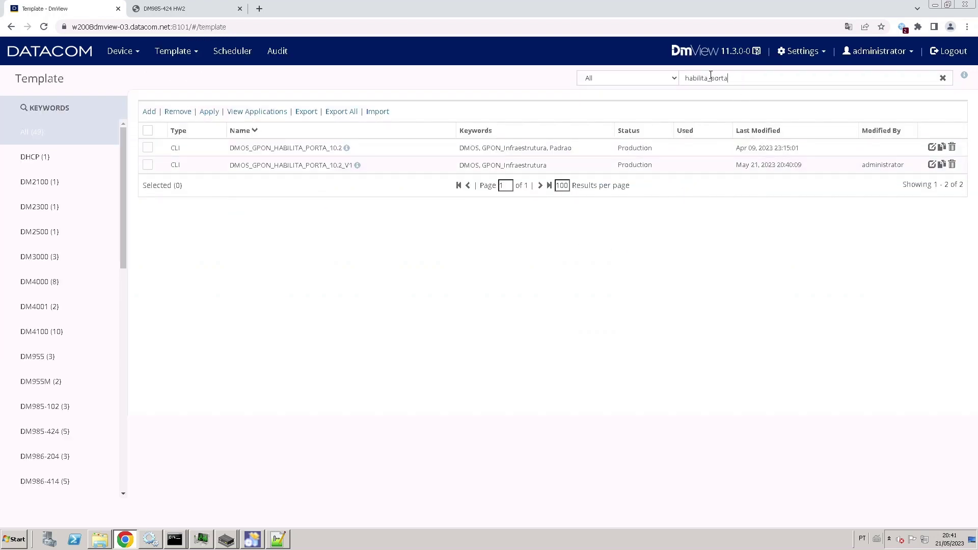
Open DMOS_GPON_HABILITA_PORTA_10.2_V1 in the Edit Template page.
{"action": "left_click_drag", "start_coordinate": [749, 77], "coordinate": [674, 78]}
{"action": "left_click", "coordinate": [413, 227]}
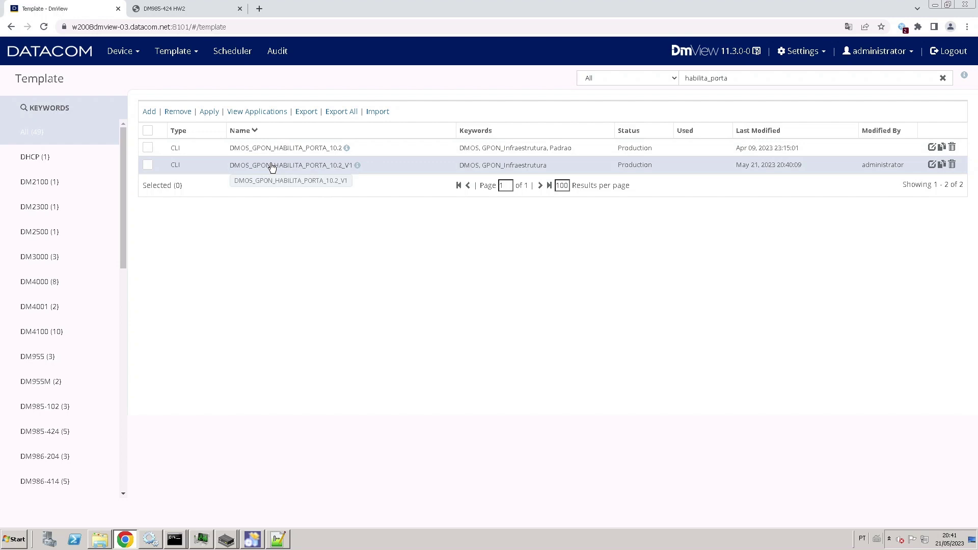
{"action": "left_click", "coordinate": [272, 166]}
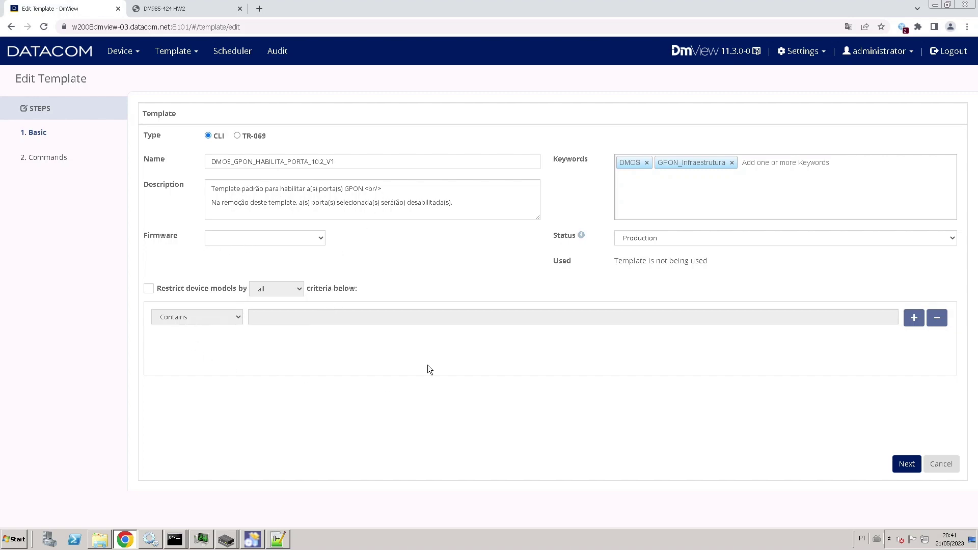
Review the V1 apply commands: config, interface, commit comment, onu-enable all and exit.
{"action": "left_click", "coordinate": [907, 464]}
{"action": "left_click_drag", "start_coordinate": [219, 345], "coordinate": [177, 257]}
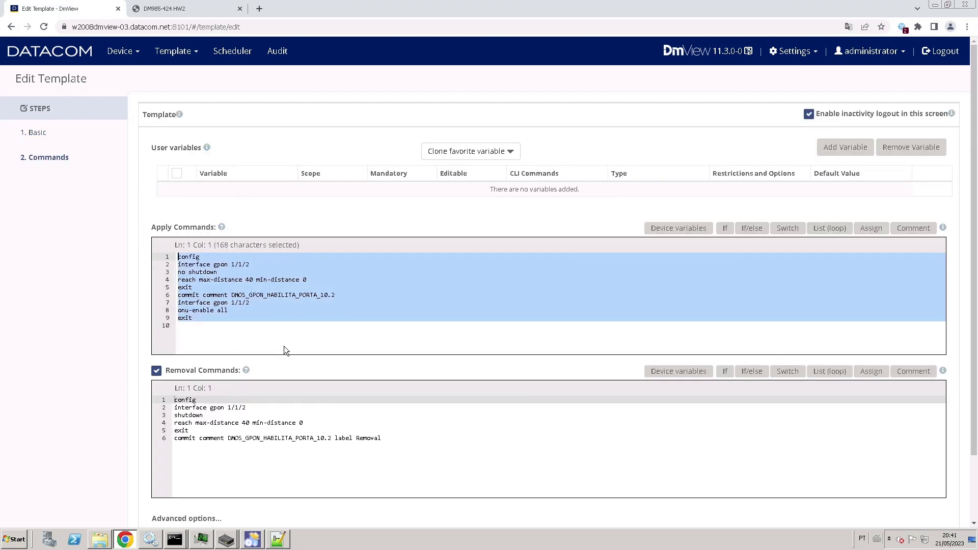
{"action": "double_click", "coordinate": [198, 257]}
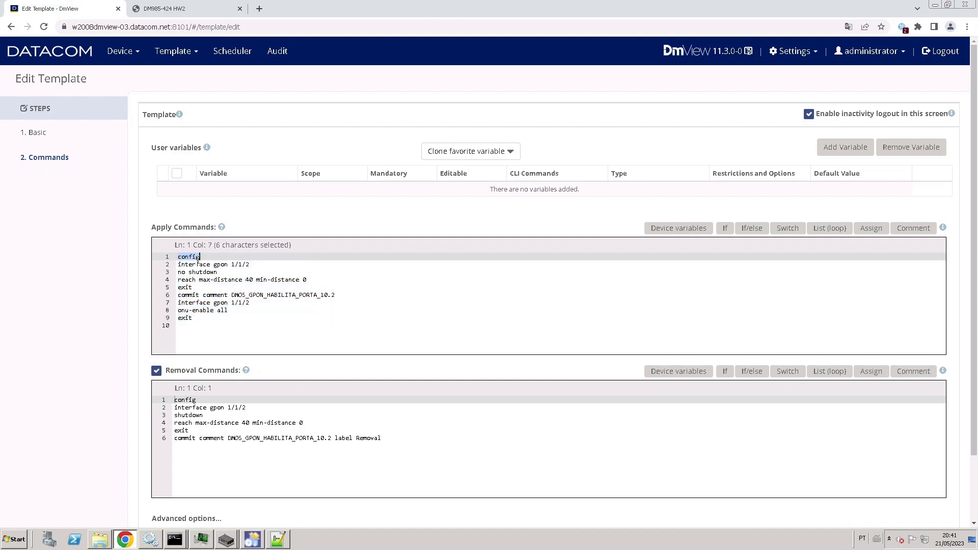
{"action": "double_click", "coordinate": [195, 265]}
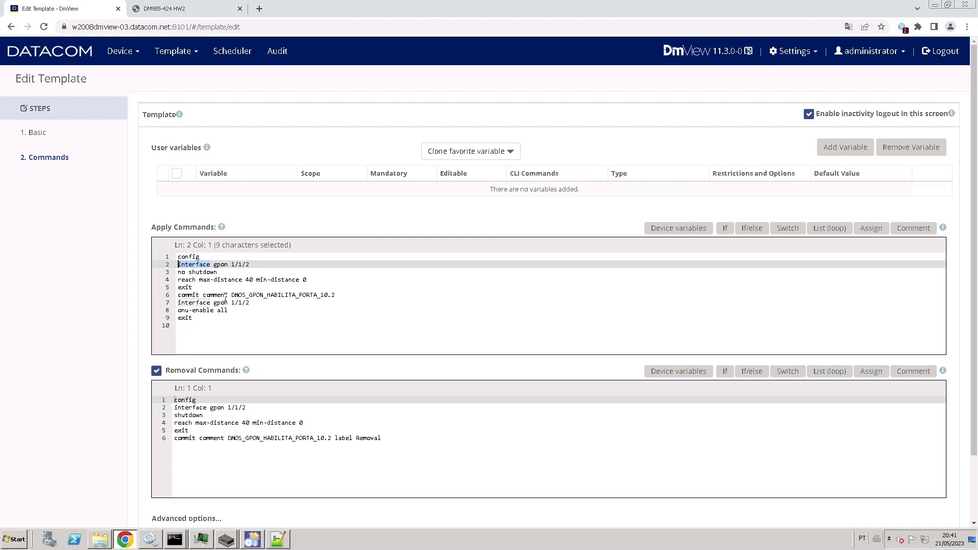
{"action": "left_click_drag", "start_coordinate": [337, 297], "coordinate": [235, 296]}
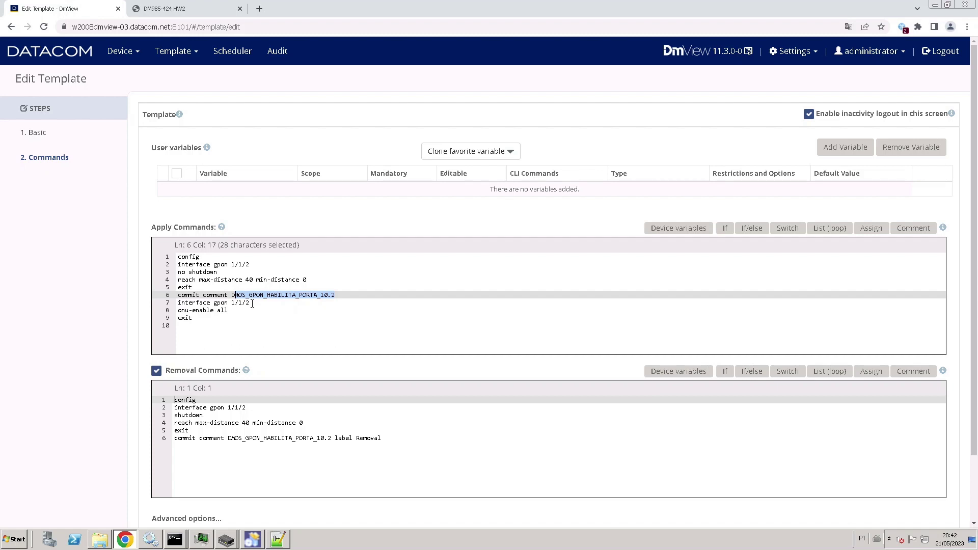
{"action": "left_click", "coordinate": [252, 305]}
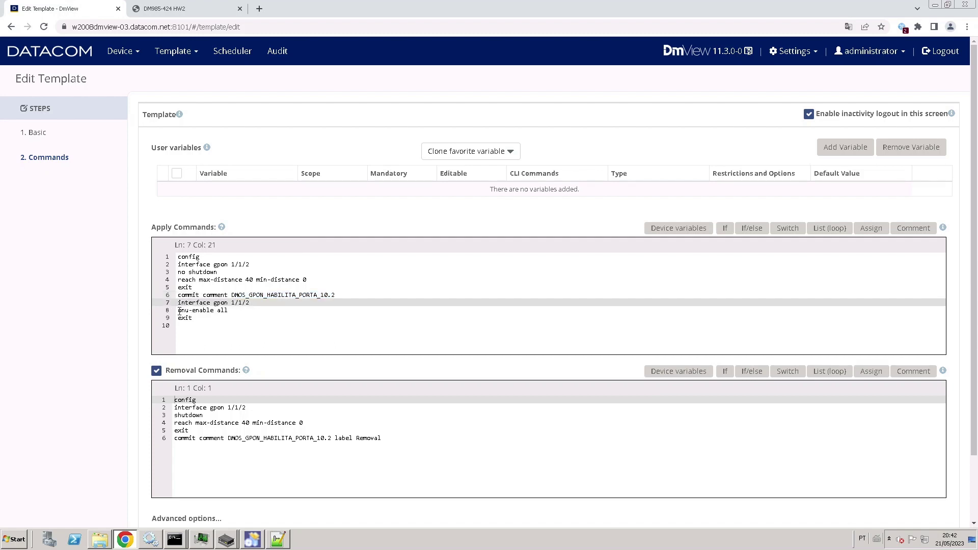
{"action": "left_click_drag", "start_coordinate": [180, 312], "coordinate": [228, 313]}
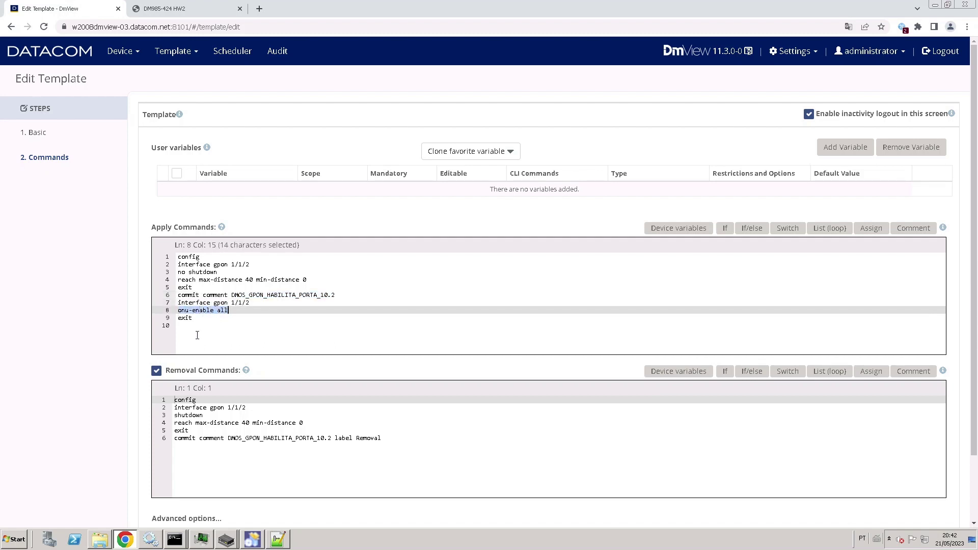
{"action": "double_click", "coordinate": [186, 318]}
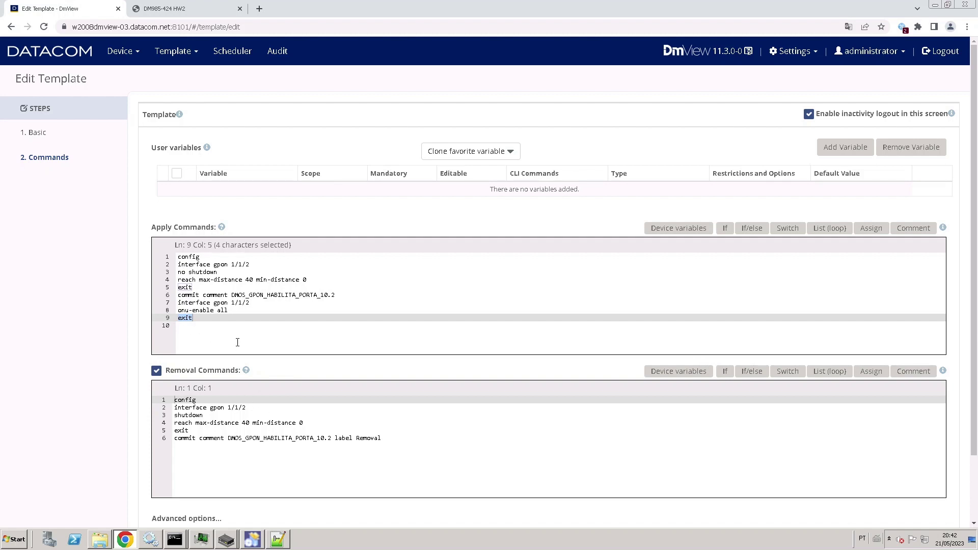
Check the shutdown removal command and save the V1 template with Finish.
{"action": "left_click", "coordinate": [339, 414]}
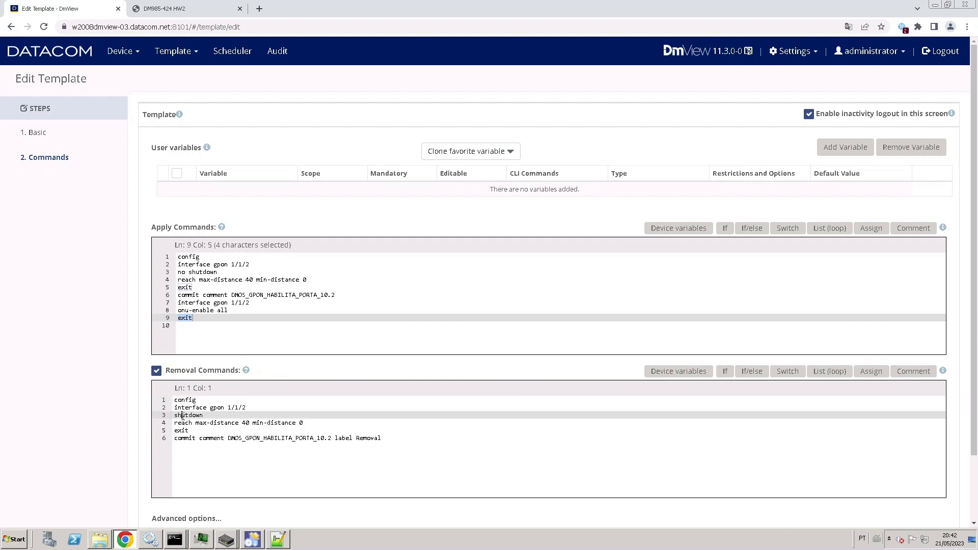
{"action": "key", "text": "shift+Home"}
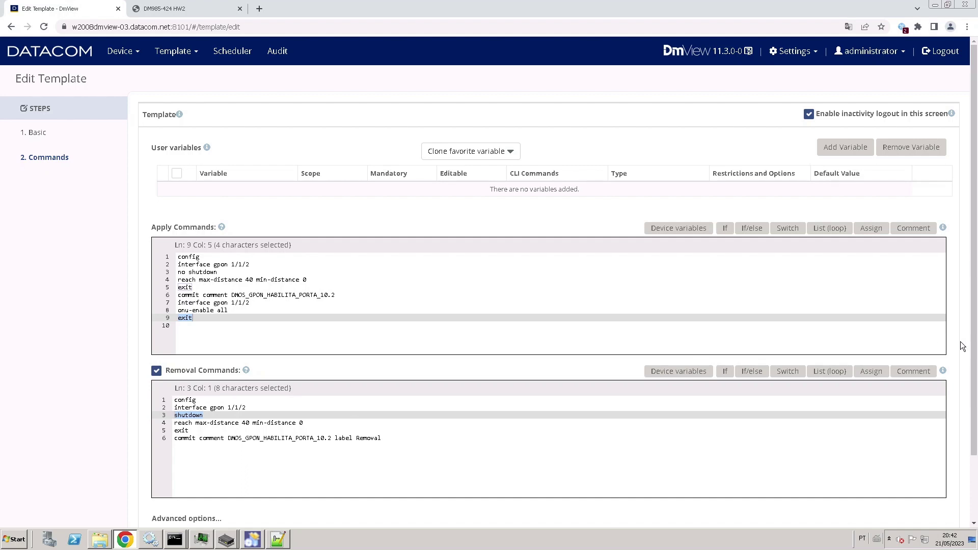
{"action": "scroll", "coordinate": [954, 371], "scroll_direction": "down", "scroll_amount": 2}
{"action": "left_click", "coordinate": [899, 505]}
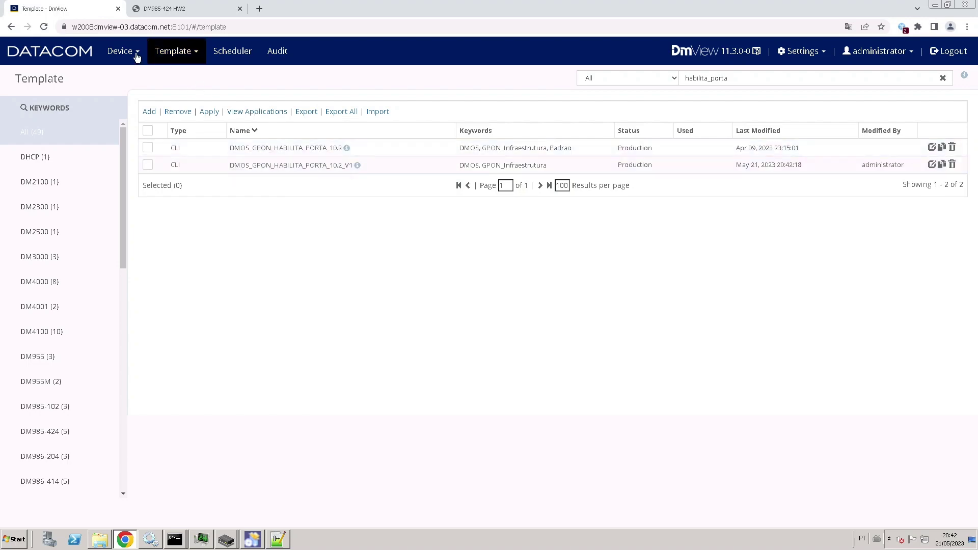
Open device 172.25.144.18's Summary and confirm gpon 1/1/2 is Disabled.
{"action": "left_click", "coordinate": [133, 53]}
{"action": "left_click", "coordinate": [138, 74]}
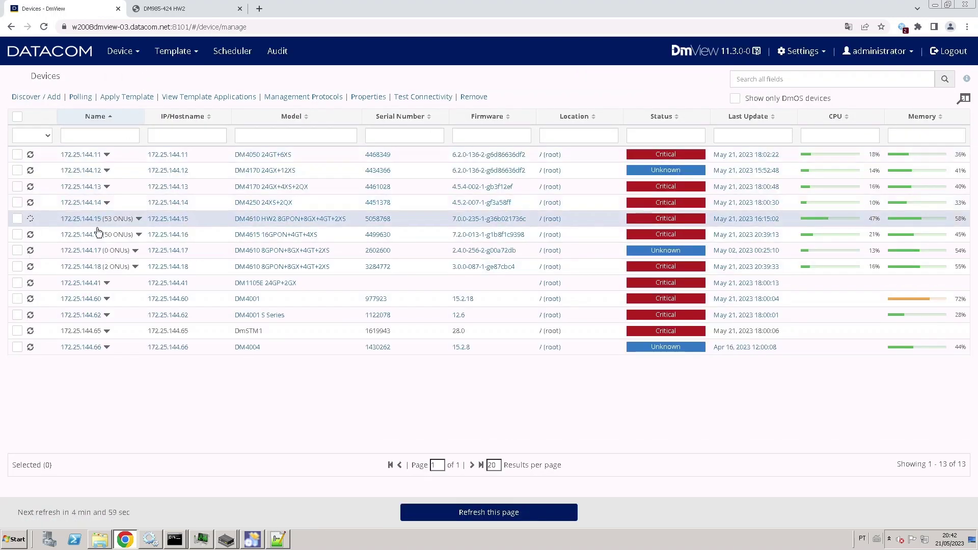
{"action": "left_click", "coordinate": [91, 268]}
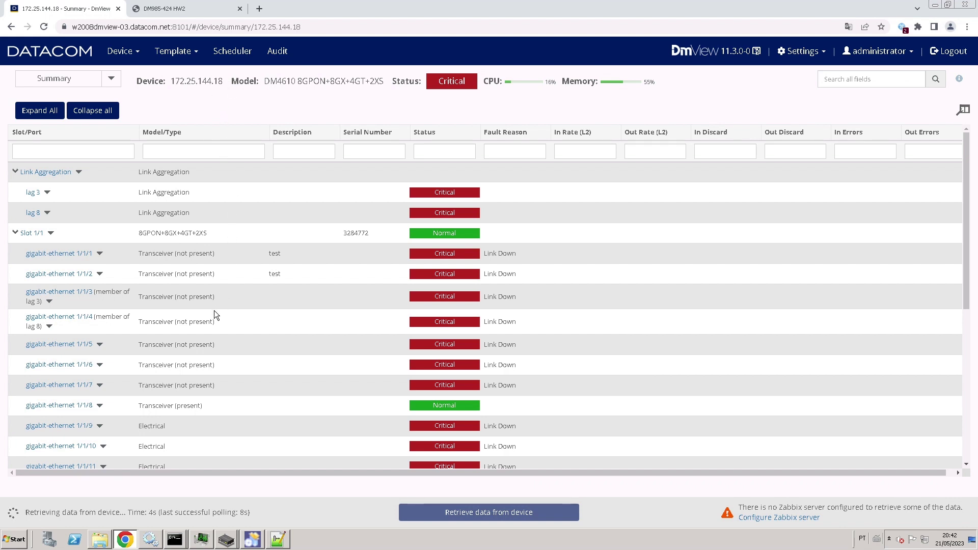
{"action": "scroll", "coordinate": [214, 310], "scroll_direction": "down", "scroll_amount": 4}
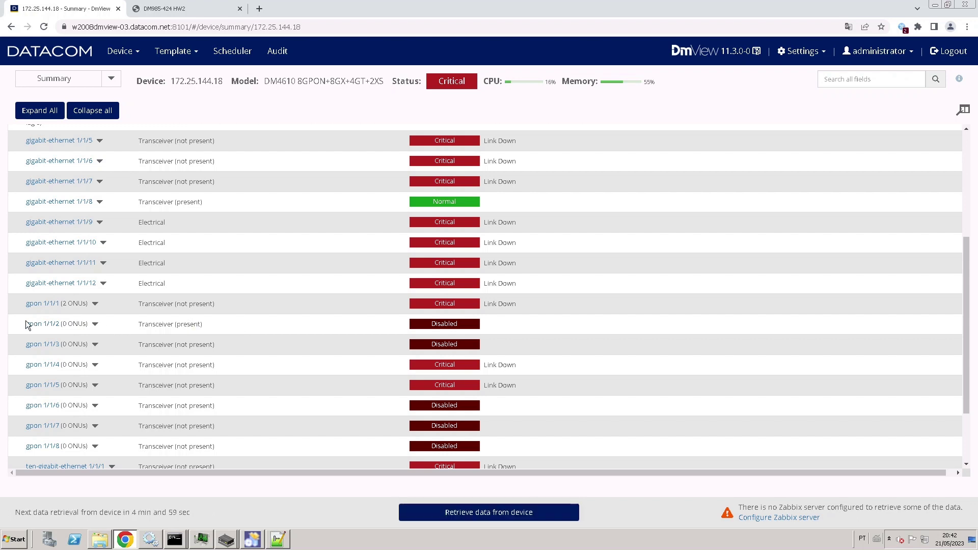
{"action": "scroll", "coordinate": [22, 326], "scroll_direction": "down", "scroll_amount": 2}
{"action": "left_click_drag", "start_coordinate": [22, 325], "coordinate": [79, 254]}
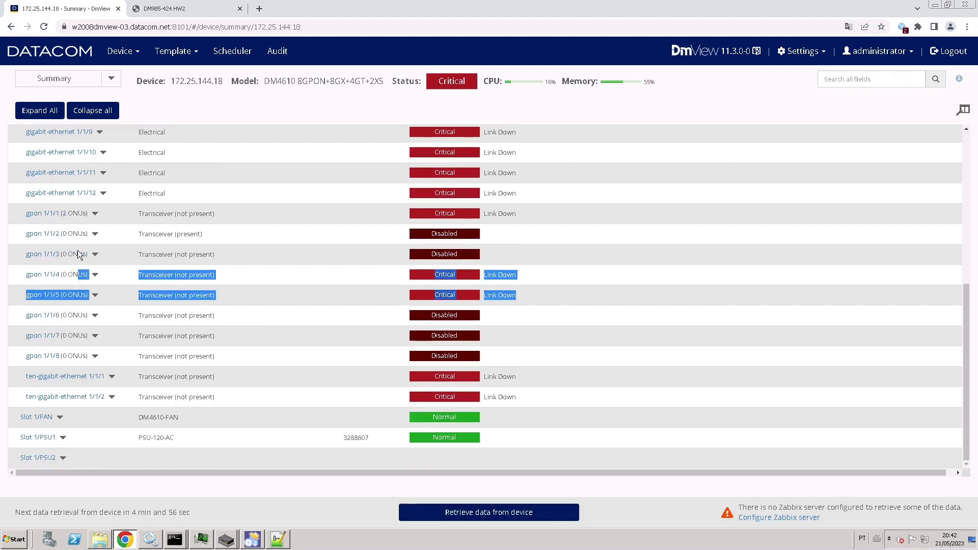
{"action": "left_click", "coordinate": [20, 231]}
{"action": "left_click_drag", "start_coordinate": [19, 230], "coordinate": [69, 234]}
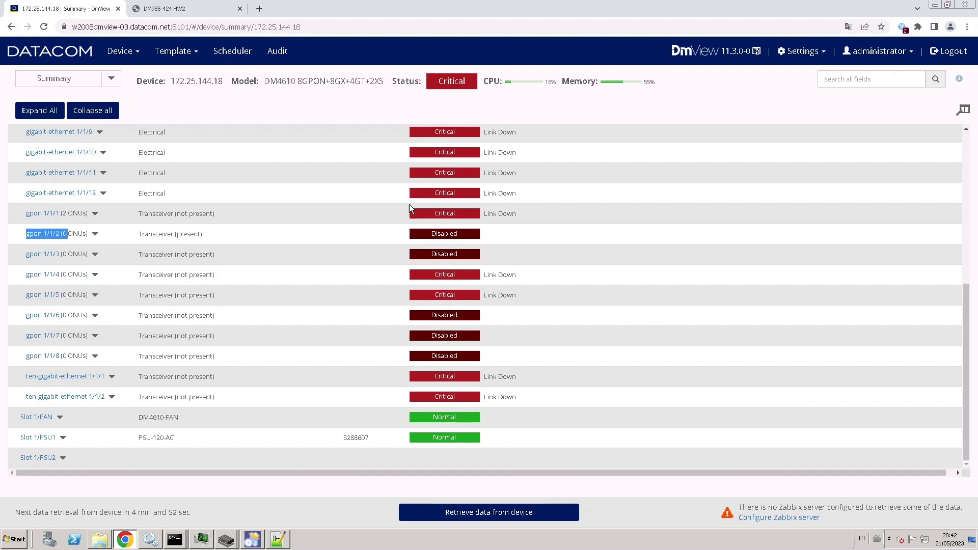
{"action": "left_click", "coordinate": [172, 52]}
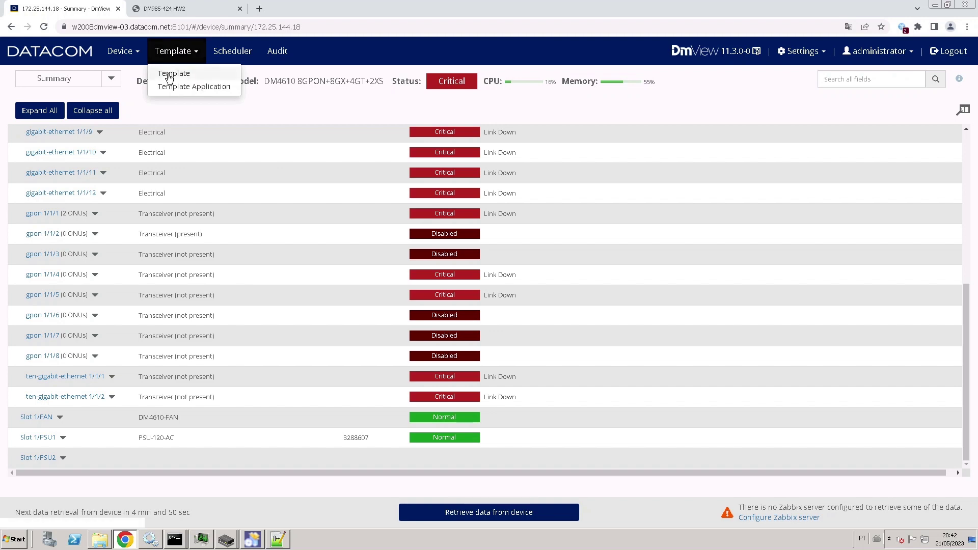
Select DMOS_GPON_HABILITA_PORTA_10.2_V1 for applying and add device 172.25.144.18.
{"action": "left_click", "coordinate": [168, 75]}
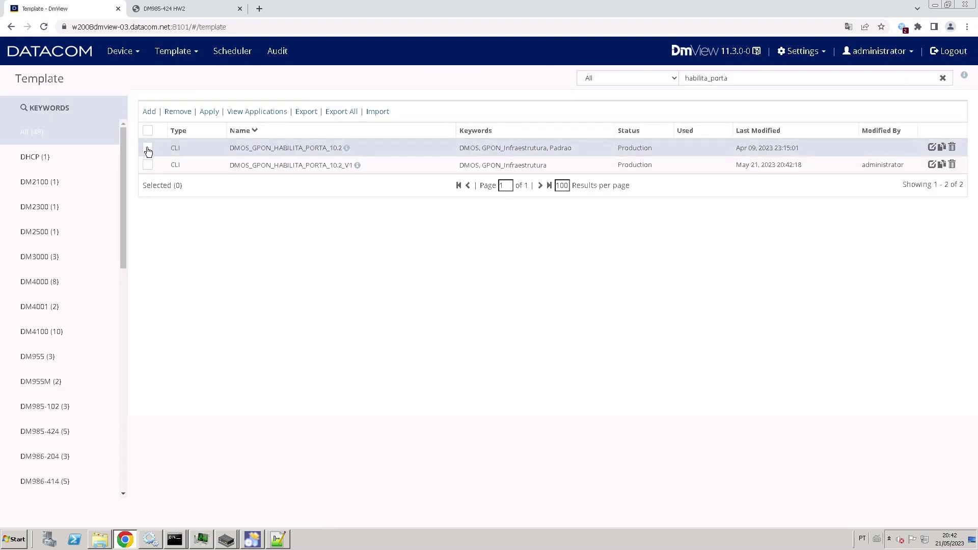
{"action": "left_click", "coordinate": [147, 164]}
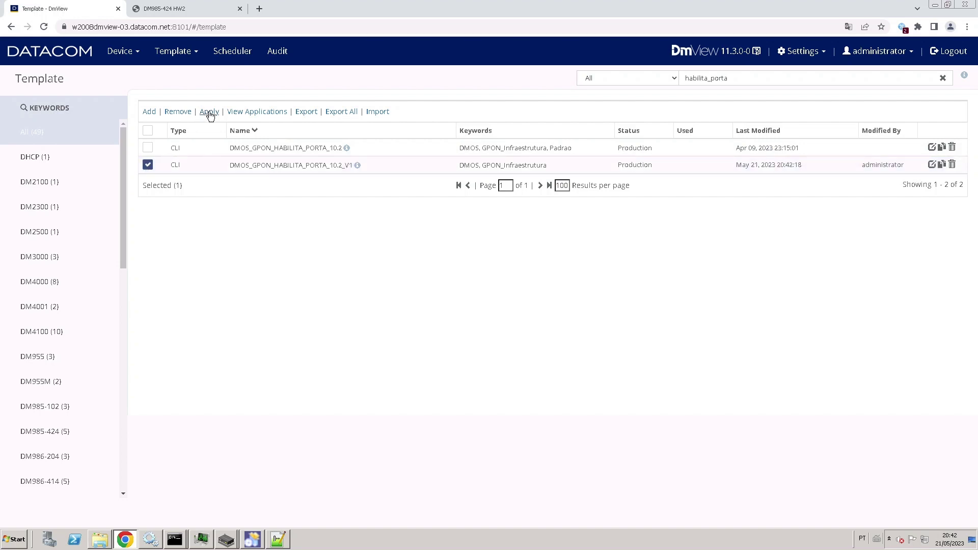
{"action": "left_click", "coordinate": [209, 112]}
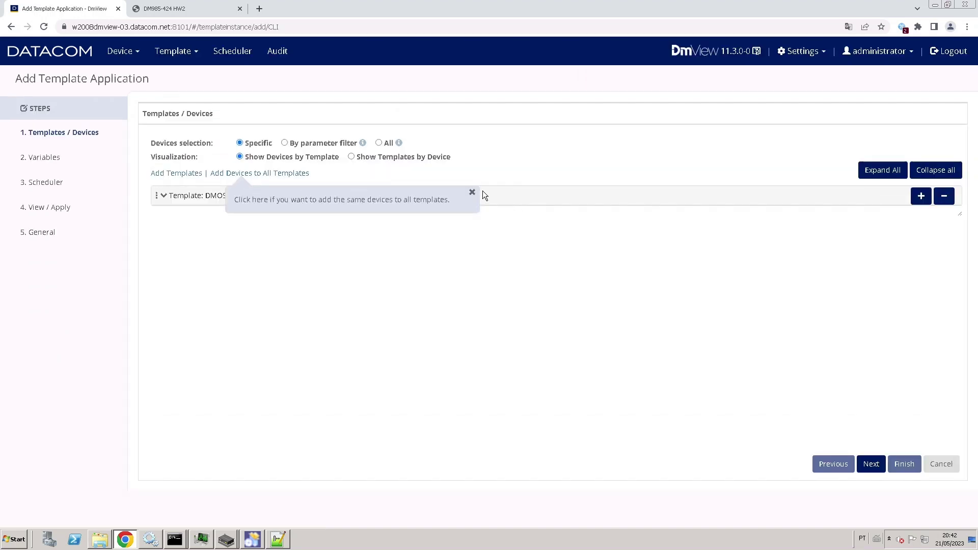
{"action": "left_click", "coordinate": [472, 192]}
{"action": "left_click", "coordinate": [252, 173]}
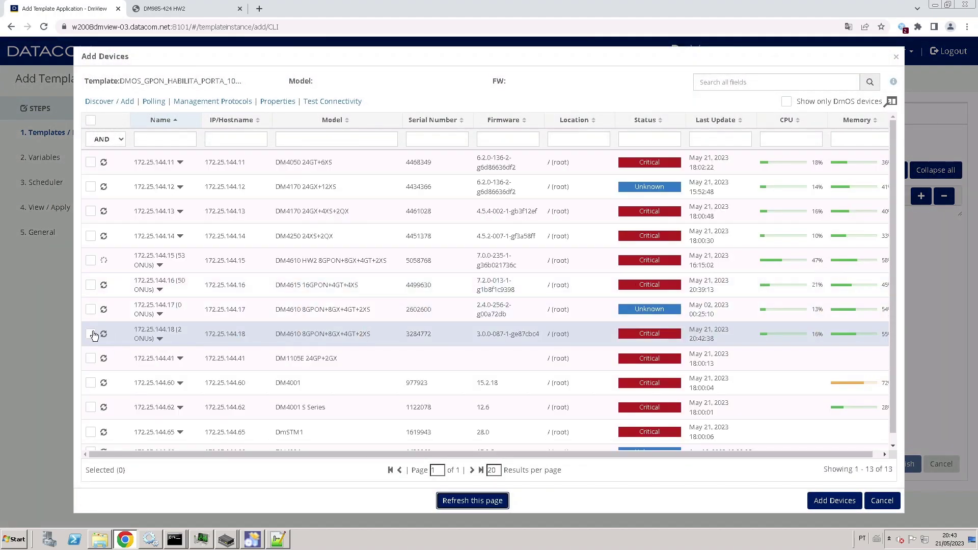
{"action": "left_click", "coordinate": [91, 334]}
{"action": "left_click", "coordinate": [831, 501]}
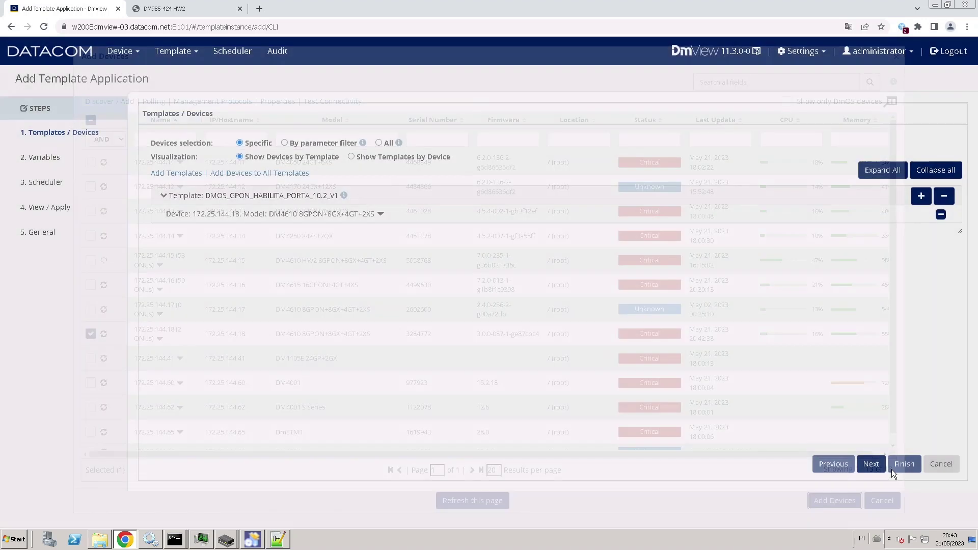
Skip Variables and Scheduler, check Apply now, and finish the application.
{"action": "left_click", "coordinate": [871, 466]}
{"action": "left_click", "coordinate": [871, 465]}
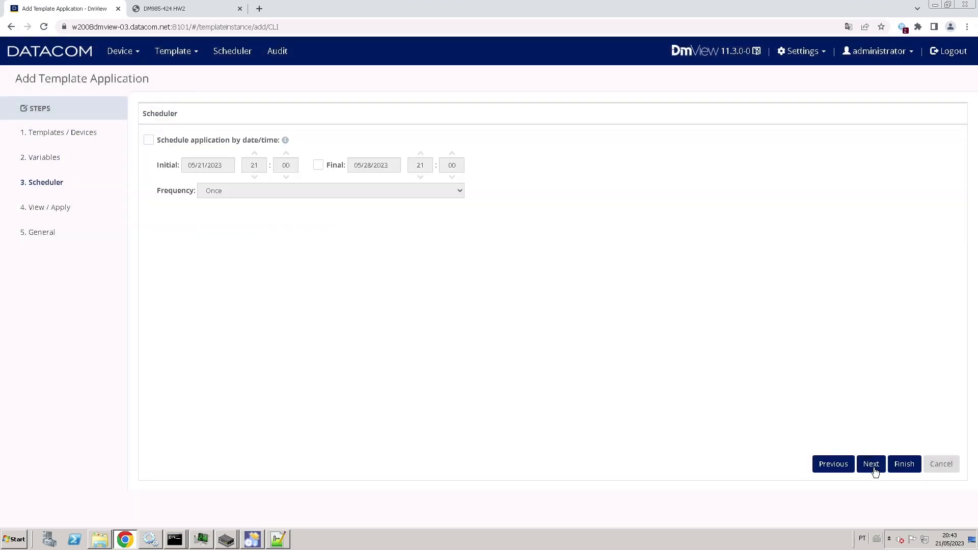
{"action": "left_click", "coordinate": [872, 465]}
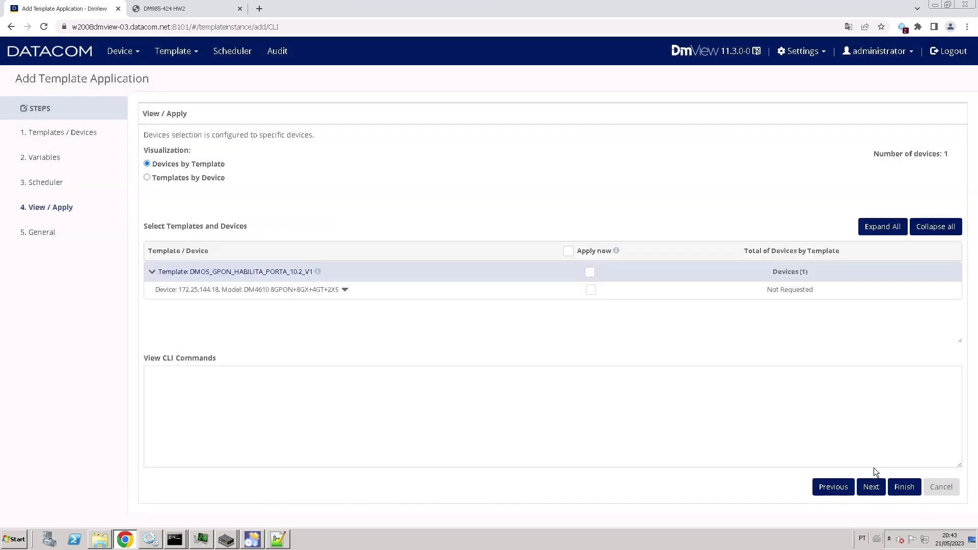
{"action": "left_click", "coordinate": [568, 251]}
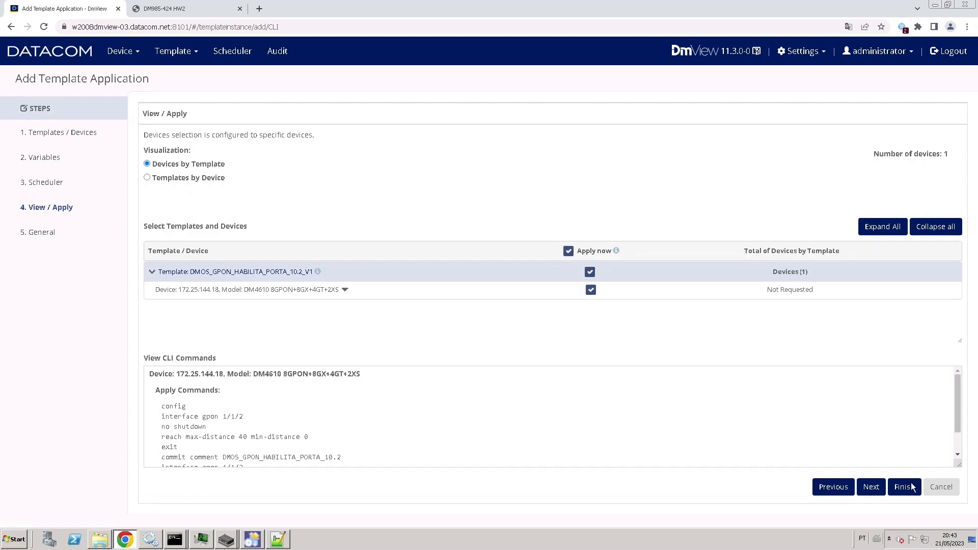
{"action": "left_click", "coordinate": [906, 488]}
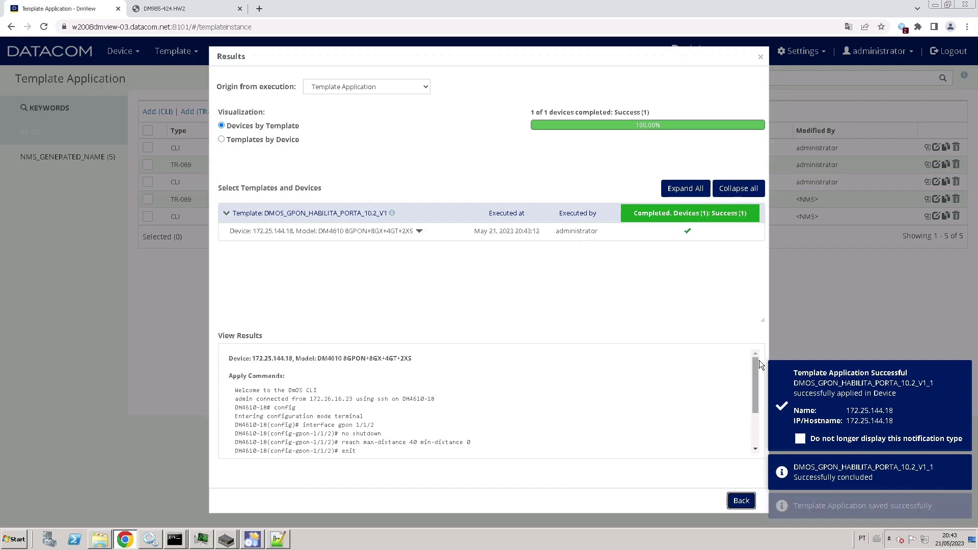
Close the results and open 172.25.144.18's summary, where gpon 1/1/2 shows Link Down.
{"action": "mouse_move", "coordinate": [755, 368]}
{"action": "left_mouse_down"}
{"action": "mouse_move", "coordinate": [759, 416]}
{"action": "mouse_move", "coordinate": [757, 365]}
{"action": "left_mouse_up"}
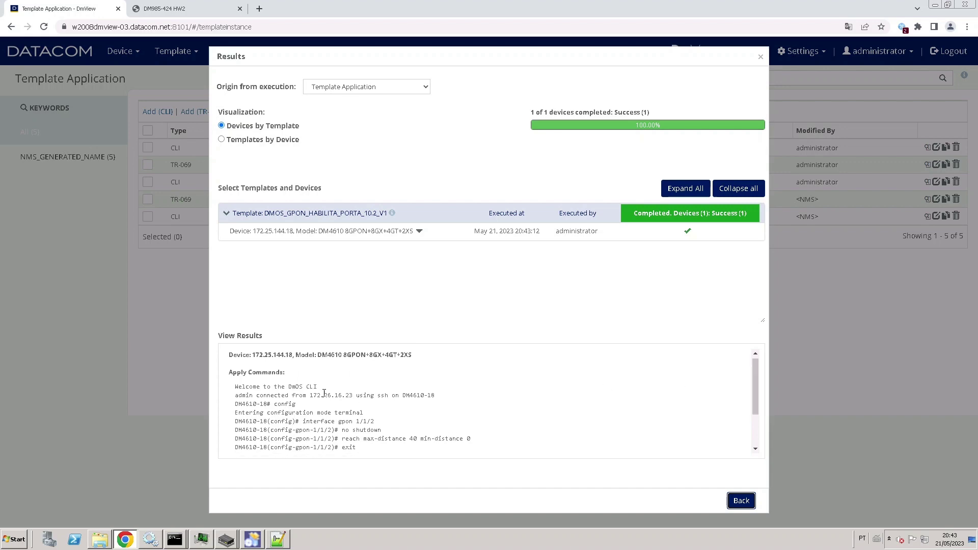
{"action": "left_click", "coordinate": [742, 502]}
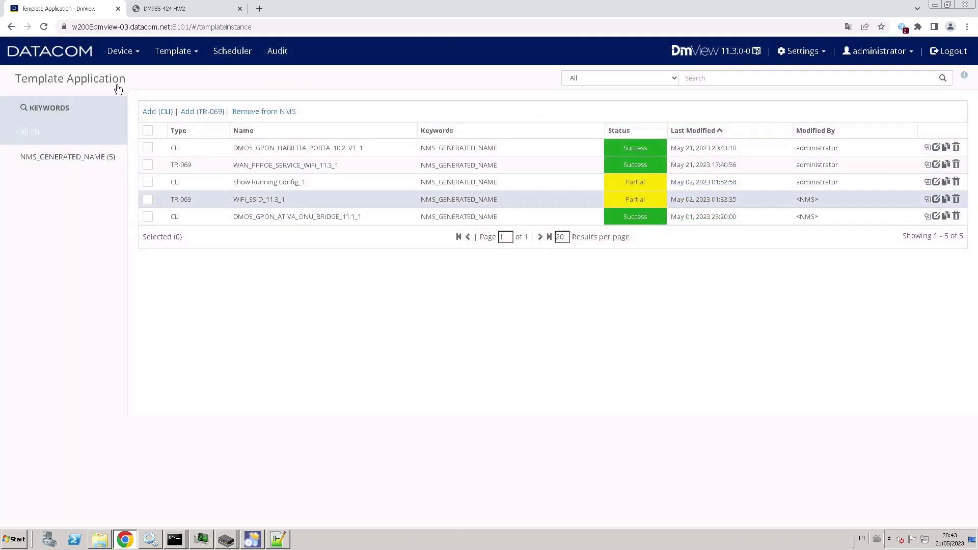
{"action": "left_click", "coordinate": [144, 51]}
{"action": "left_click", "coordinate": [131, 72]}
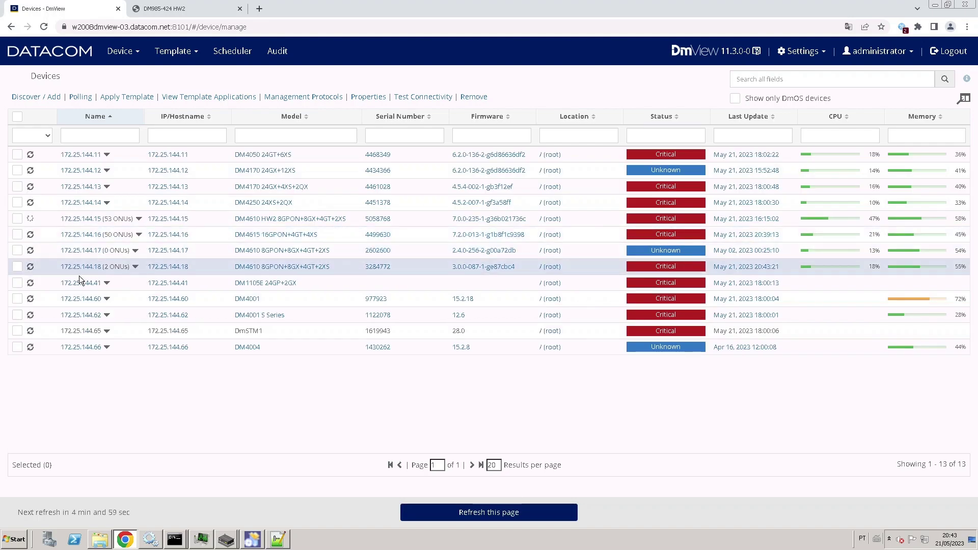
{"action": "left_click", "coordinate": [67, 269]}
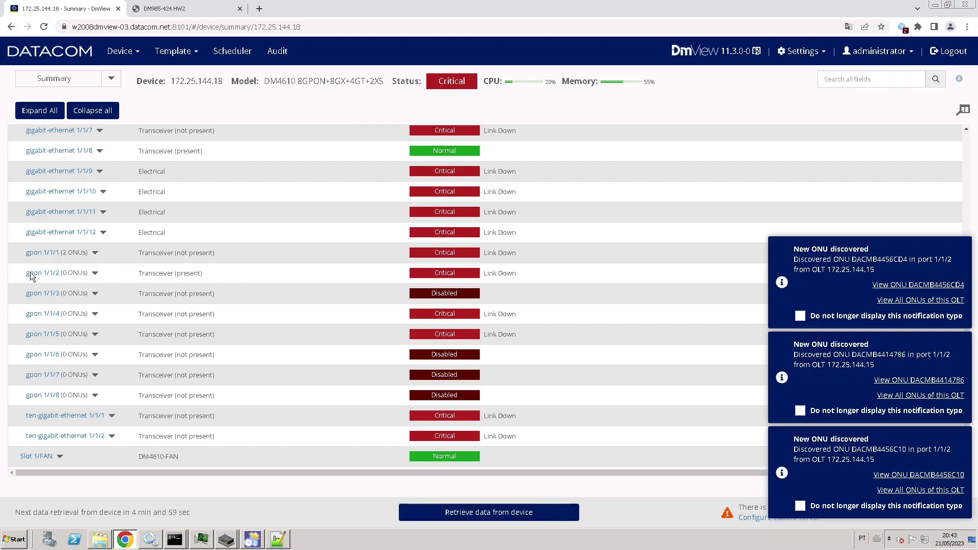
{"action": "scroll", "coordinate": [32, 276], "scroll_direction": "down", "scroll_amount": 1}
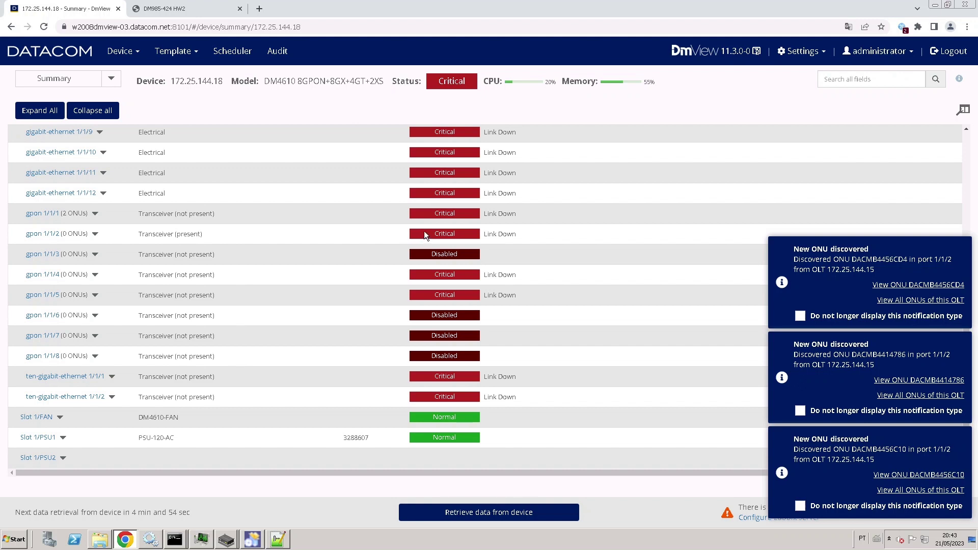
{"action": "left_click_drag", "start_coordinate": [526, 234], "coordinate": [485, 235]}
{"action": "left_click", "coordinate": [321, 234]}
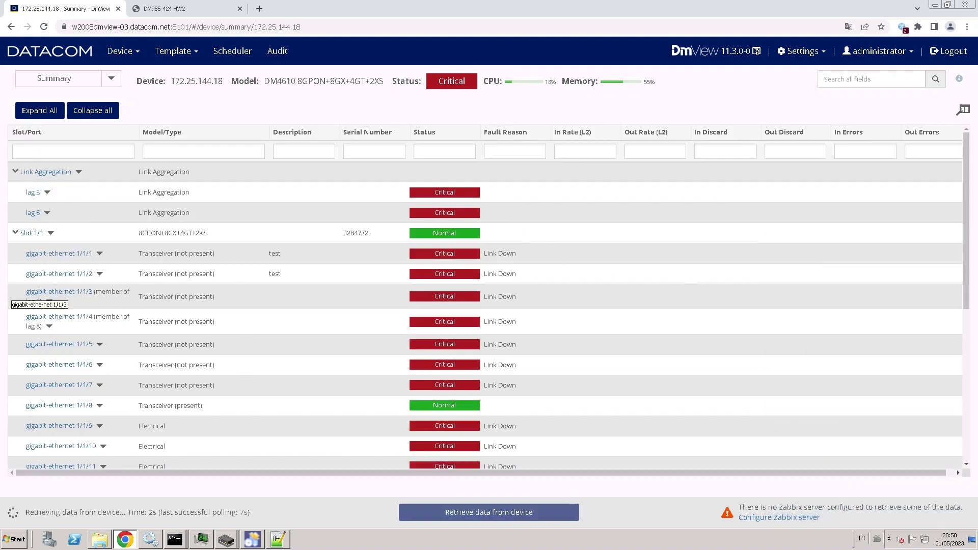
Open the default DMOS_GPON_HABILITA_PORTA_10.2 template in the Edit Template page.
{"action": "left_click", "coordinate": [176, 51]}
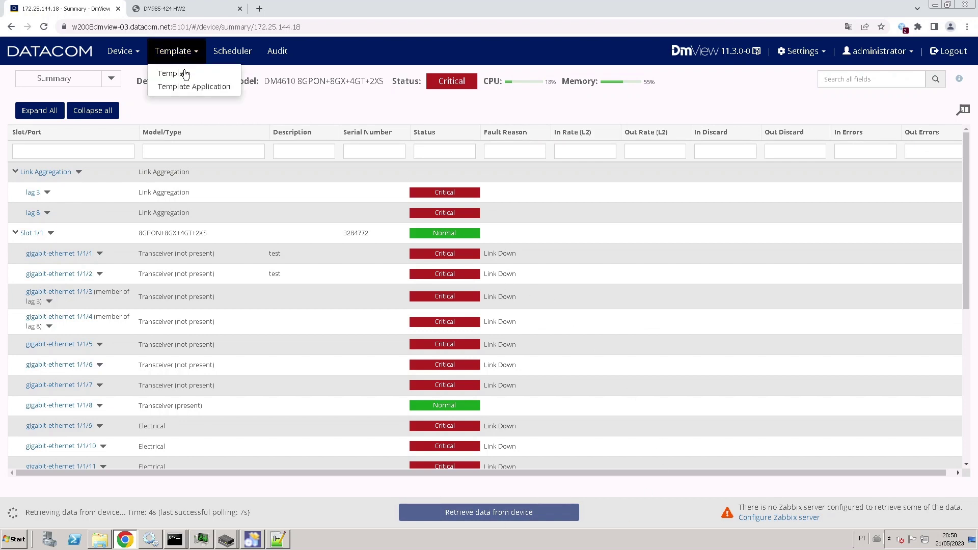
{"action": "left_click", "coordinate": [187, 78]}
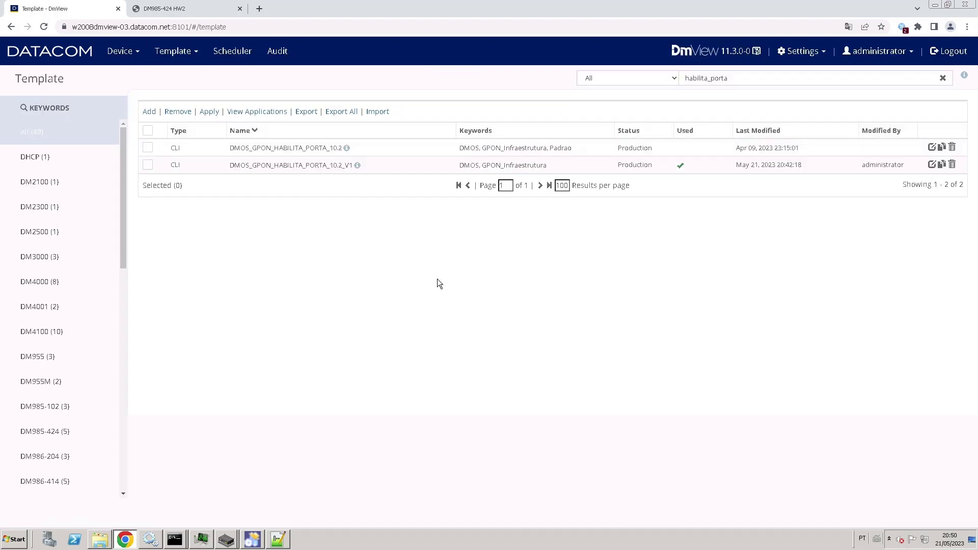
{"action": "double_click", "coordinate": [313, 152]}
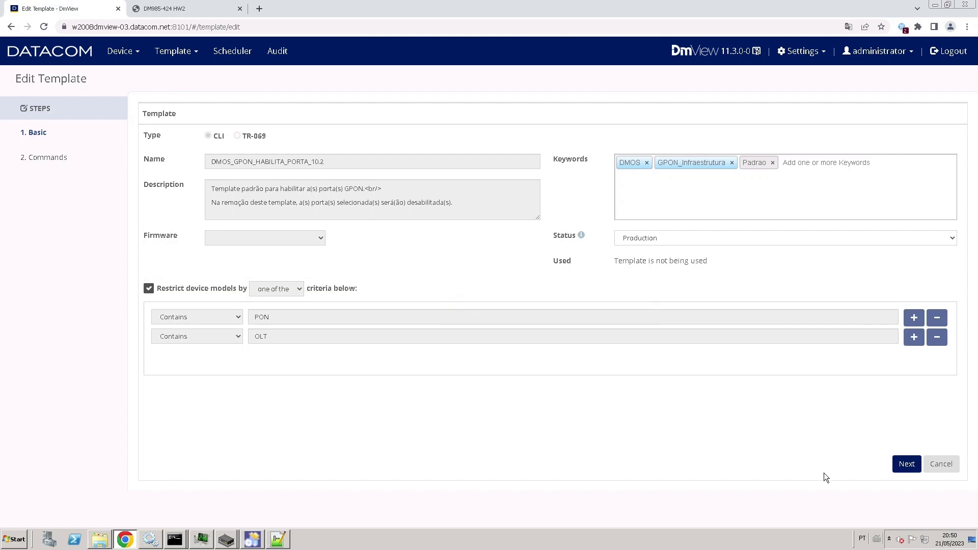
Review the default template's apply and removal commands and save it with Finish.
{"action": "left_click", "coordinate": [908, 465]}
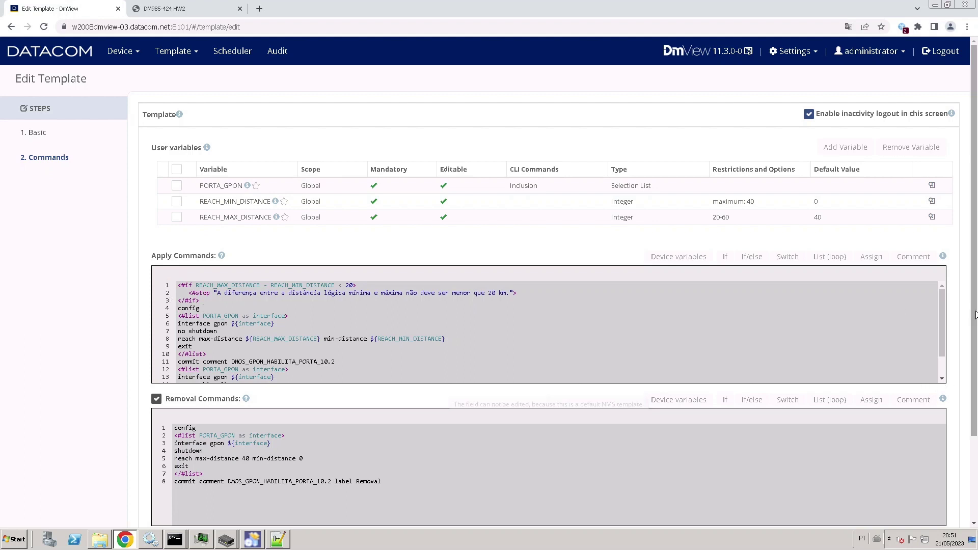
{"action": "mouse_move", "coordinate": [943, 313]}
{"action": "left_mouse_down"}
{"action": "mouse_move", "coordinate": [943, 353]}
{"action": "mouse_move", "coordinate": [938, 298]}
{"action": "left_mouse_up"}
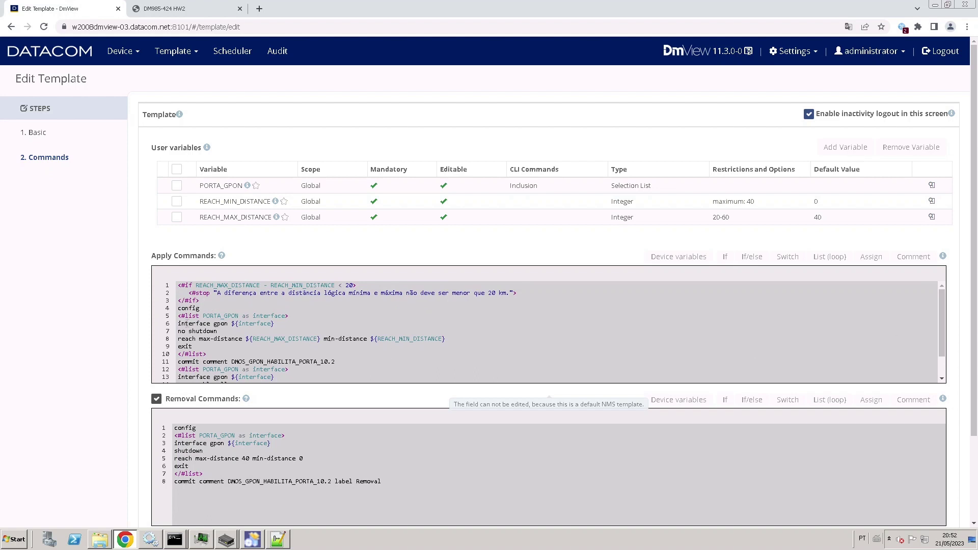
{"action": "left_click", "coordinate": [283, 327]}
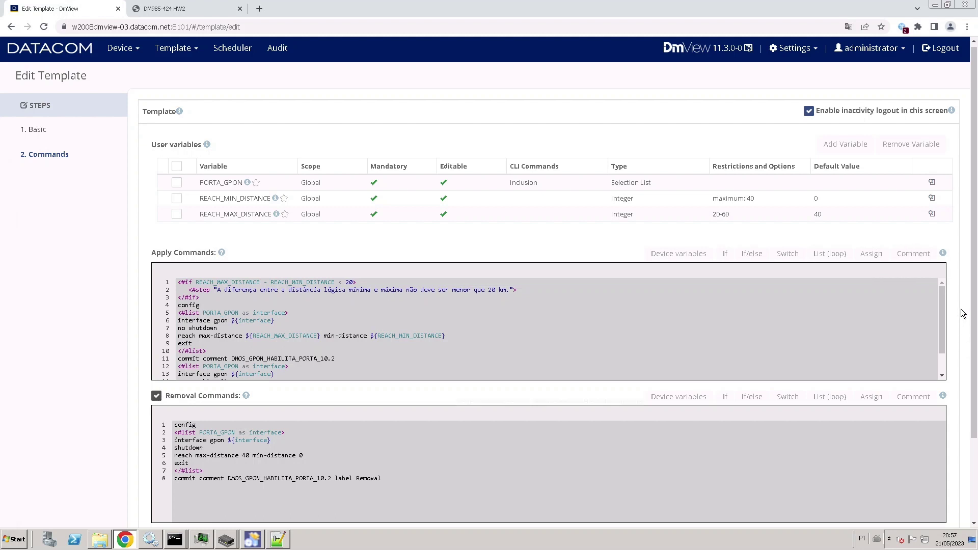
{"action": "scroll", "coordinate": [680, 308], "scroll_direction": "down", "scroll_amount": 1}
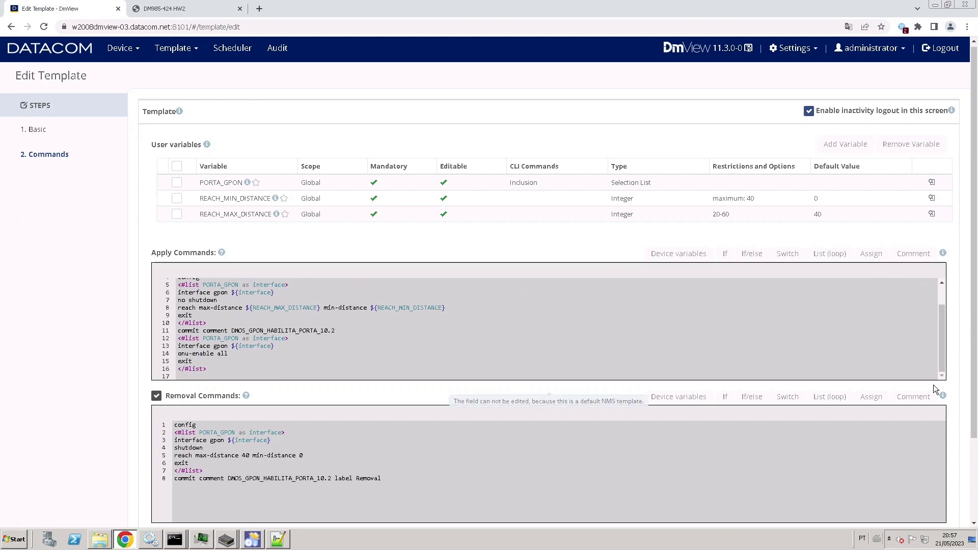
{"action": "scroll", "coordinate": [897, 438], "scroll_direction": "down", "scroll_amount": 2}
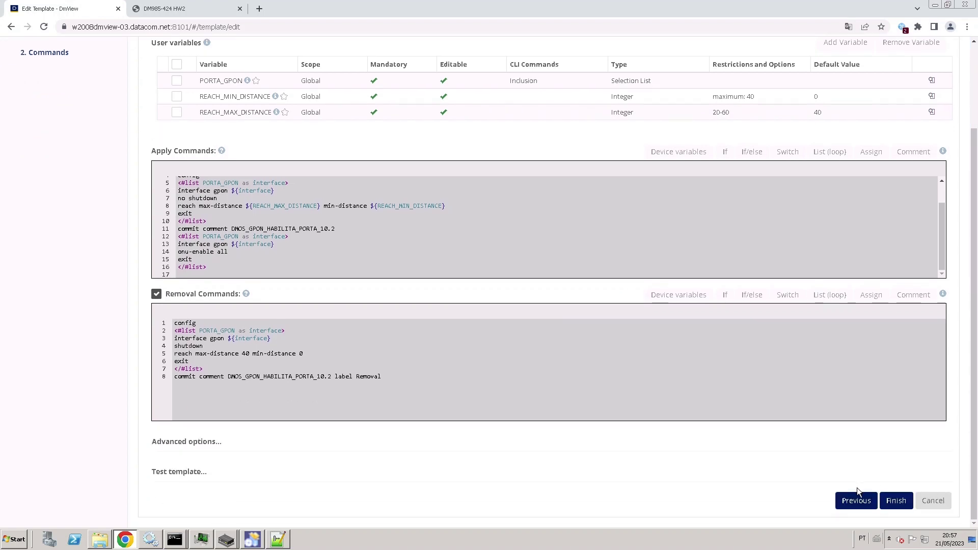
{"action": "left_click", "coordinate": [895, 502]}
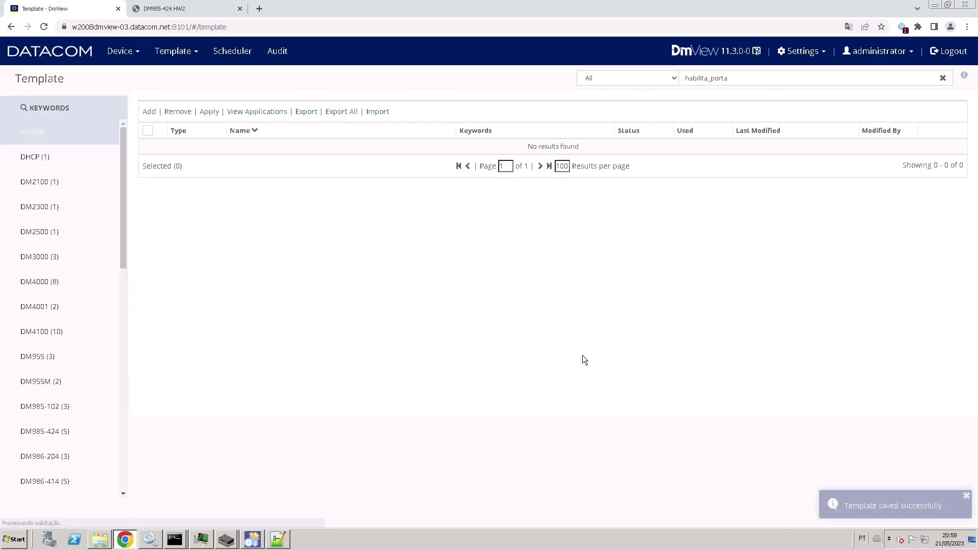
Remove the DMOS_GPON_HABILITA_PORTA_10.2_V1_1 template application and close its results.
{"action": "left_click", "coordinate": [197, 50]}
{"action": "left_click", "coordinate": [208, 89]}
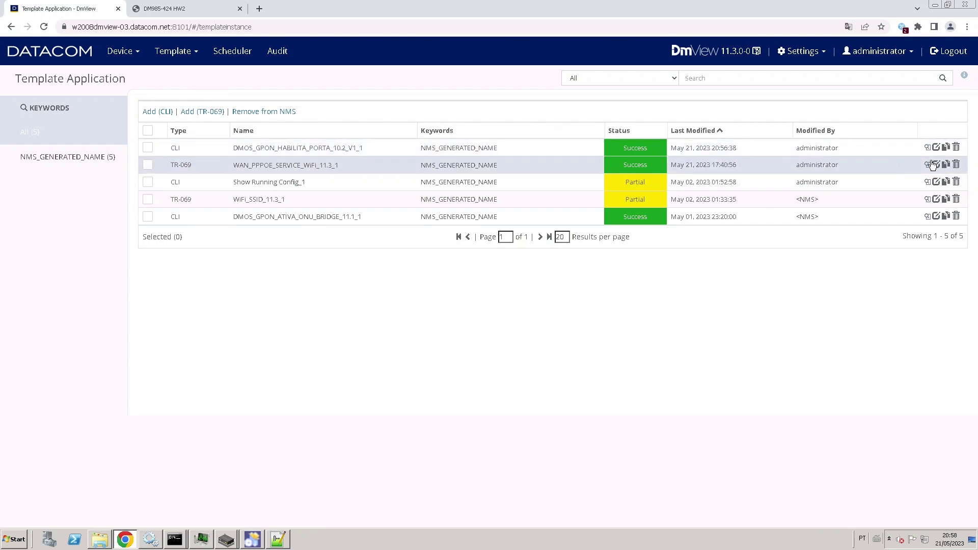
{"action": "left_click", "coordinate": [957, 147]}
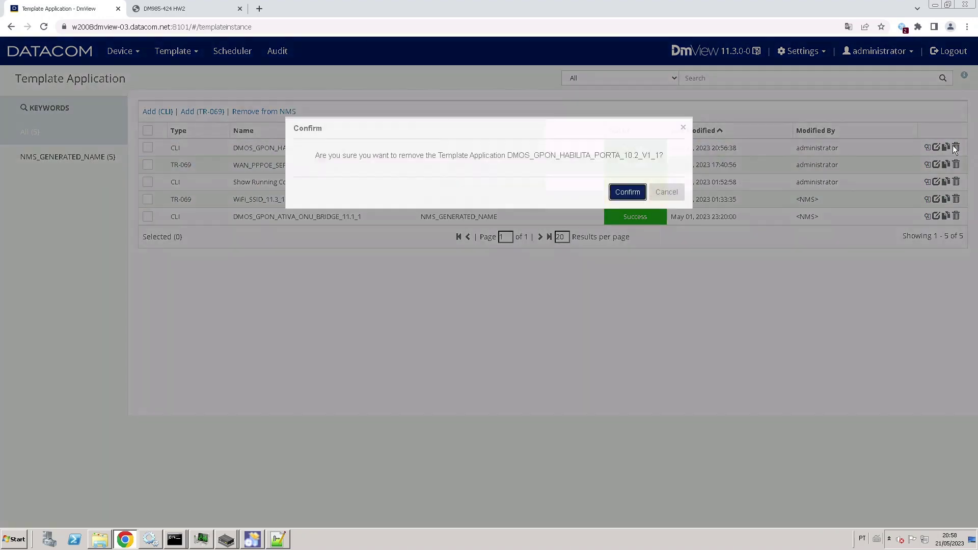
{"action": "left_click", "coordinate": [630, 193]}
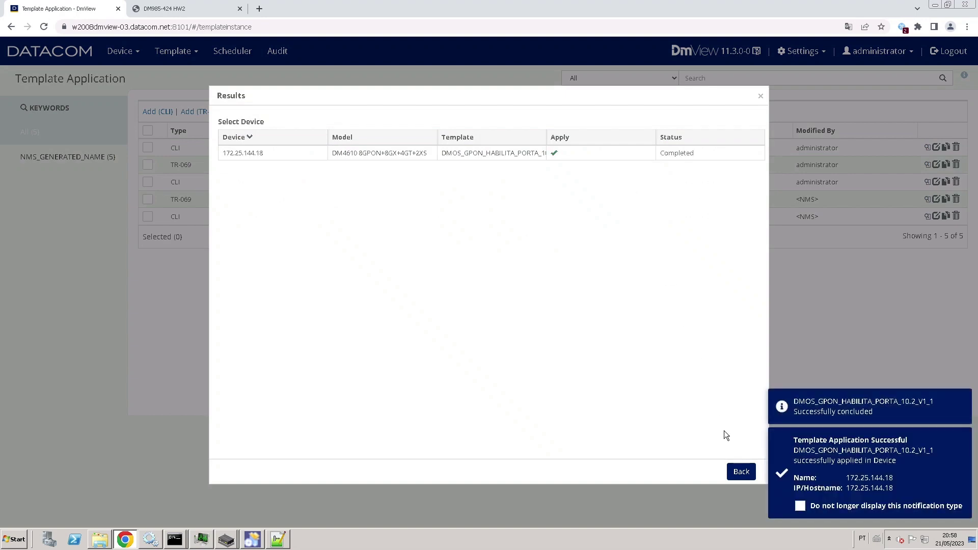
{"action": "left_click", "coordinate": [742, 472]}
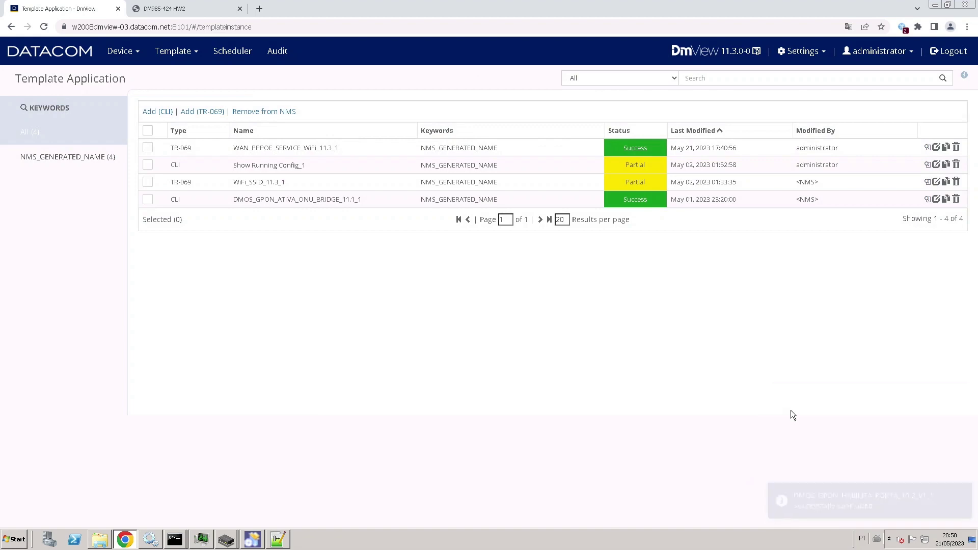
Open 172.25.144.18's Summary and confirm gpon 1/1/2 is Disabled again.
{"action": "left_click", "coordinate": [130, 52]}
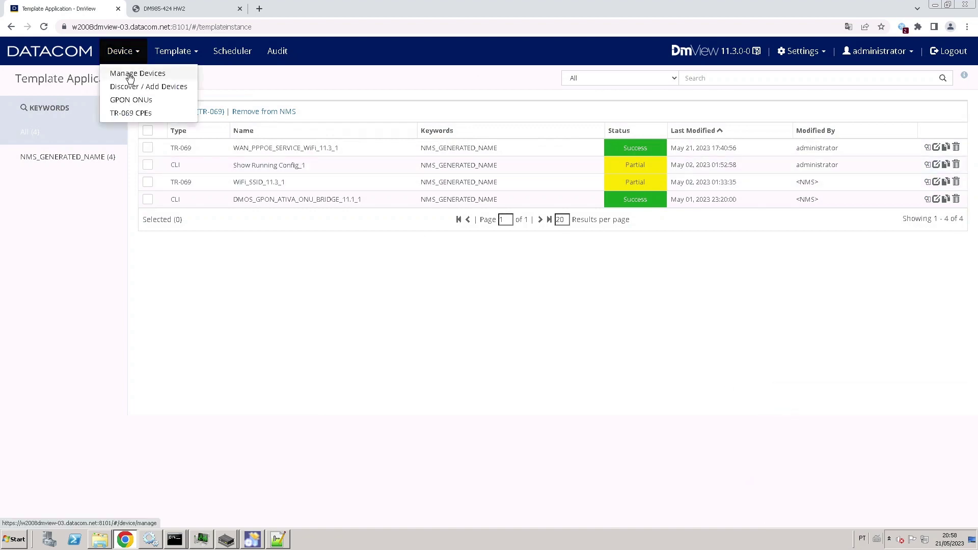
{"action": "left_click", "coordinate": [130, 74]}
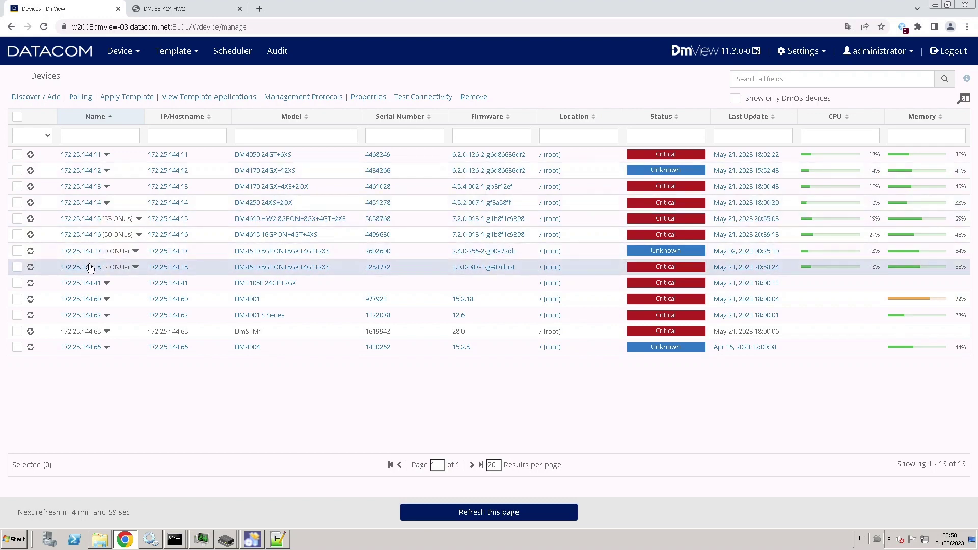
{"action": "left_click", "coordinate": [89, 268]}
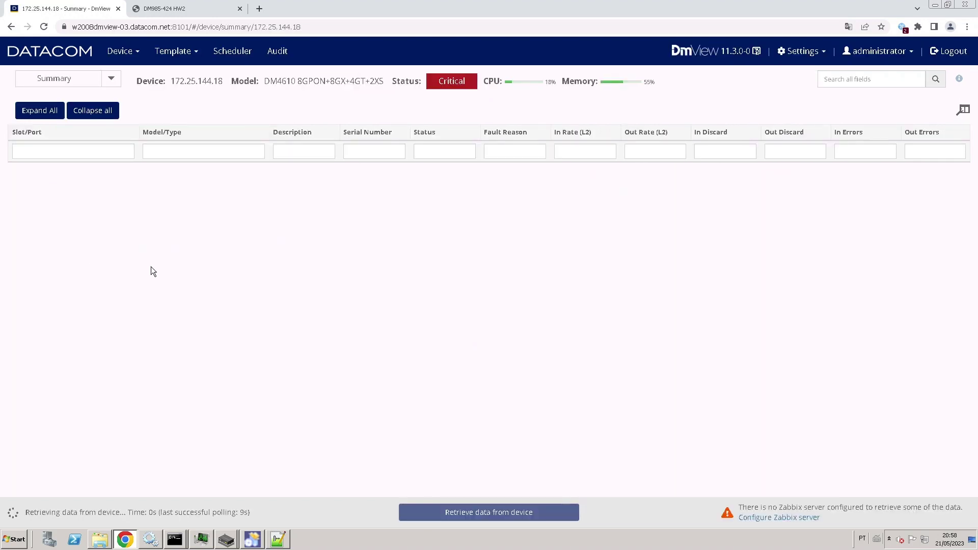
{"action": "scroll", "coordinate": [153, 275], "scroll_direction": "down", "scroll_amount": 5}
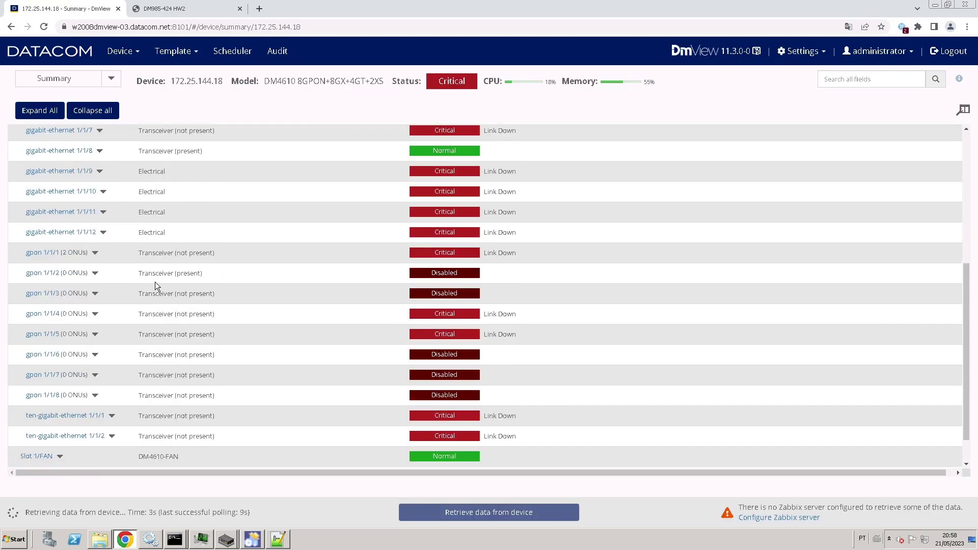
{"action": "scroll", "coordinate": [155, 282], "scroll_direction": "down", "scroll_amount": 1}
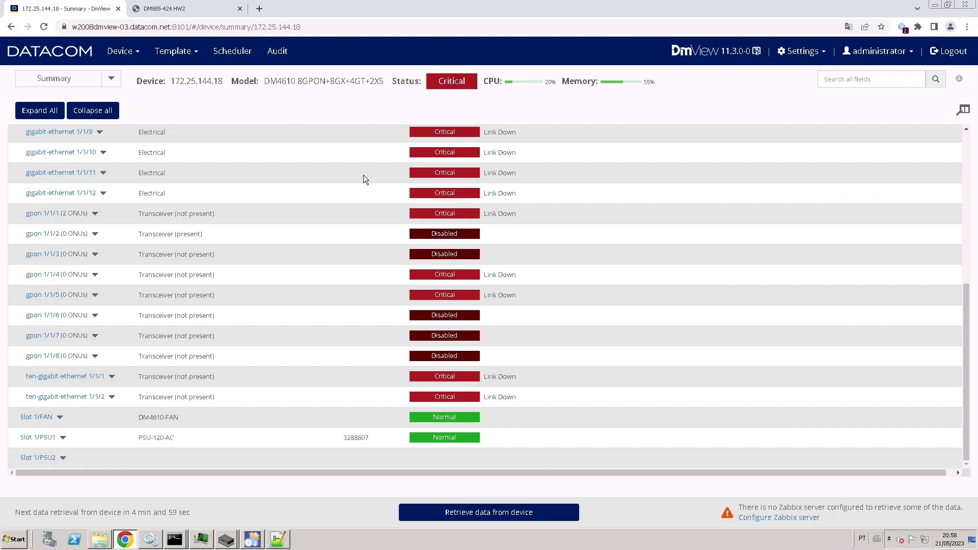
{"action": "left_click", "coordinate": [173, 51]}
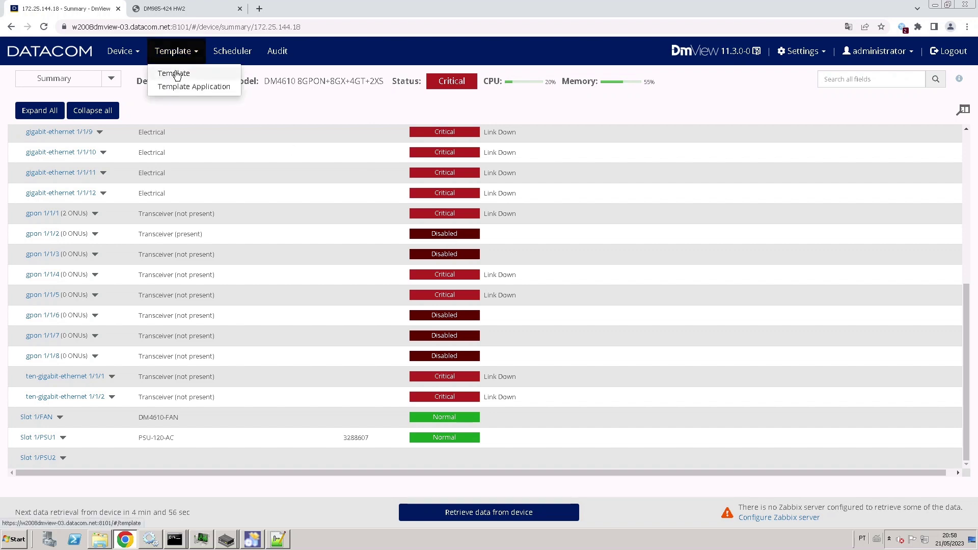
Select DMOS_GPON_HABILITA_PORTA_10.2, add device 172.25.144.18, and advance to Variables.
{"action": "left_click", "coordinate": [175, 74]}
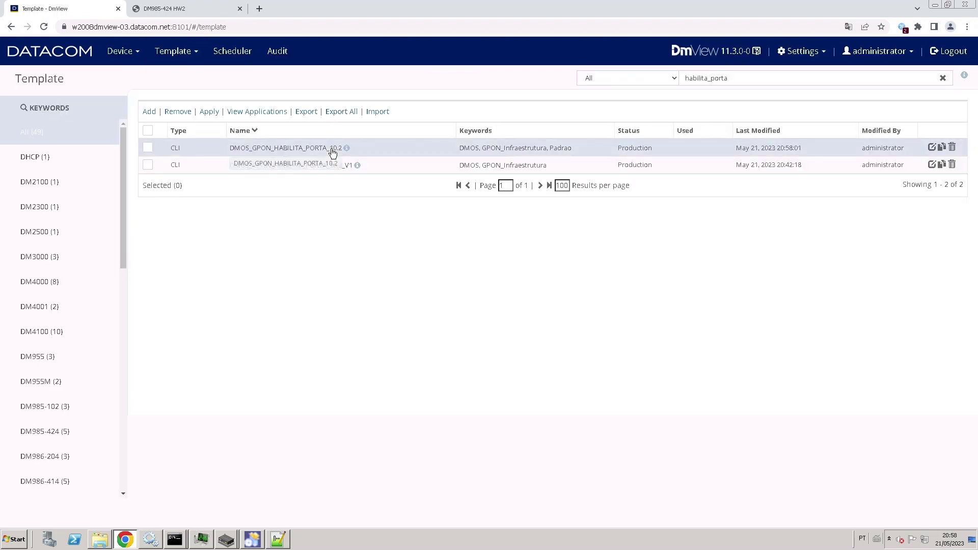
{"action": "left_click", "coordinate": [147, 148]}
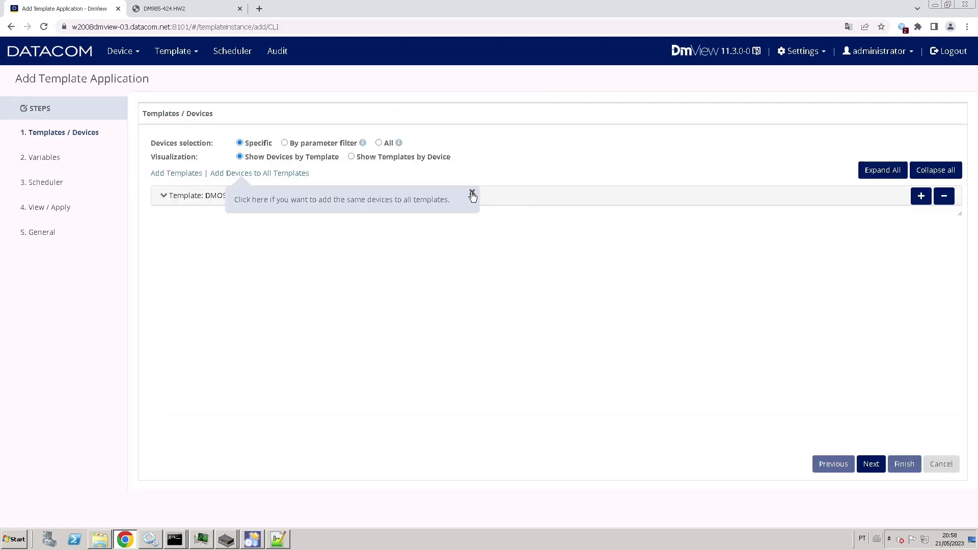
{"action": "left_click", "coordinate": [471, 194]}
{"action": "left_click", "coordinate": [299, 175]}
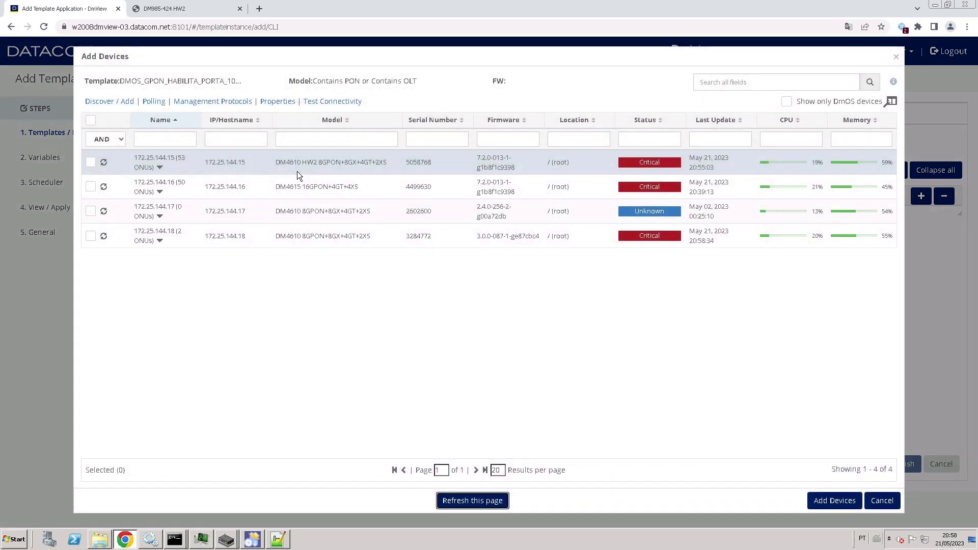
{"action": "left_click", "coordinate": [90, 236]}
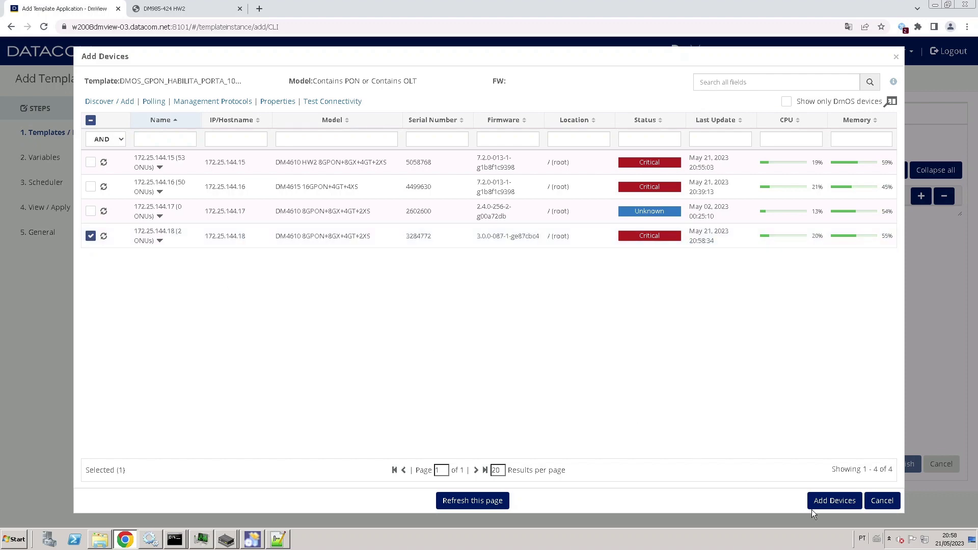
{"action": "left_click", "coordinate": [826, 502]}
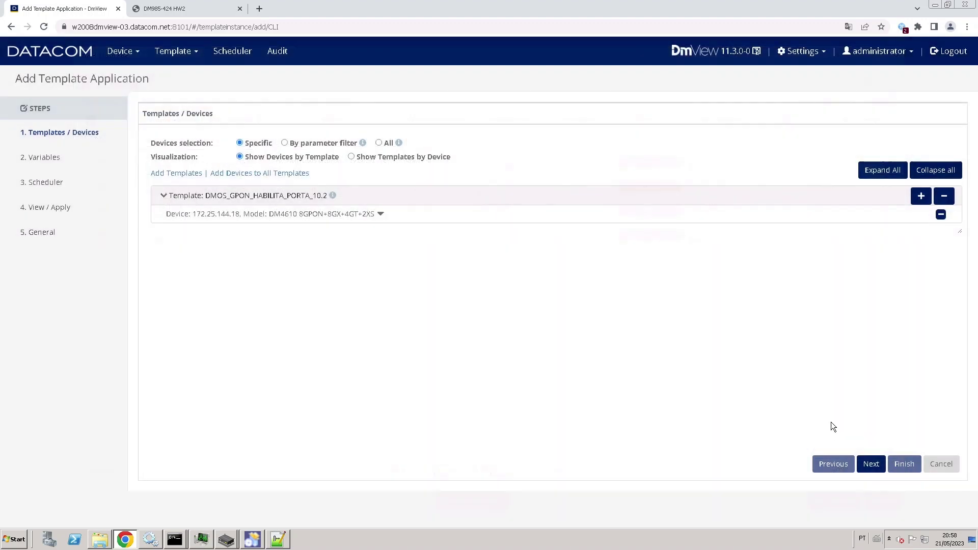
{"action": "left_click", "coordinate": [872, 466]}
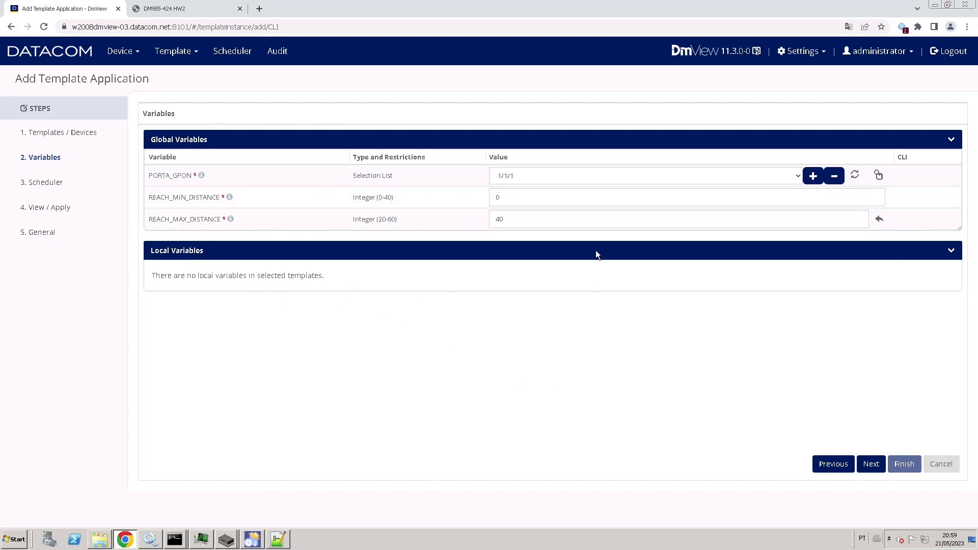
Set PORTA_GPON to 1/1/2 and REACH_MIN_DISTANCE to 10.
{"action": "left_click", "coordinate": [588, 176]}
{"action": "left_click", "coordinate": [560, 199]}
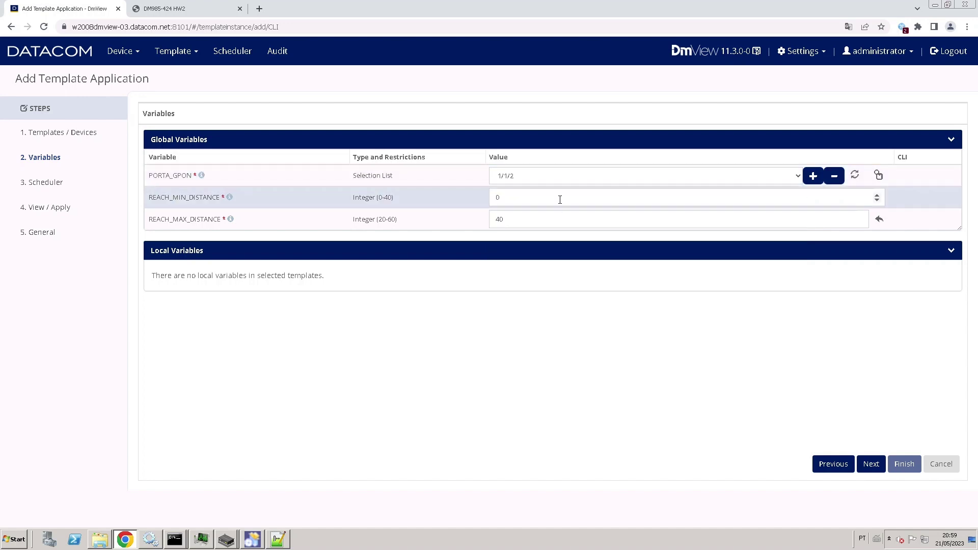
{"action": "double_click", "coordinate": [528, 199]}
{"action": "type", "text": "10"}
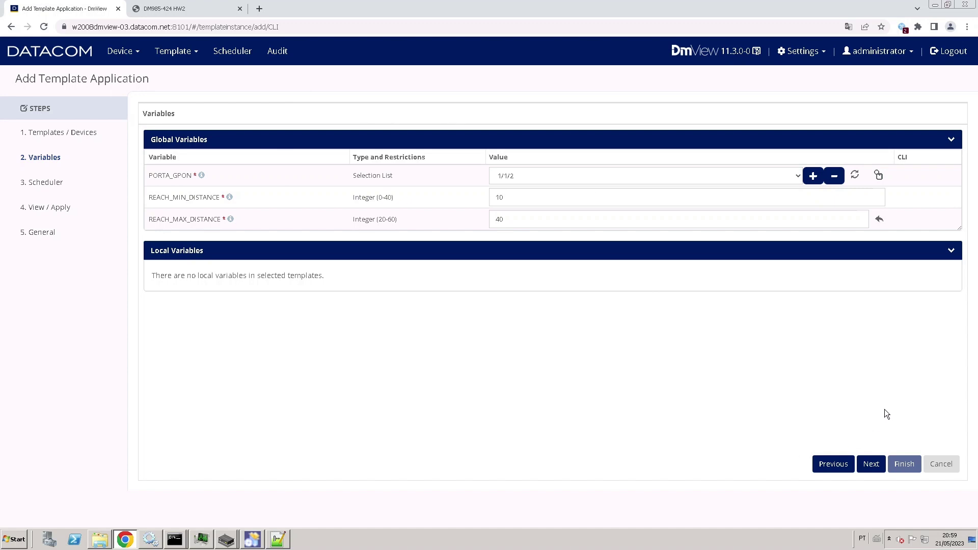
Skip past scheduling, review the generated CLI, tick Apply now, and finish the template application.
{"action": "left_click", "coordinate": [874, 466]}
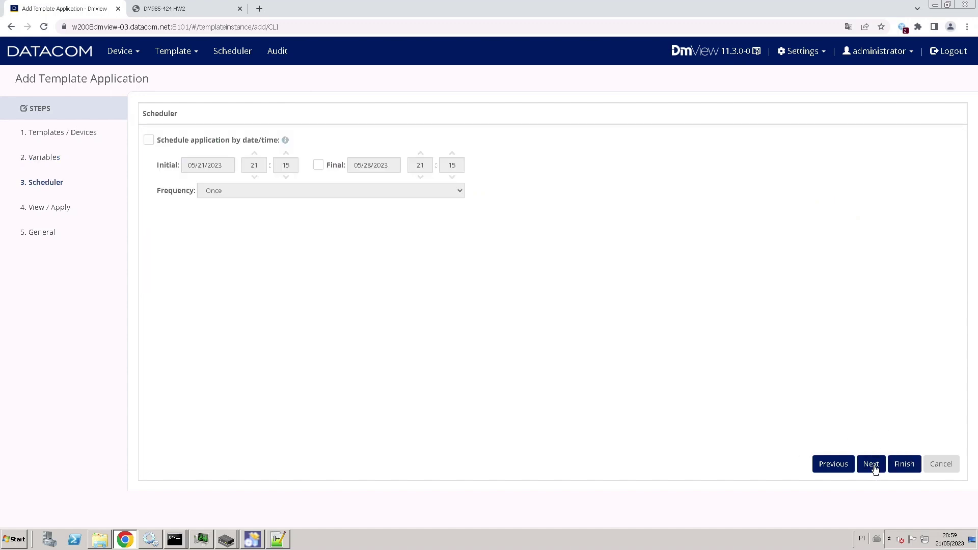
{"action": "left_click", "coordinate": [874, 467]}
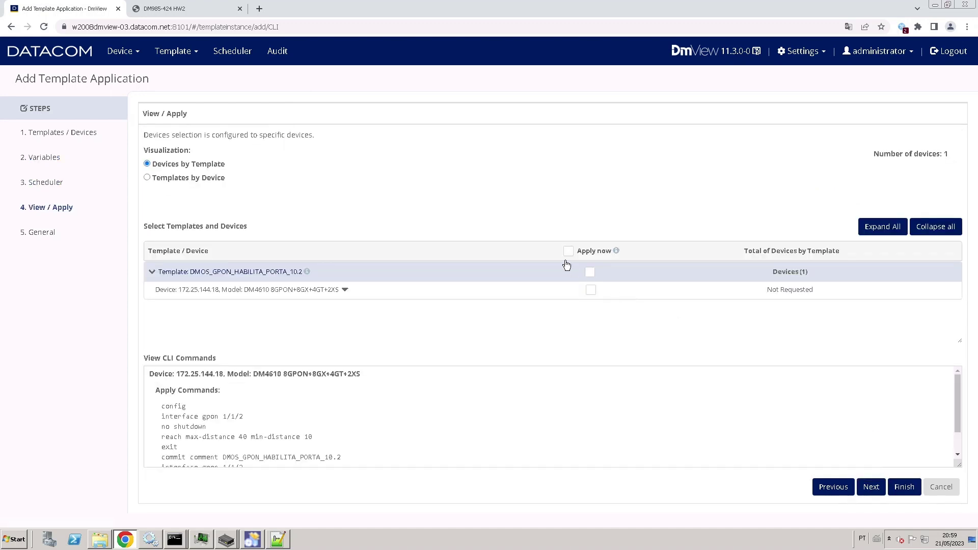
{"action": "left_click_drag", "start_coordinate": [959, 382], "coordinate": [957, 402]}
{"action": "scroll", "coordinate": [956, 408], "scroll_direction": "down", "scroll_amount": 1}
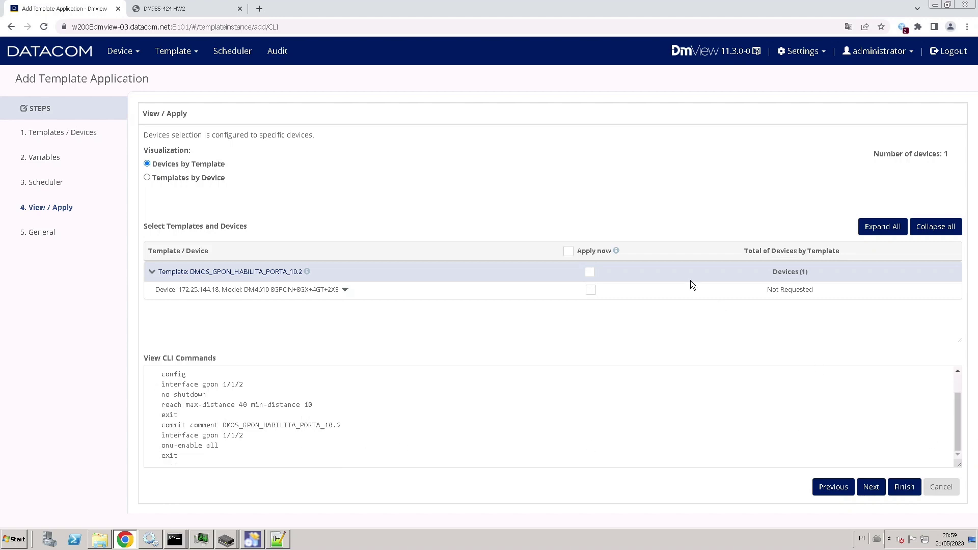
{"action": "left_click", "coordinate": [568, 252]}
{"action": "left_click", "coordinate": [904, 487]}
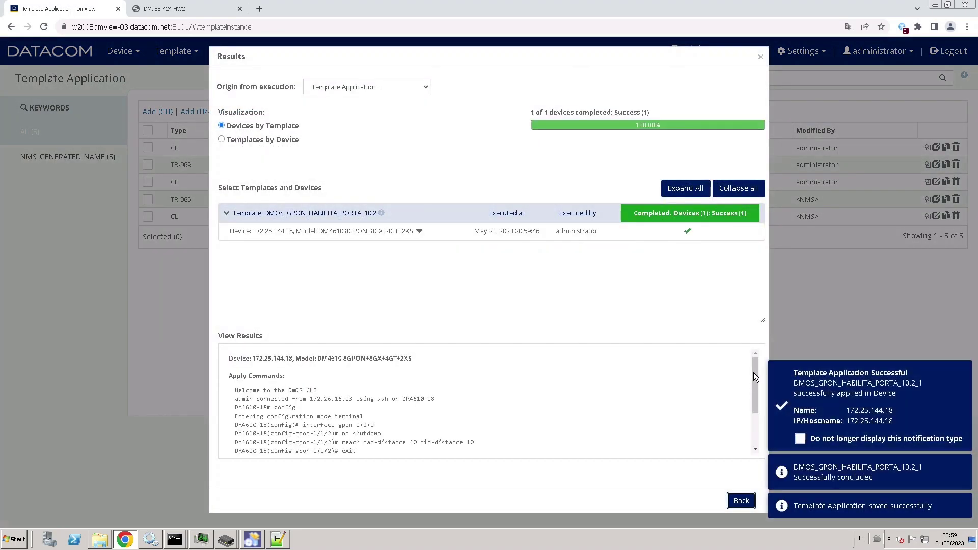
Scroll through the successful View Results output, then go Back to the Template Application list.
{"action": "mouse_move", "coordinate": [754, 369]}
{"action": "left_mouse_down"}
{"action": "mouse_move", "coordinate": [757, 420]}
{"action": "mouse_move", "coordinate": [759, 357]}
{"action": "left_mouse_up"}
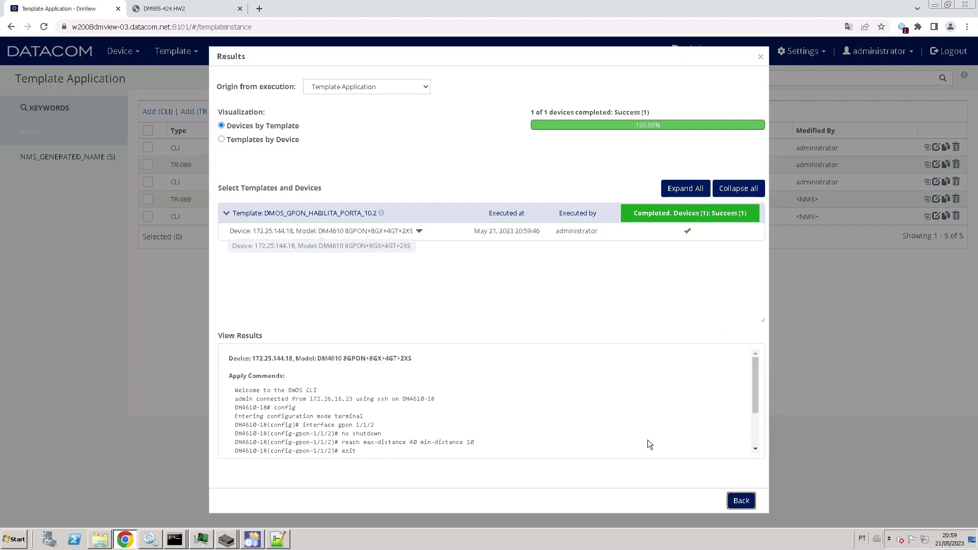
{"action": "mouse_move", "coordinate": [754, 374]}
{"action": "left_mouse_down"}
{"action": "mouse_move", "coordinate": [756, 425]}
{"action": "mouse_move", "coordinate": [767, 374]}
{"action": "left_mouse_up"}
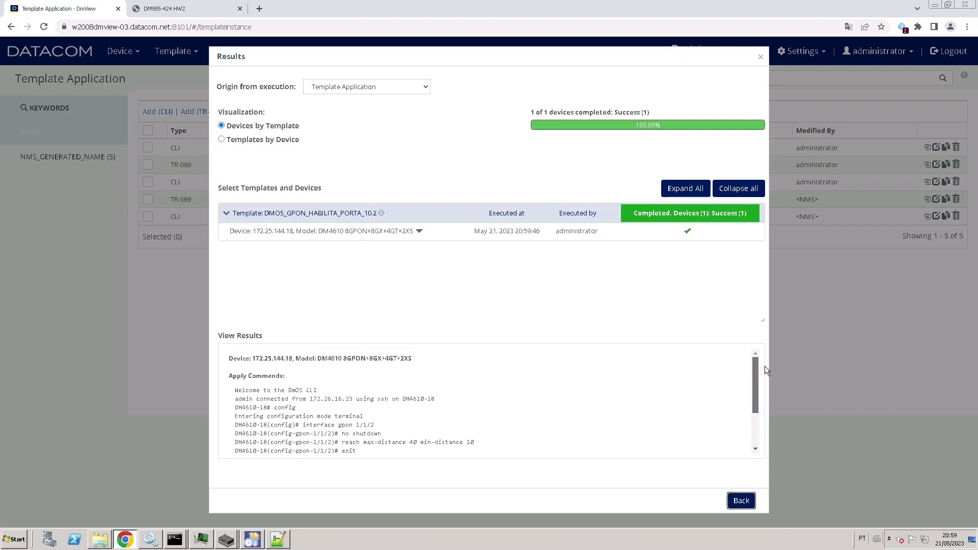
{"action": "left_click", "coordinate": [742, 502]}
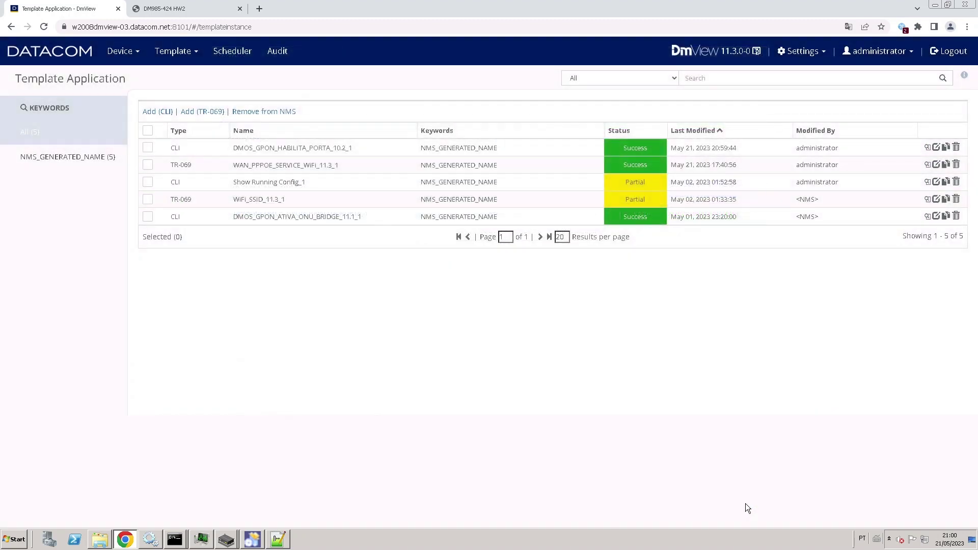
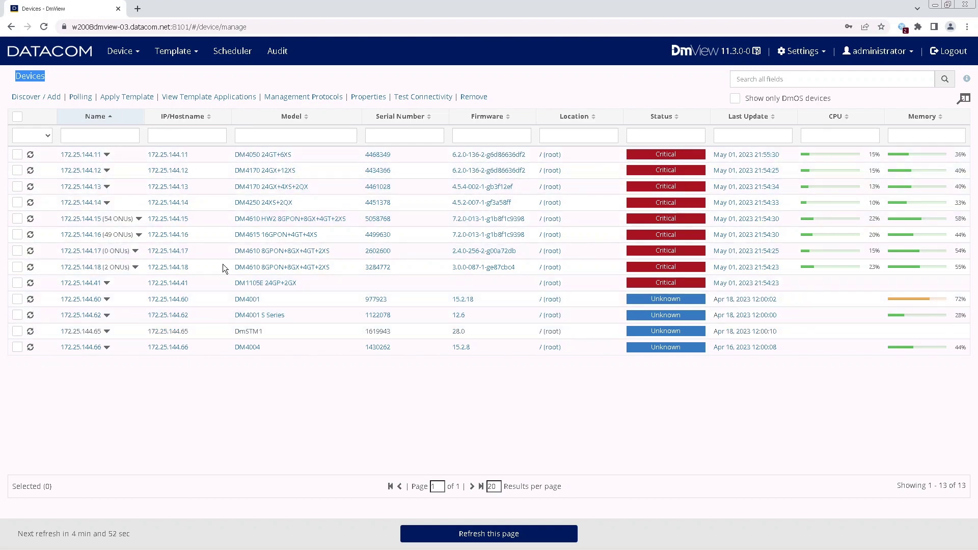
Open the Template Application list containing DMOS_GPON_ATIVA_ONU_BRIDGE_11.1_1, status Not Requested.
{"action": "left_click", "coordinate": [193, 51]}
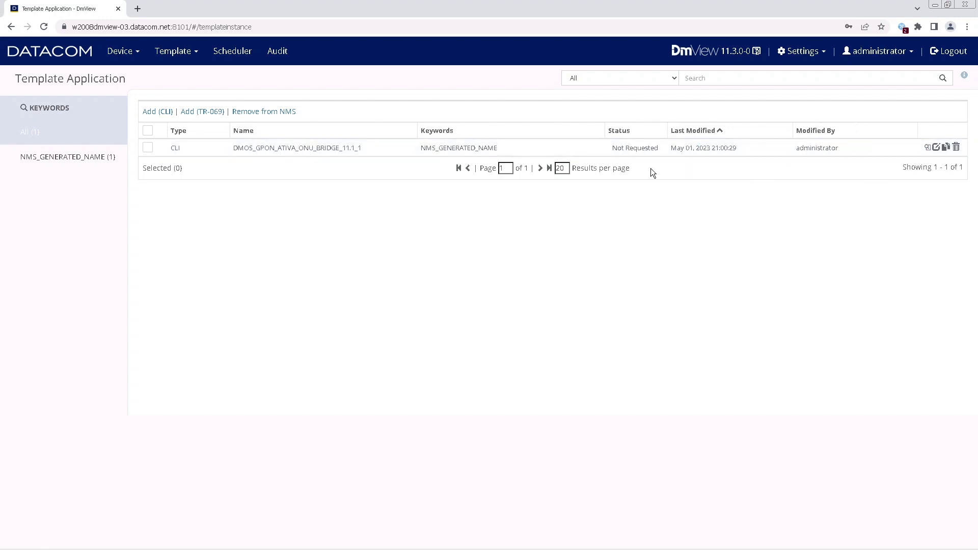
Edit DMOS_GPON_ATIVA_ONU_BRIDGE_11.1_1 and check its template on device 172.25.144.16 (DM4615).
{"action": "left_click", "coordinate": [317, 151]}
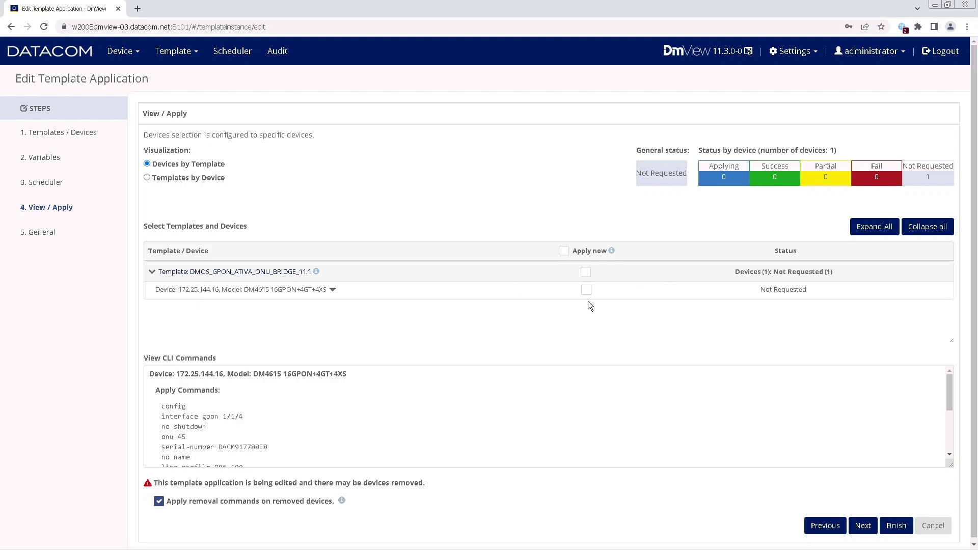
{"action": "left_click", "coordinate": [72, 136]}
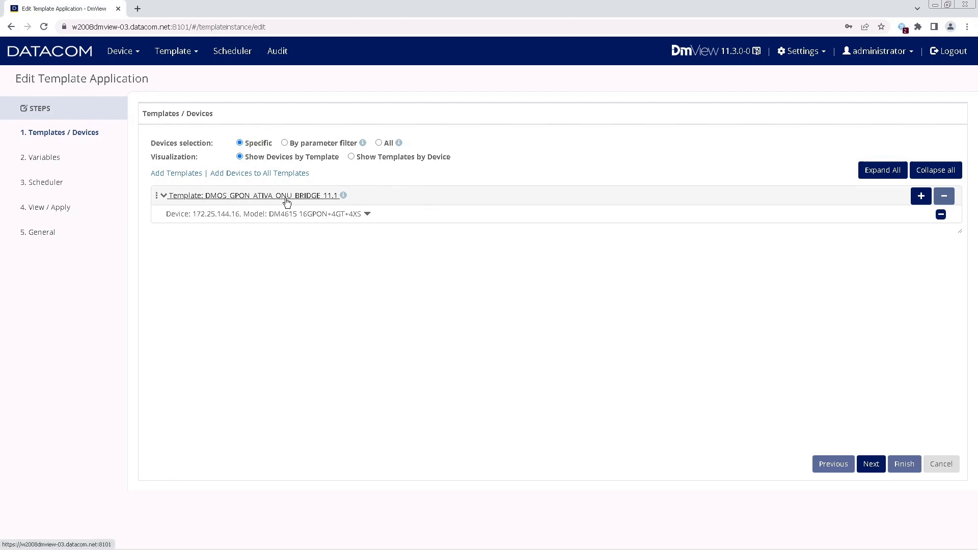
{"action": "mouse_move", "coordinate": [344, 197]}
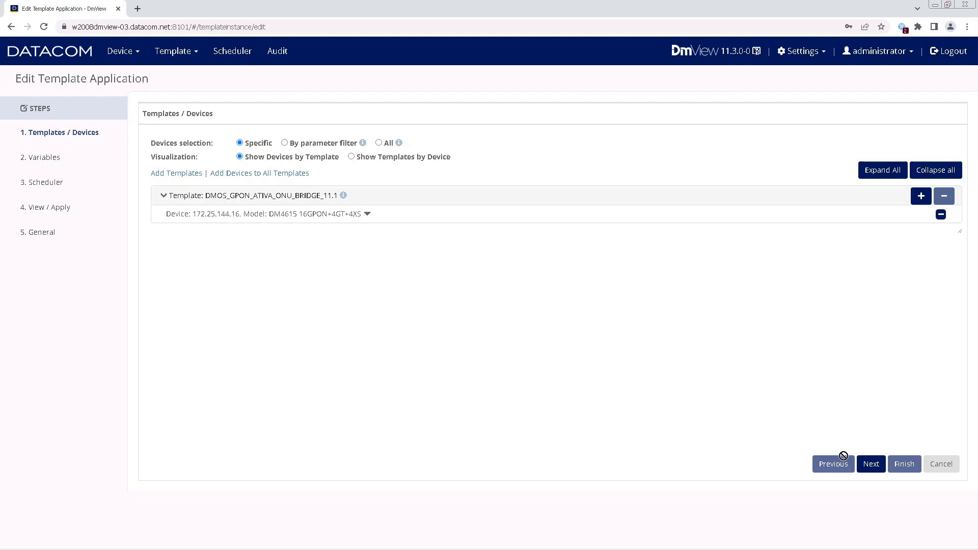
Review the Variables: port 1/1/4, ONU ID 45, line profile 986-100, GEM VLANs 5 and 200.
{"action": "left_click", "coordinate": [872, 464]}
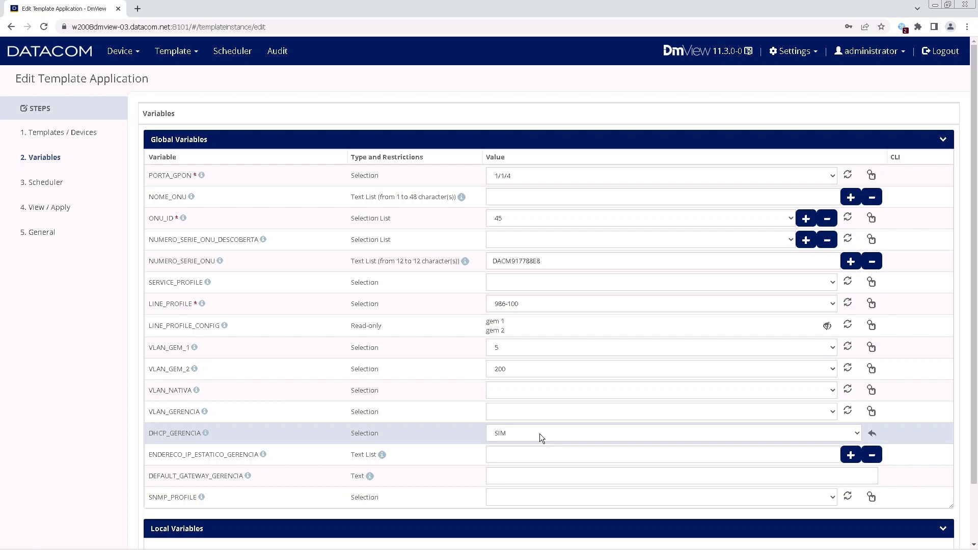
{"action": "scroll", "coordinate": [928, 363], "scroll_direction": "down", "scroll_amount": 1}
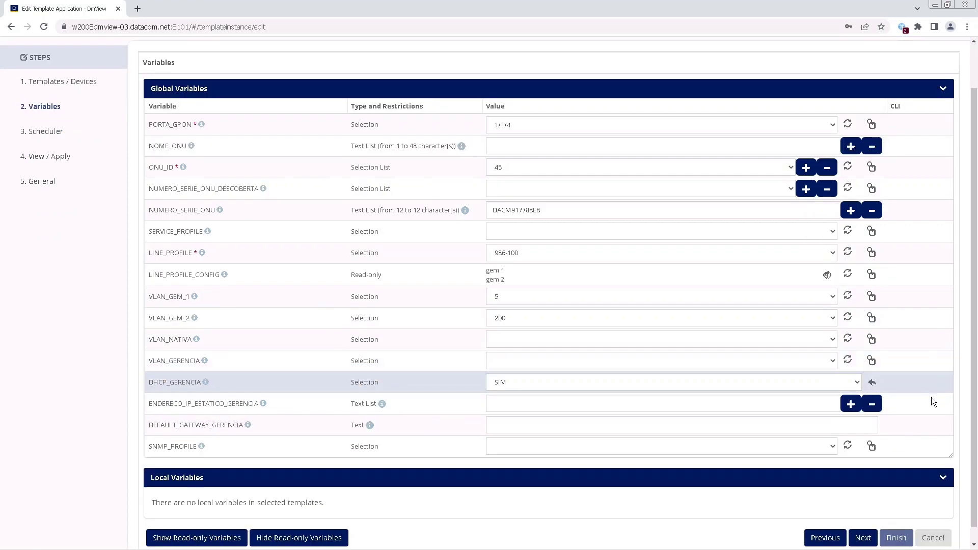
On the Scheduler step, enable date/time scheduling starting 05/01/2023 at 23:20 and view the frequency options.
{"action": "left_click", "coordinate": [864, 538]}
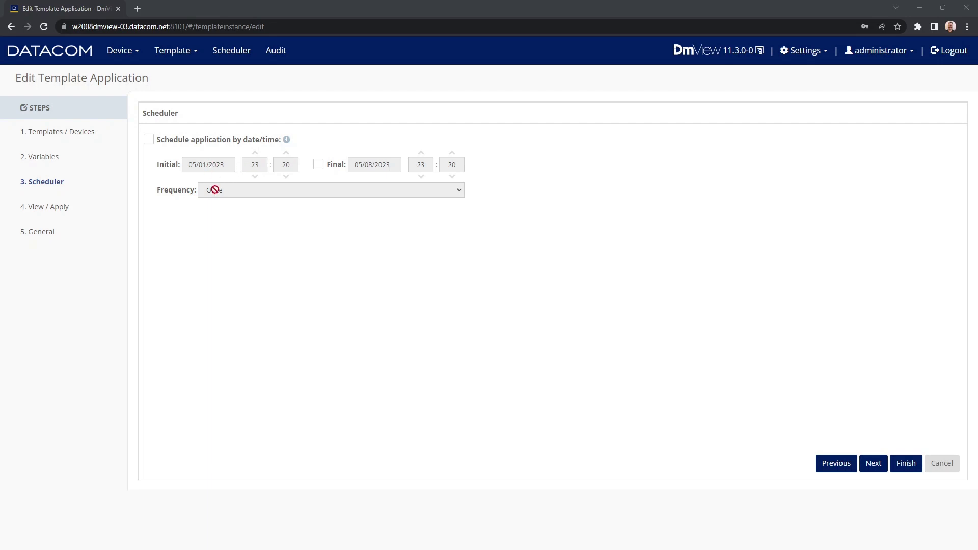
{"action": "left_click", "coordinate": [149, 139]}
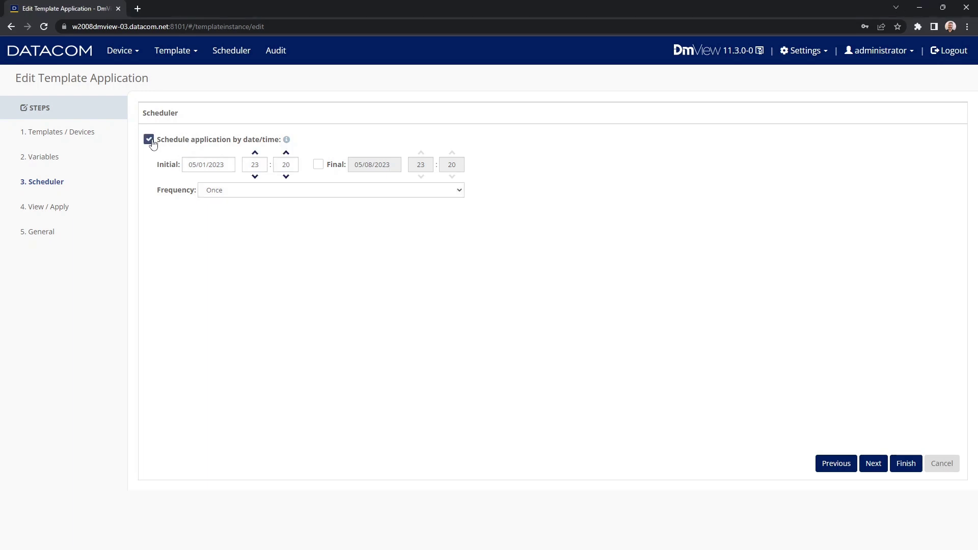
{"action": "left_click", "coordinate": [218, 166]}
{"action": "left_click", "coordinate": [252, 163]}
{"action": "left_click", "coordinate": [304, 195]}
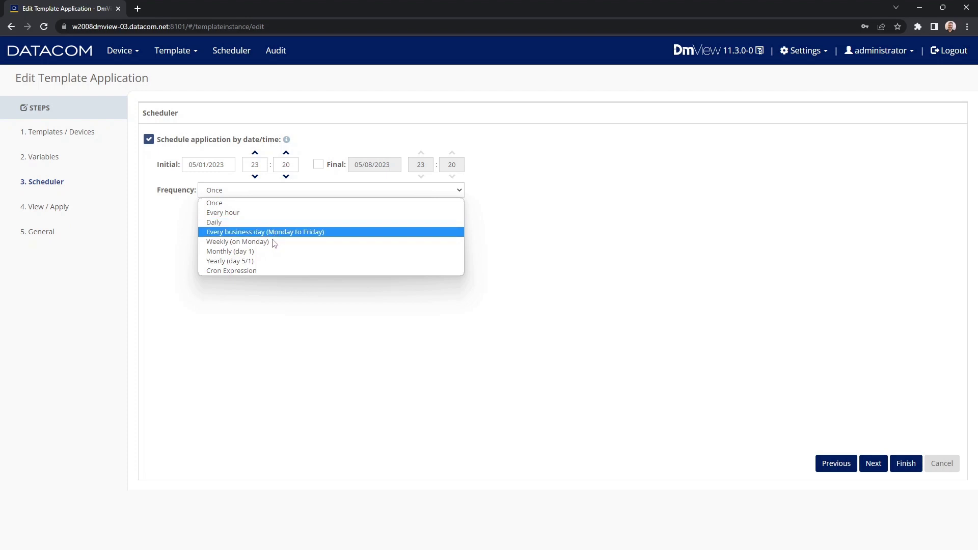
{"action": "left_click", "coordinate": [269, 270]}
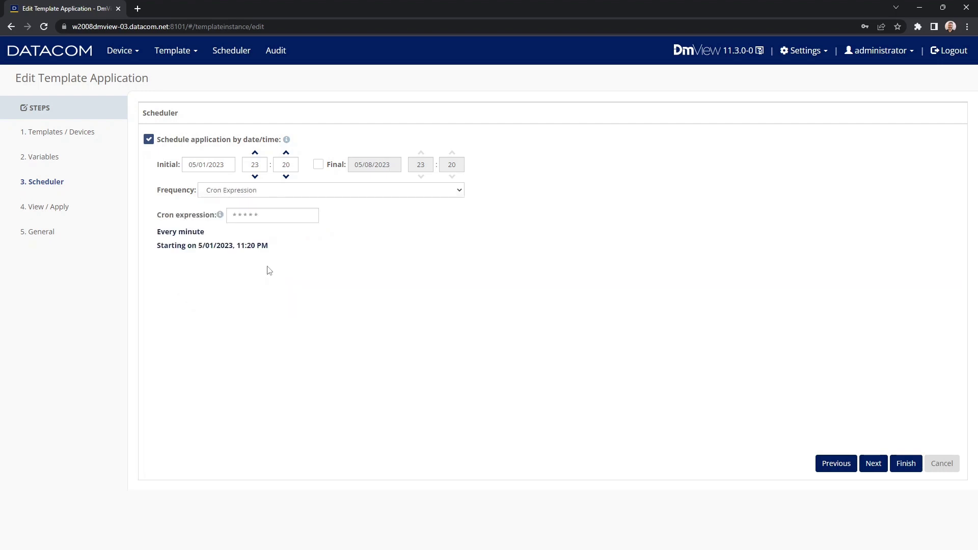
{"action": "left_click_drag", "start_coordinate": [274, 215], "coordinate": [221, 217]}
{"action": "mouse_move", "coordinate": [221, 218]}
{"action": "left_click_drag", "start_coordinate": [279, 250], "coordinate": [159, 234]}
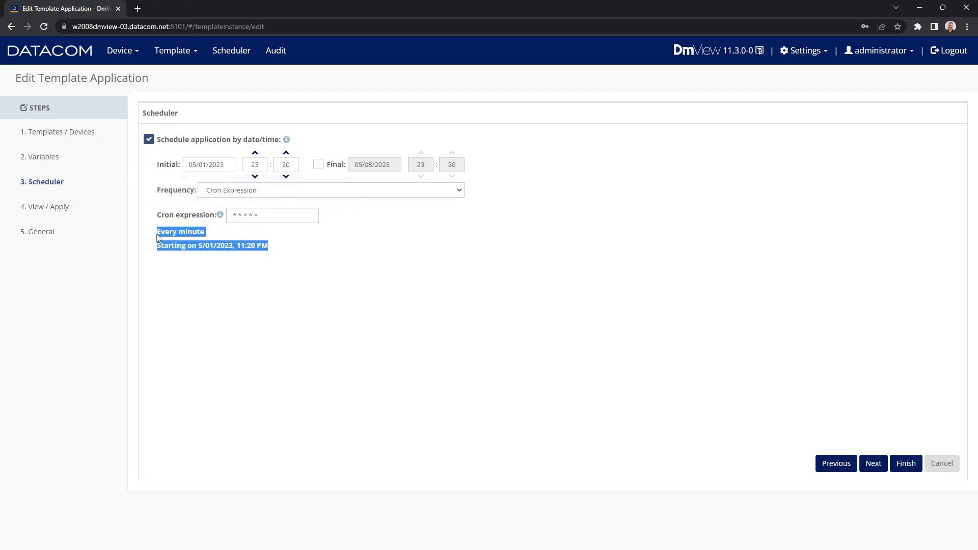
{"action": "left_click", "coordinate": [350, 278]}
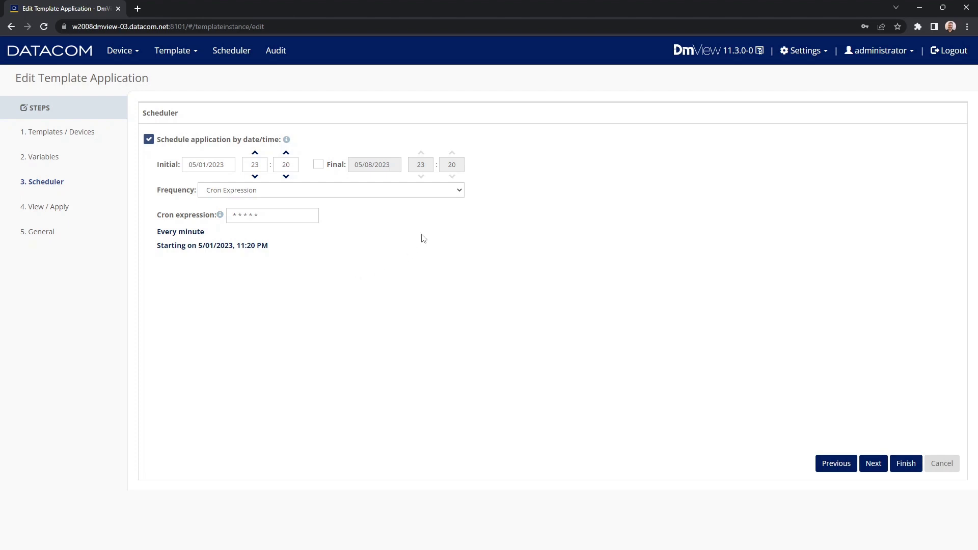
{"action": "left_click", "coordinate": [433, 193]}
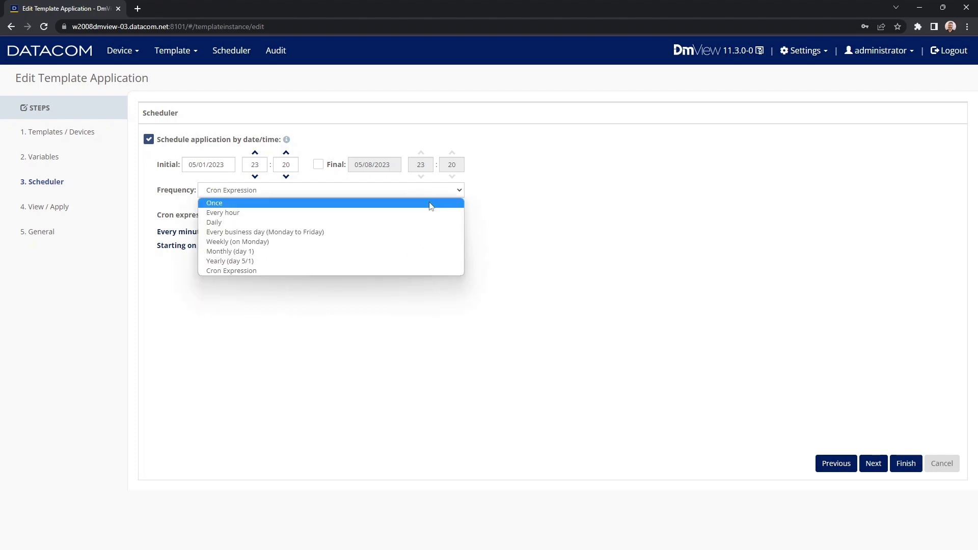
{"action": "left_click", "coordinate": [432, 203]}
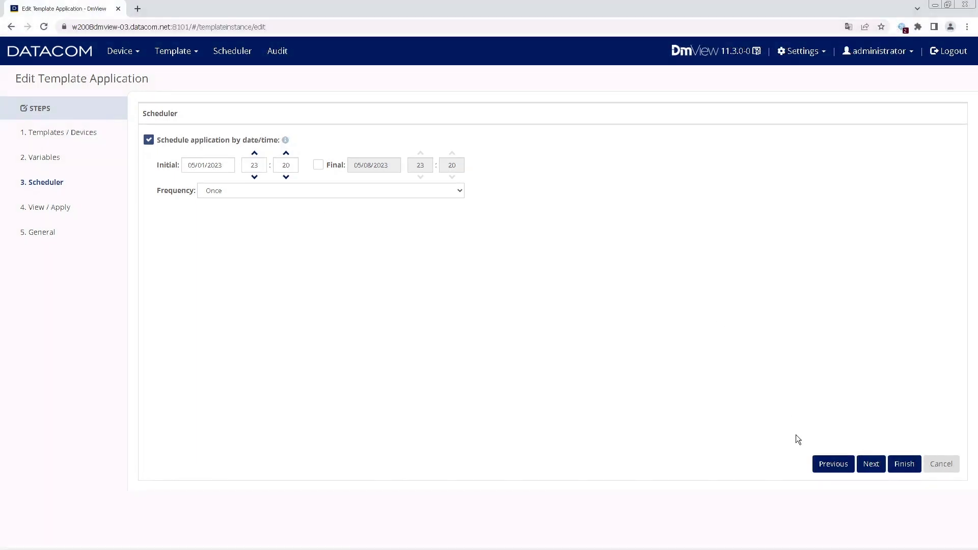
Finish the edit from View / Apply and confirm saving without applying to devices now.
{"action": "left_click", "coordinate": [871, 463]}
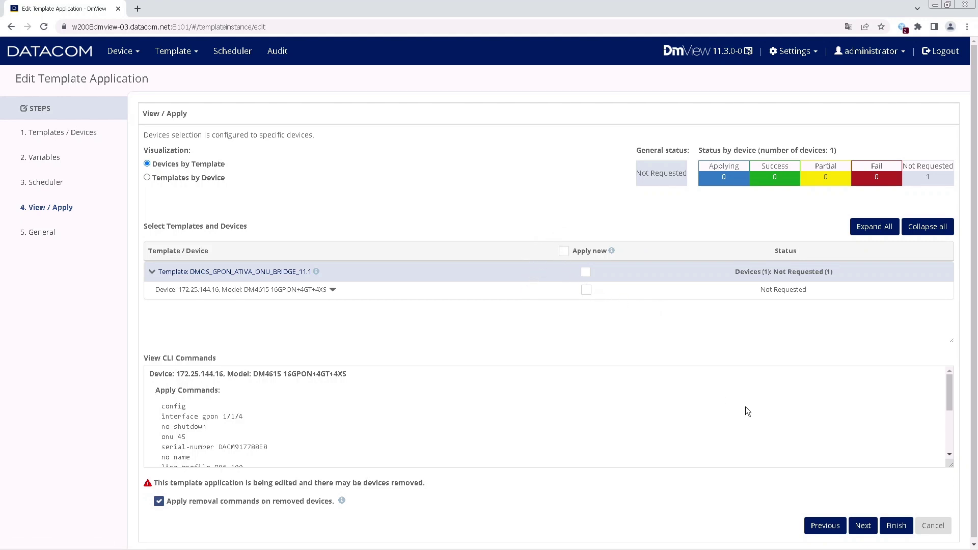
{"action": "left_click", "coordinate": [896, 526]}
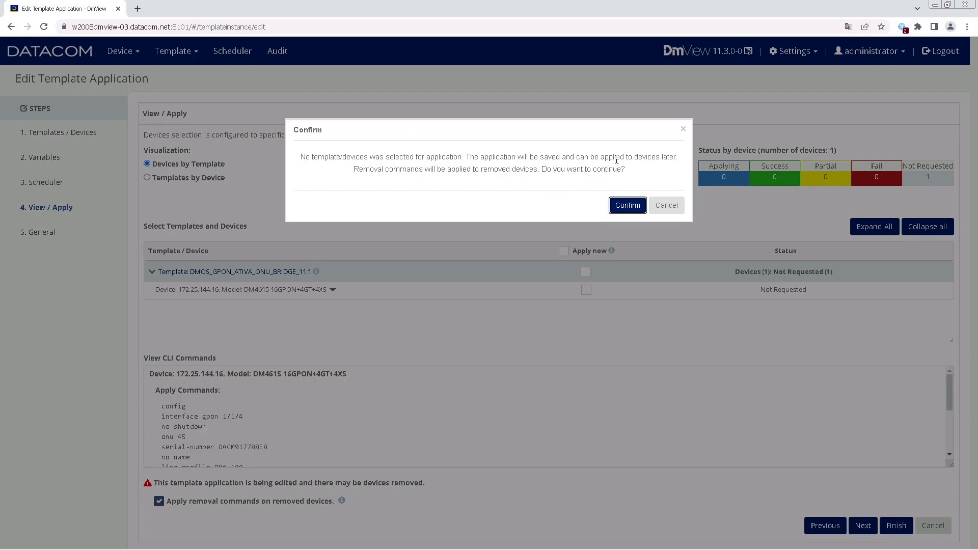
{"action": "left_click", "coordinate": [628, 205]}
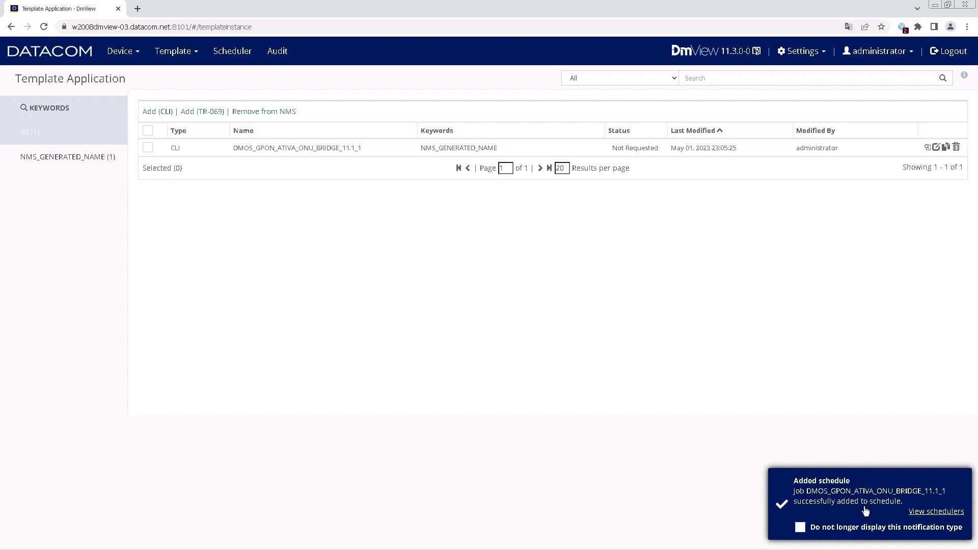
View the schedulers, showing the ONU bridge job set to run Once at 5/01/2023, 11:20 PM.
{"action": "left_click", "coordinate": [935, 513]}
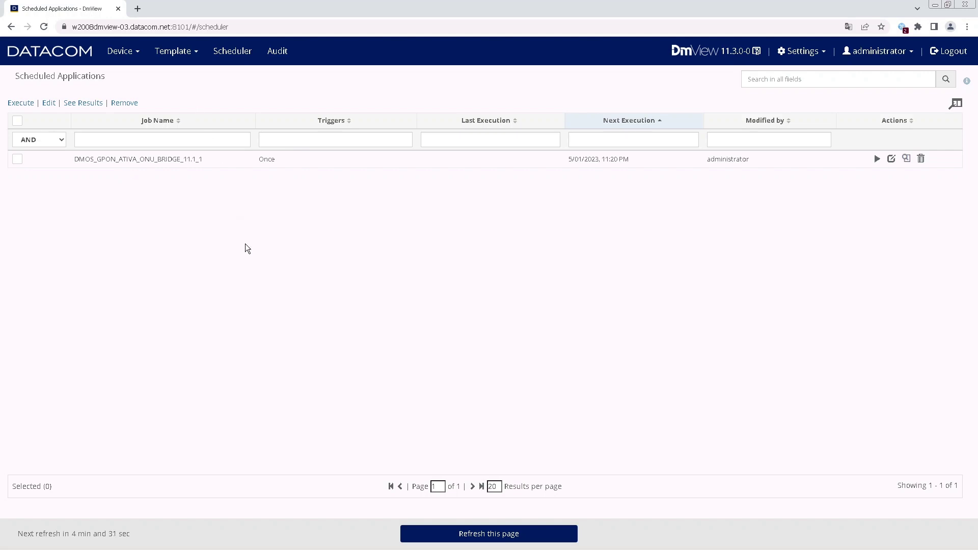
From Manage Devices, show GPON ONUs for 172.25.144.16, with discovered ONUs on gpon 1/1/10 and 1/1/4.
{"action": "left_click", "coordinate": [135, 57]}
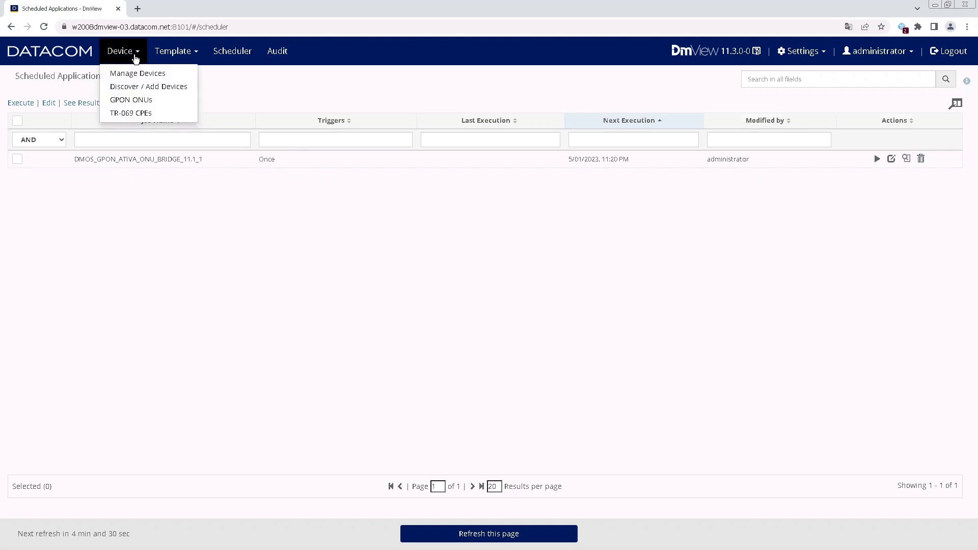
{"action": "left_click", "coordinate": [132, 75]}
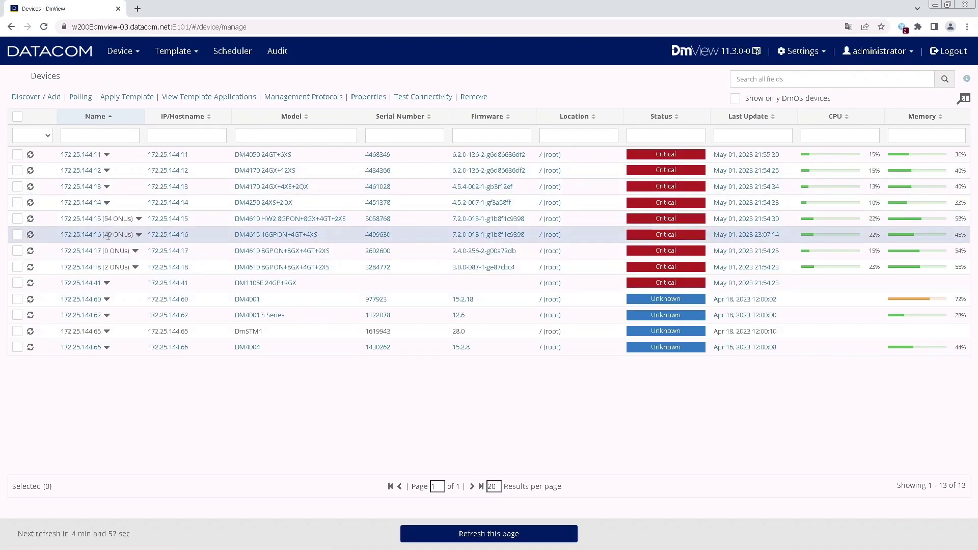
{"action": "left_click", "coordinate": [139, 235]}
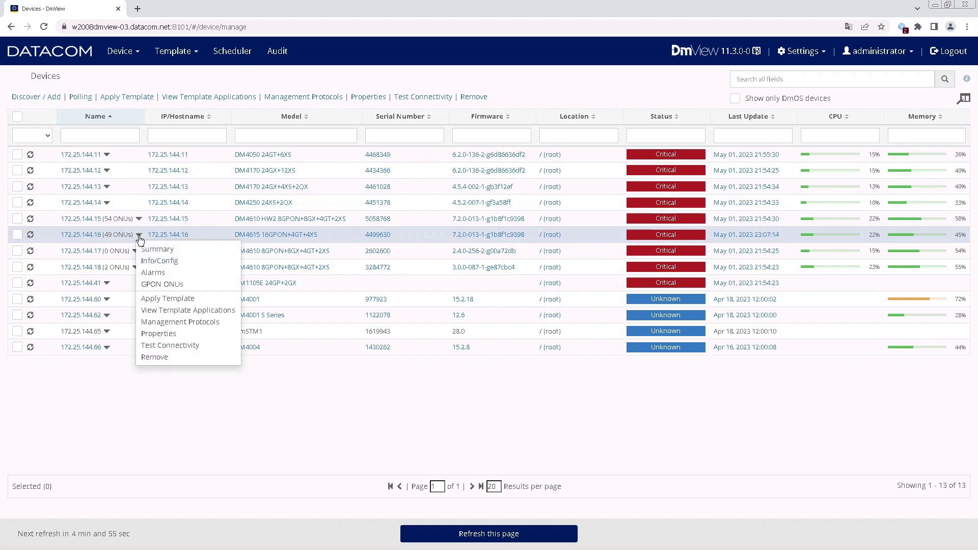
{"action": "left_click", "coordinate": [158, 285]}
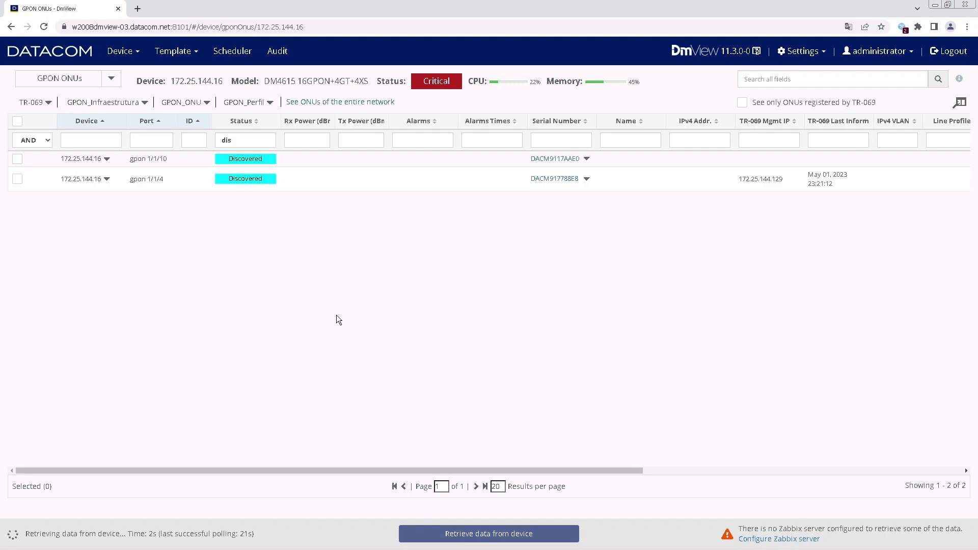
{"action": "double_click", "coordinate": [227, 140]}
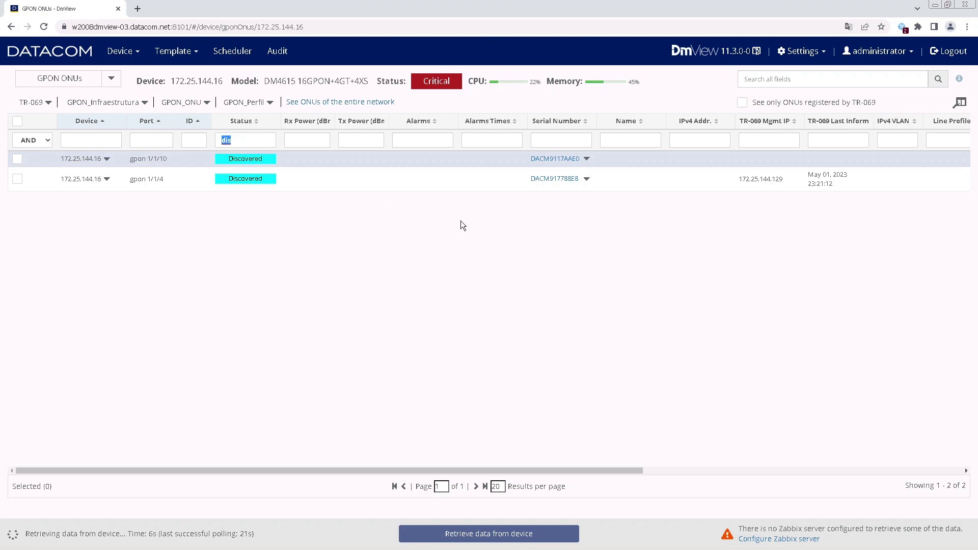
{"action": "left_click", "coordinate": [555, 228]}
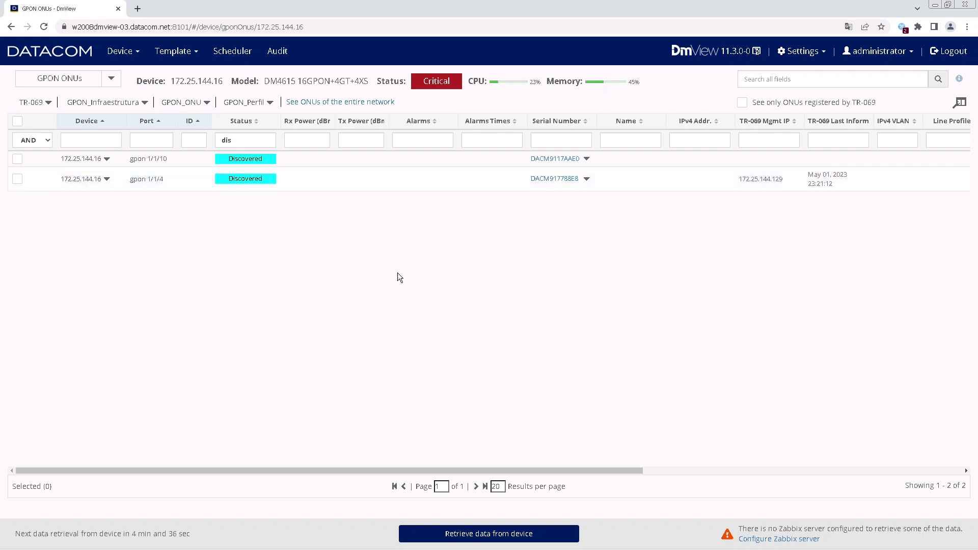
Check the scheduled job's results: 172.25.144.16 completed successfully on May 01, 2023 at 23:20:07.
{"action": "left_click", "coordinate": [240, 56]}
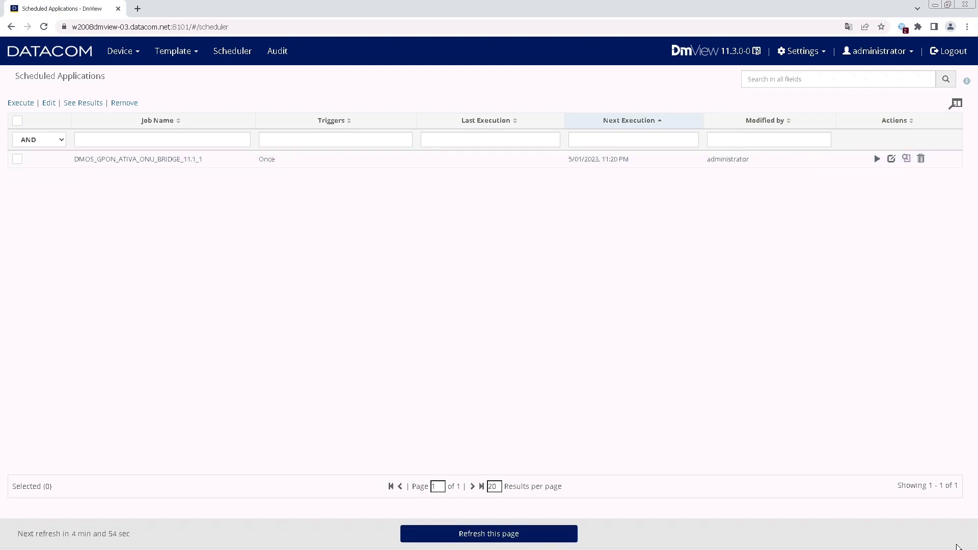
{"action": "mouse_move", "coordinate": [952, 549]}
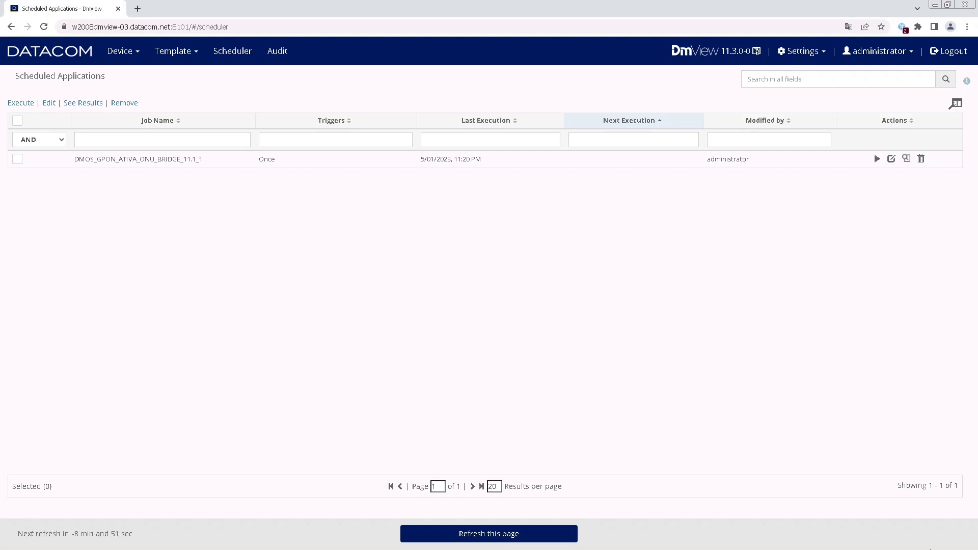
{"action": "mouse_move", "coordinate": [932, 549]}
{"action": "left_click", "coordinate": [907, 159]}
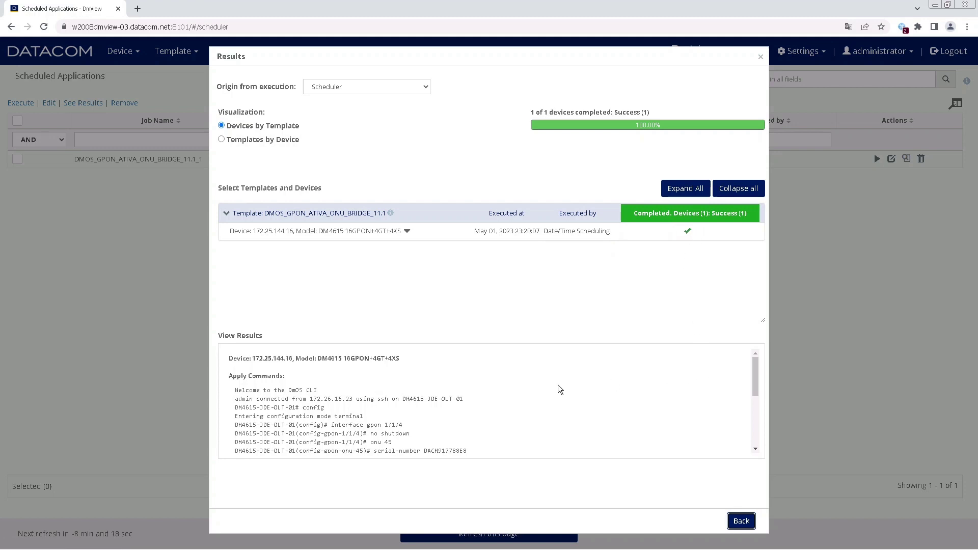
{"action": "mouse_move", "coordinate": [752, 381]}
{"action": "left_mouse_down"}
{"action": "mouse_move", "coordinate": [756, 424]}
{"action": "mouse_move", "coordinate": [755, 369]}
{"action": "mouse_move", "coordinate": [748, 378]}
{"action": "left_mouse_up"}
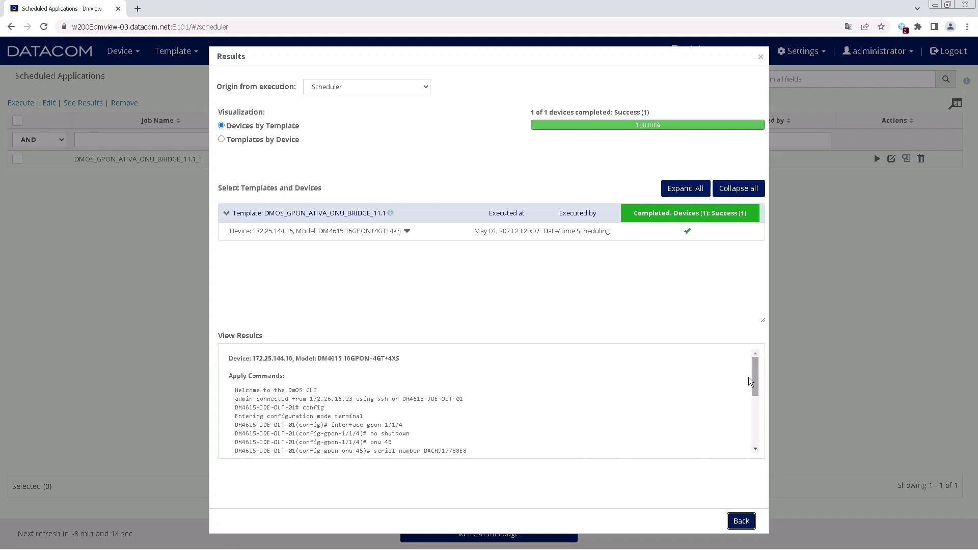
{"action": "left_click", "coordinate": [741, 522]}
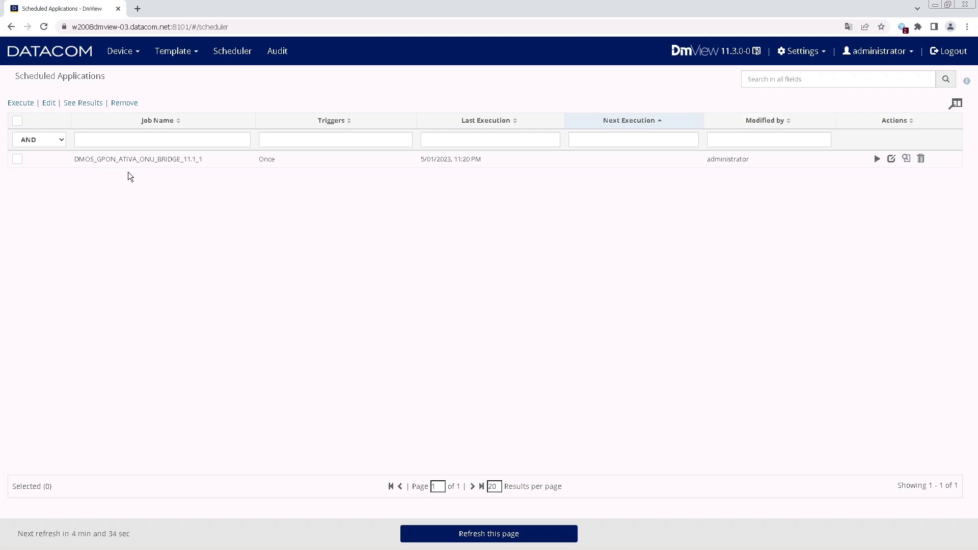
Reopen GPON ONUs for 172.25.144.16, now only the gpon 1/1/10 ONU, and select the Status filter text.
{"action": "left_click", "coordinate": [134, 53]}
{"action": "left_click", "coordinate": [129, 76]}
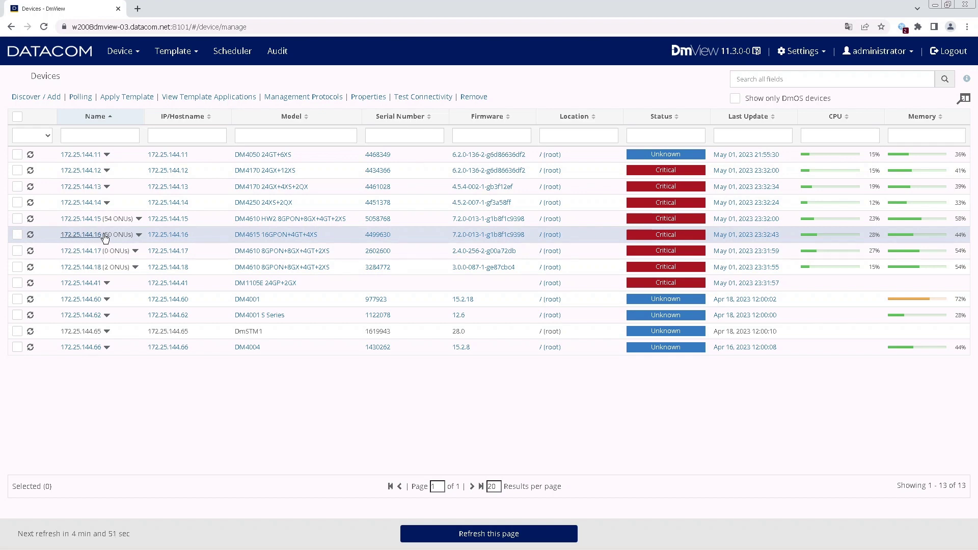
{"action": "left_click", "coordinate": [139, 236]}
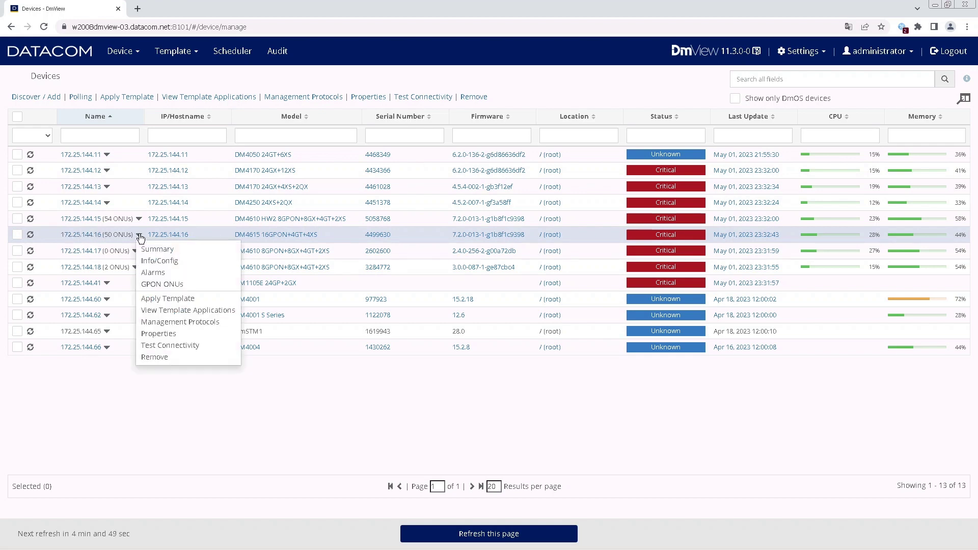
{"action": "left_click", "coordinate": [161, 284]}
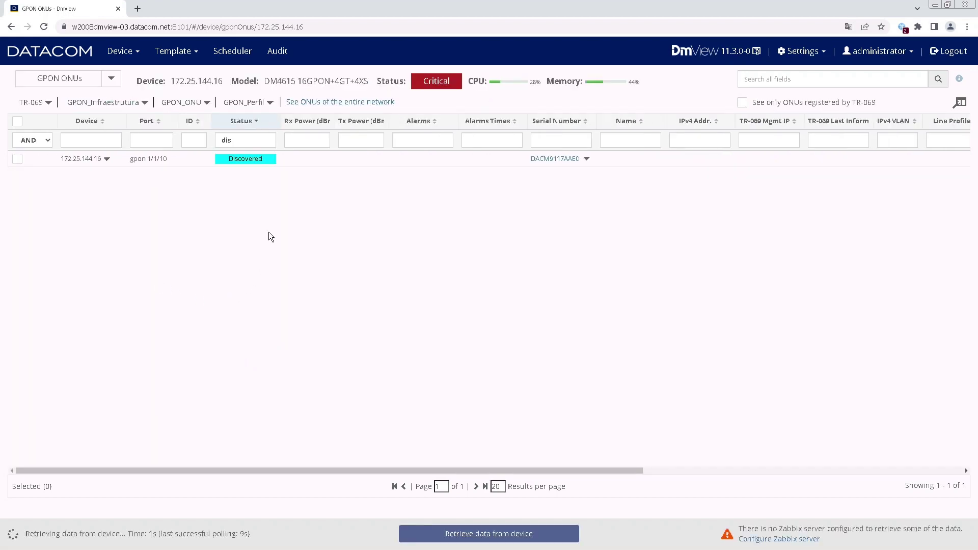
{"action": "double_click", "coordinate": [226, 139]}
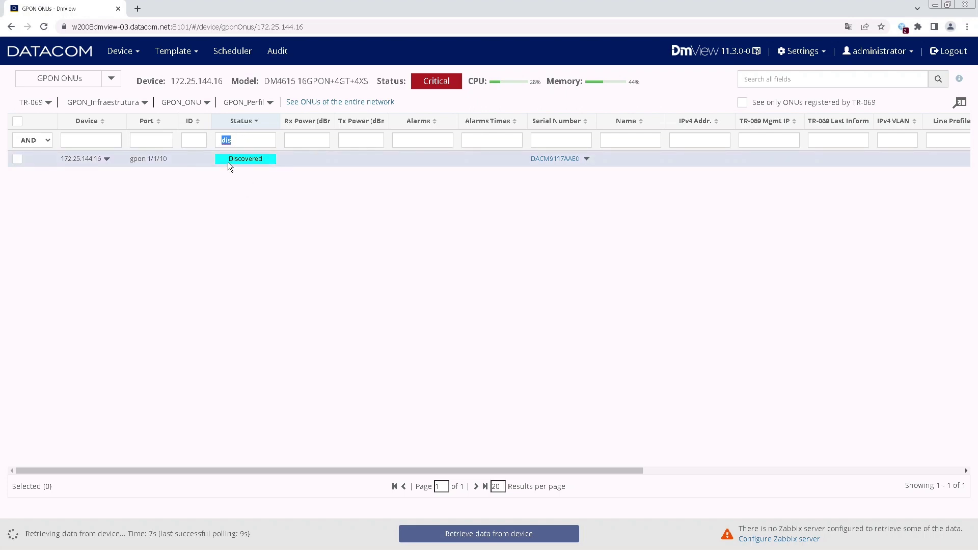
{"action": "left_click", "coordinate": [468, 233]}
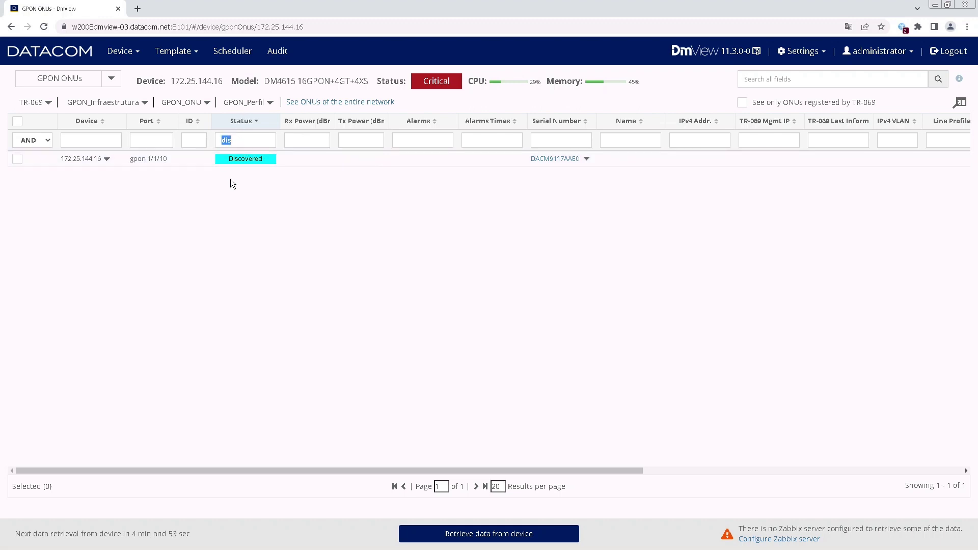
Clear the Status filter to list all 51 ONUs, then return to Scheduled Applications.
{"action": "key", "text": "BackSpace"}
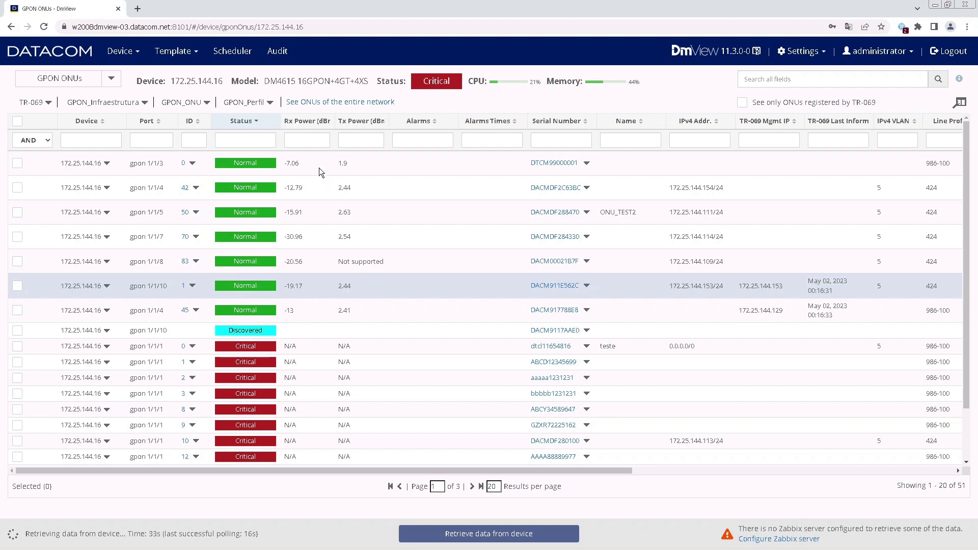
{"action": "left_click", "coordinate": [233, 55]}
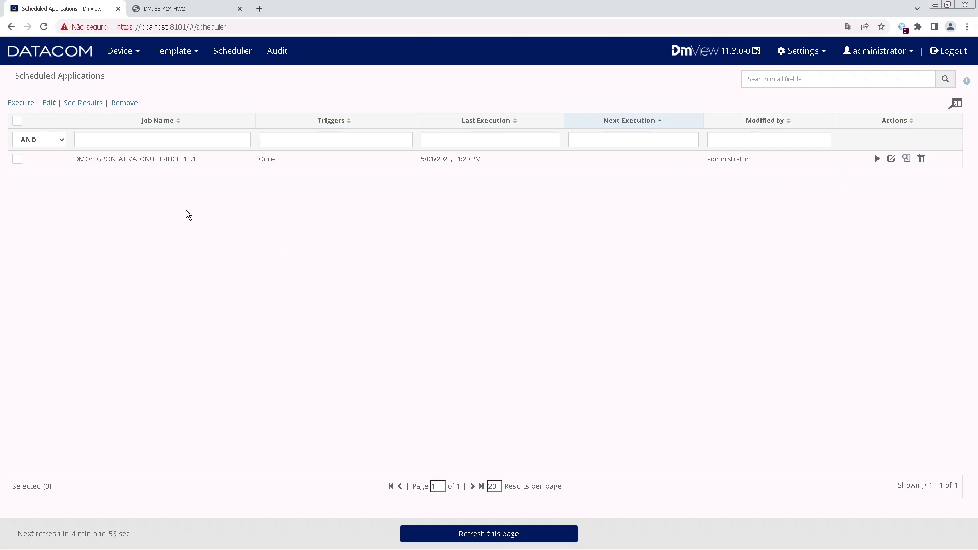
In Template > Template, select the Show Running Config template and apply it.
{"action": "left_click", "coordinate": [190, 59]}
{"action": "left_click", "coordinate": [193, 75]}
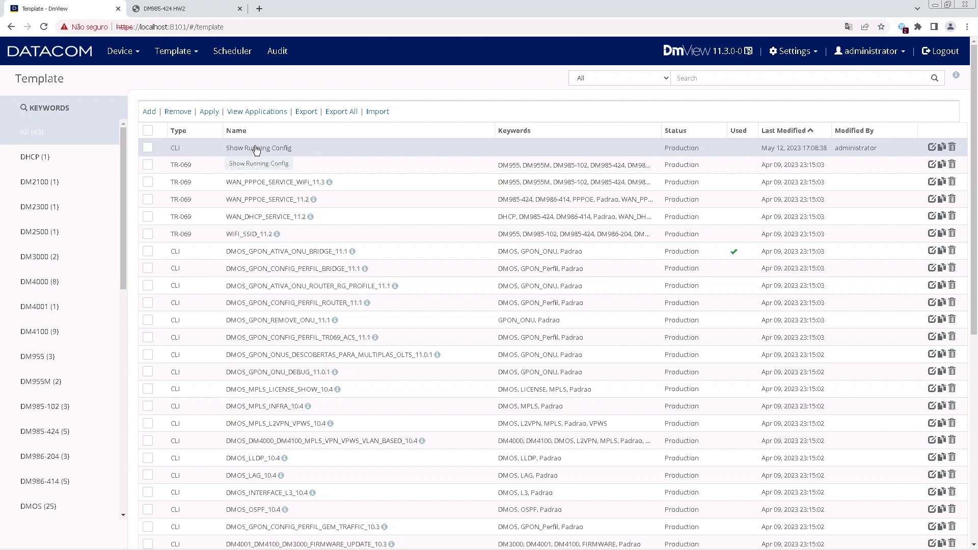
{"action": "left_click", "coordinate": [147, 149]}
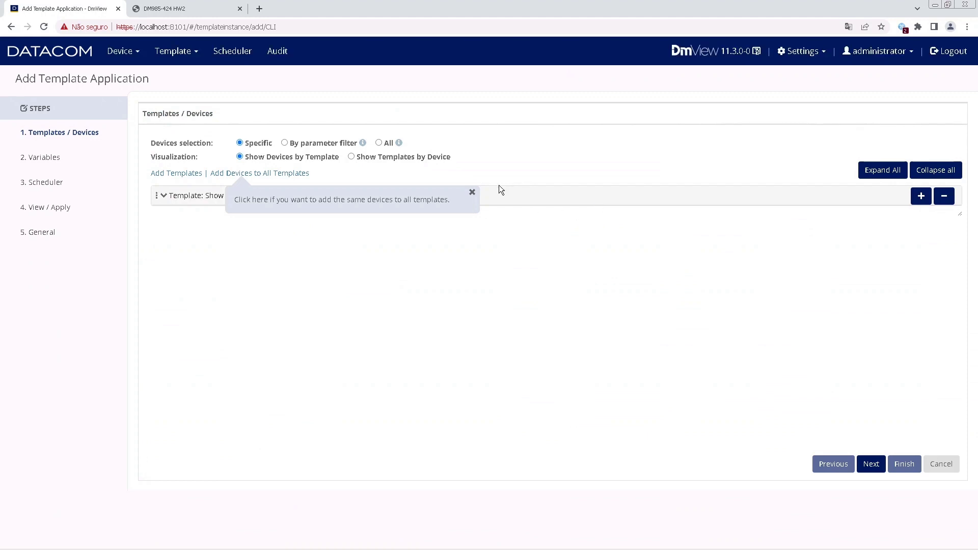
Add devices 172.25.144.16, .17 and .18 to all templates and advance to the Scheduler step.
{"action": "left_click", "coordinate": [473, 193]}
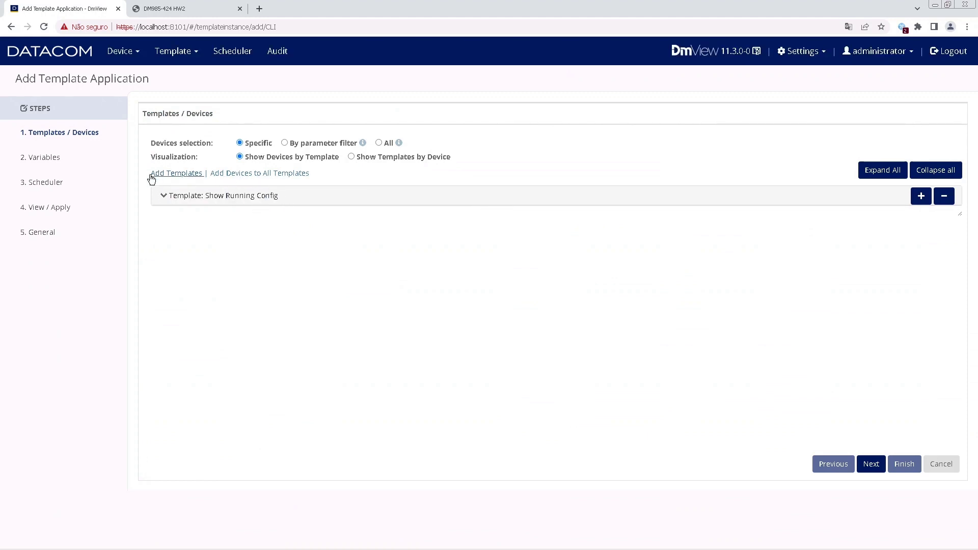
{"action": "left_click", "coordinate": [285, 174]}
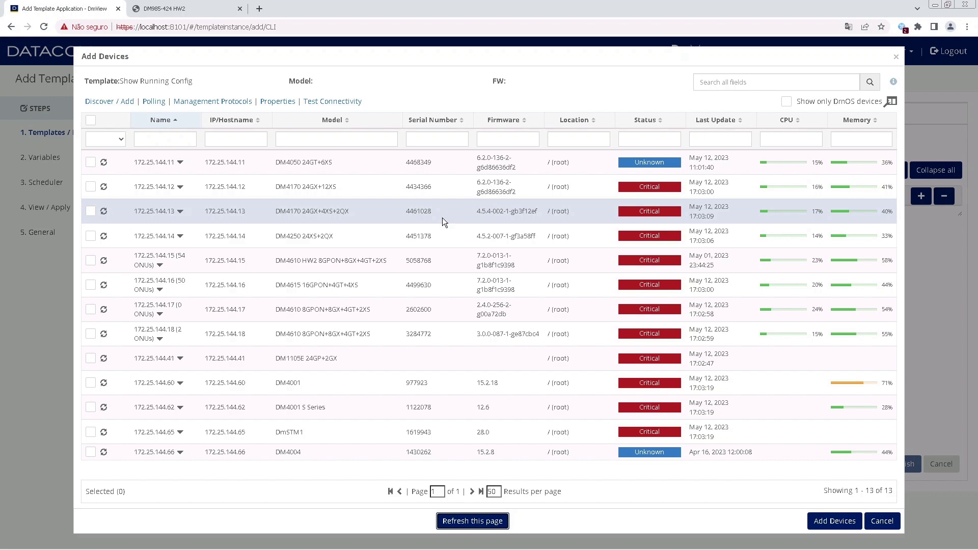
{"action": "left_click", "coordinate": [92, 336]}
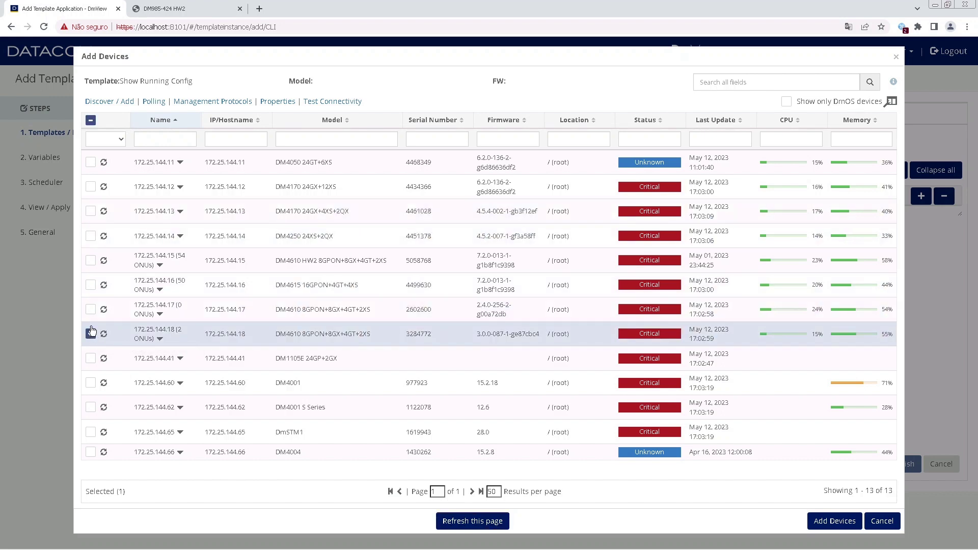
{"action": "left_click", "coordinate": [91, 310]}
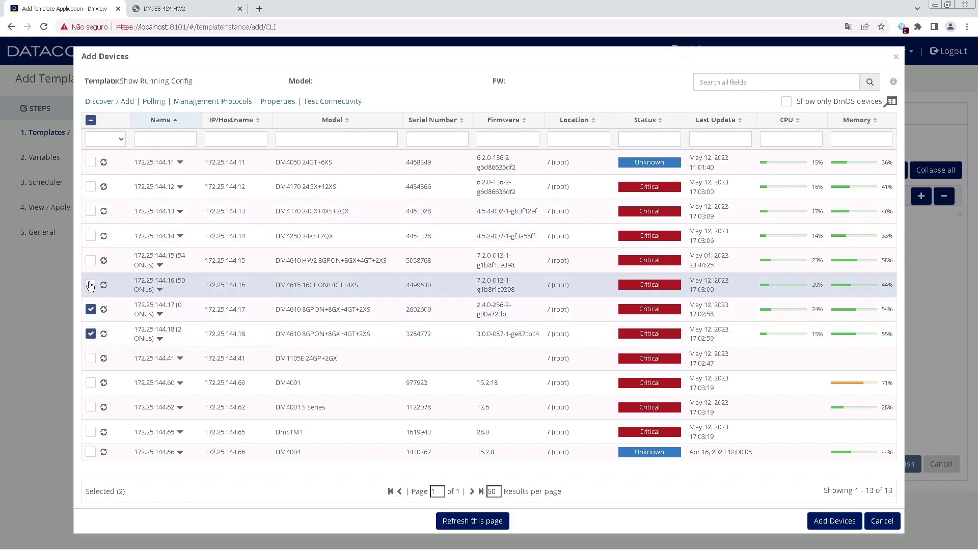
{"action": "left_click", "coordinate": [90, 285]}
{"action": "left_click", "coordinate": [834, 521]}
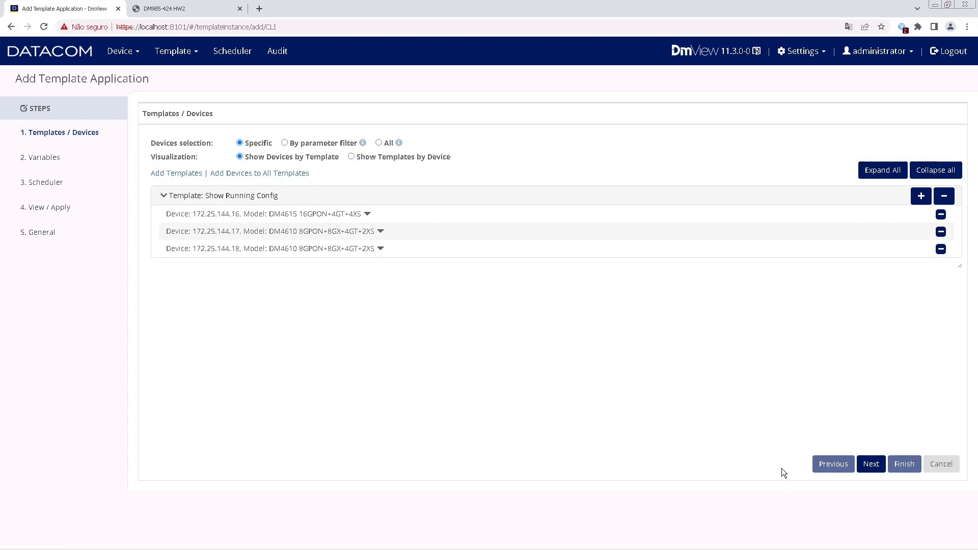
{"action": "left_click", "coordinate": [870, 463]}
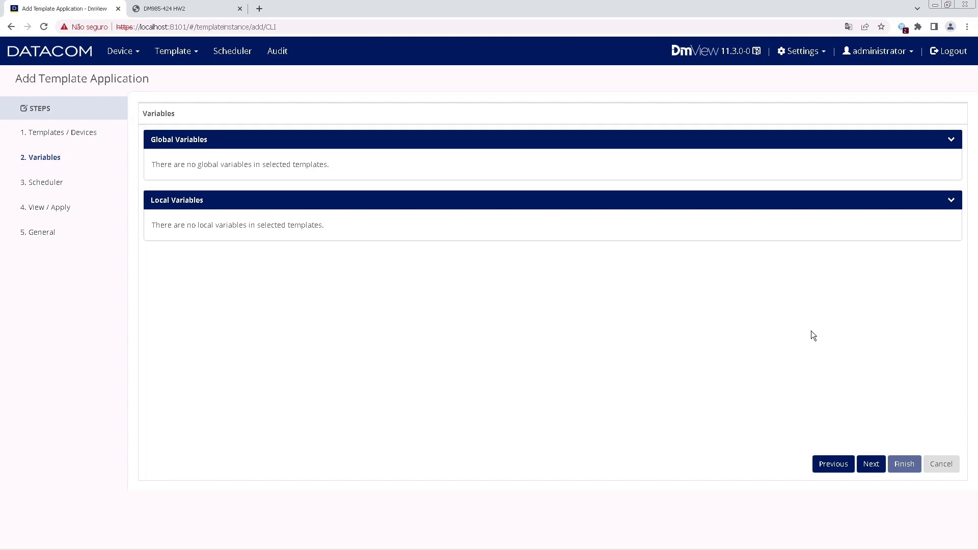
{"action": "left_click", "coordinate": [870, 464]}
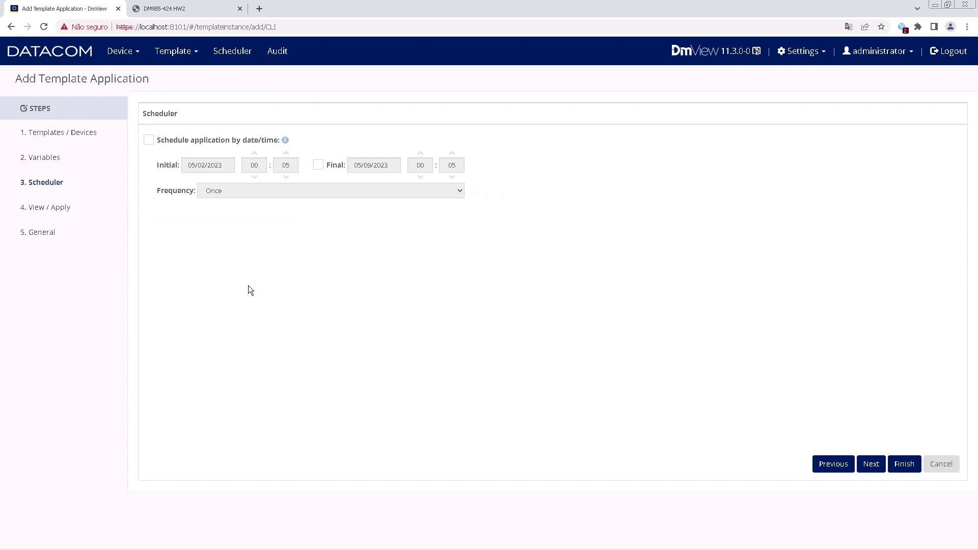
Enable date/time scheduling for 05/01/2023 at 23:59 and advance to View / Apply.
{"action": "left_click", "coordinate": [147, 140]}
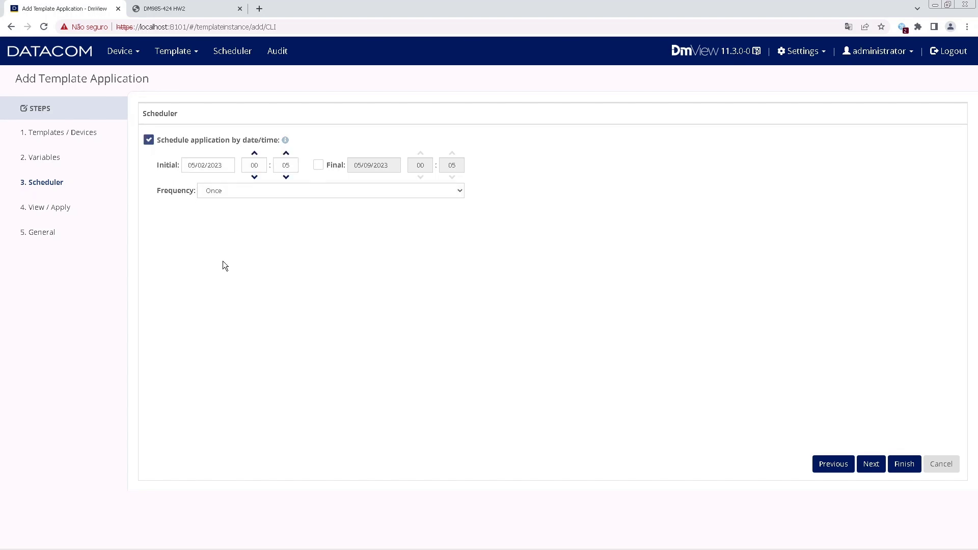
{"action": "mouse_move", "coordinate": [937, 545]}
{"action": "left_click", "coordinate": [286, 178]}
{"action": "left_click", "coordinate": [203, 165]}
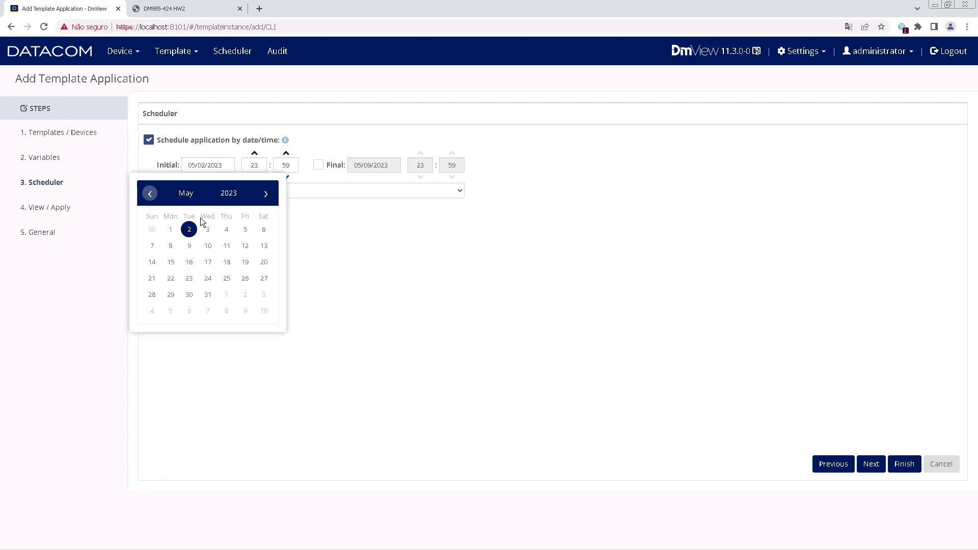
{"action": "left_click", "coordinate": [169, 230]}
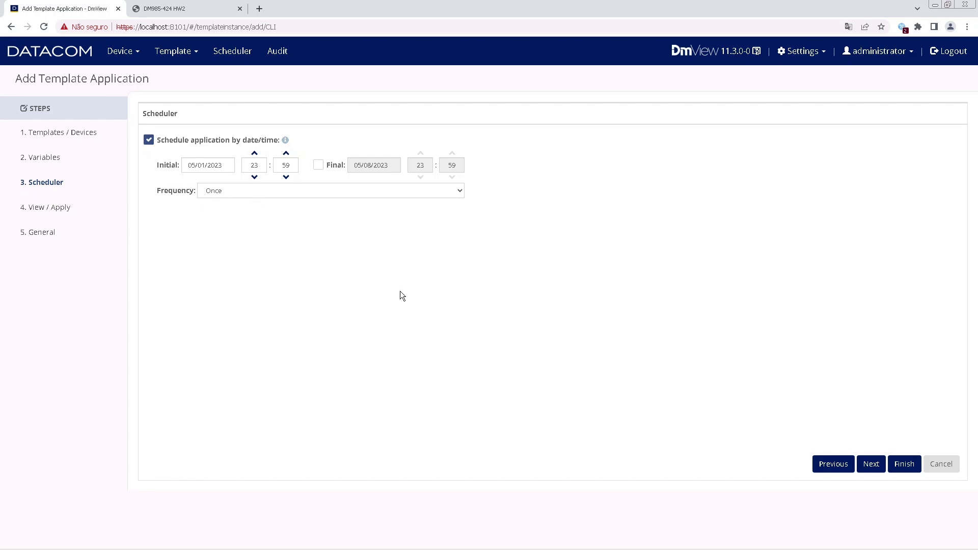
{"action": "left_click", "coordinate": [873, 464]}
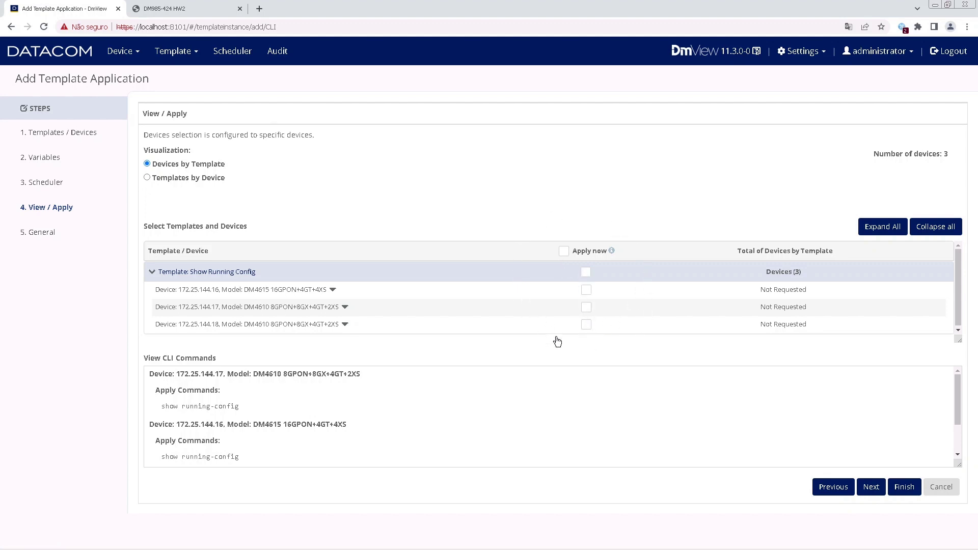
Leave Apply now unticked for all three devices and finish the wizard.
{"action": "left_click", "coordinate": [589, 309]}
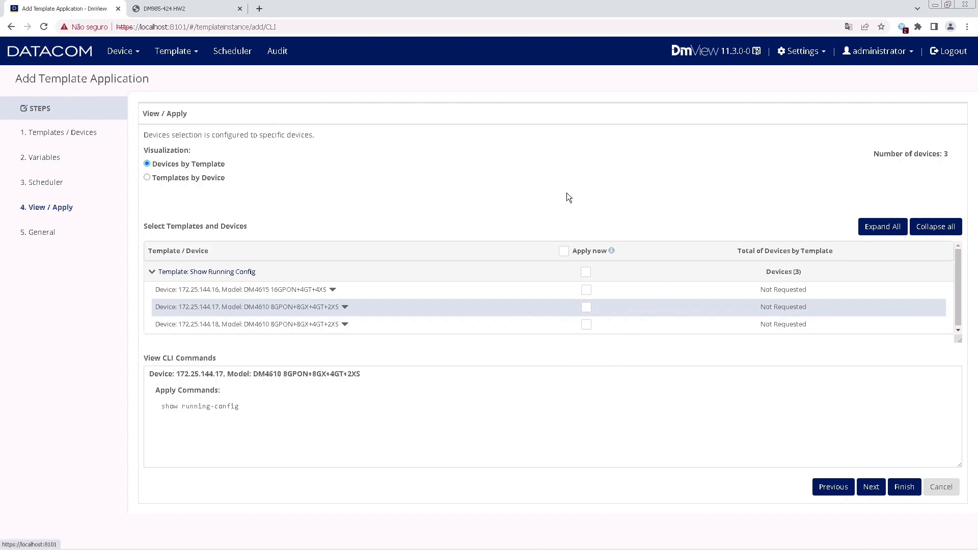
{"action": "left_click", "coordinate": [586, 273]}
{"action": "left_click", "coordinate": [587, 290]}
{"action": "left_click", "coordinate": [586, 308]}
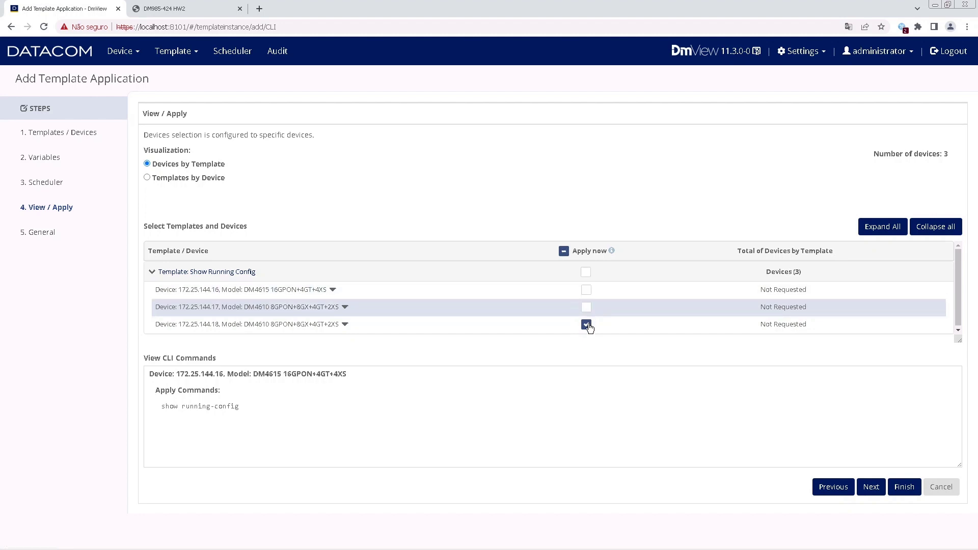
{"action": "left_click", "coordinate": [586, 324]}
{"action": "left_click", "coordinate": [586, 276]}
{"action": "left_click", "coordinate": [563, 251]}
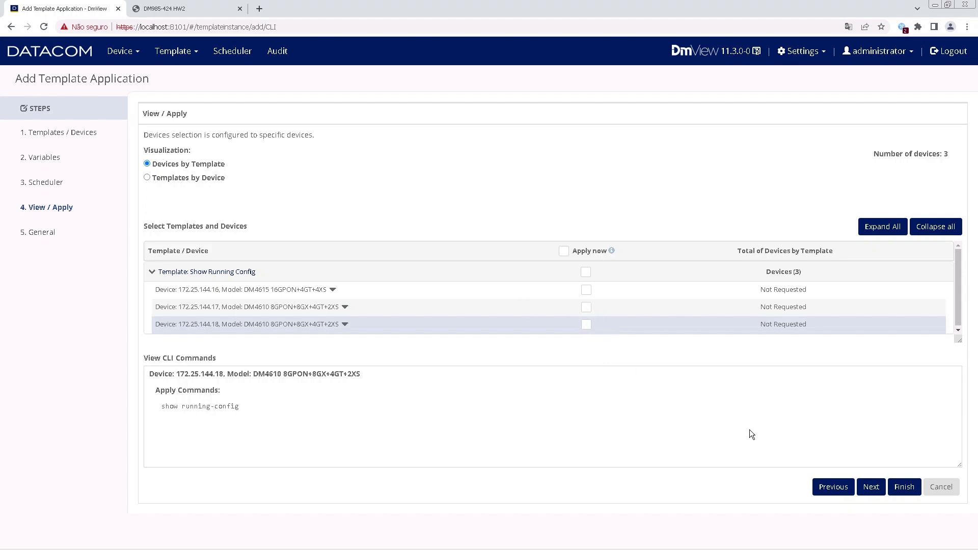
{"action": "left_click", "coordinate": [905, 487]}
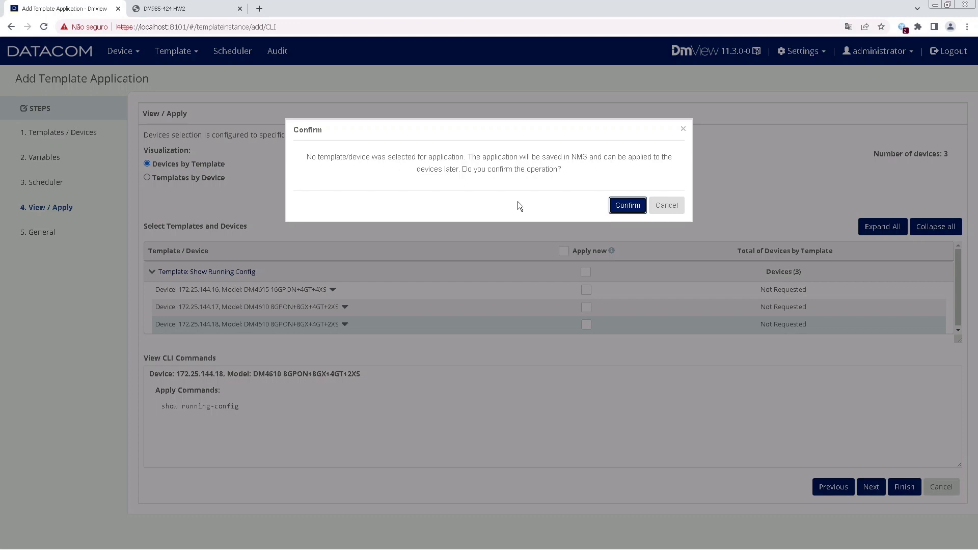
Confirm saving without applying now, then view Scheduled Applications showing Show Running Config_1.
{"action": "left_click", "coordinate": [628, 206]}
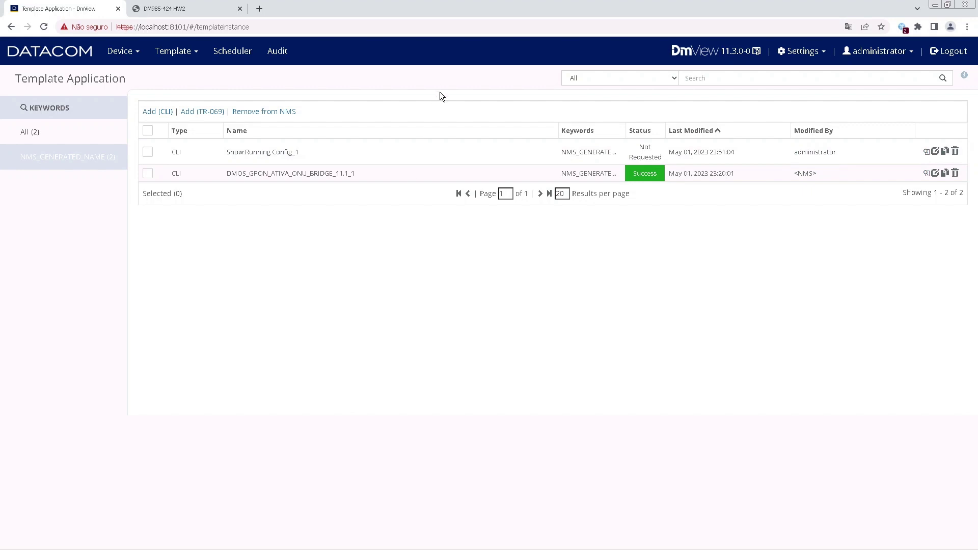
{"action": "left_click", "coordinate": [235, 52]}
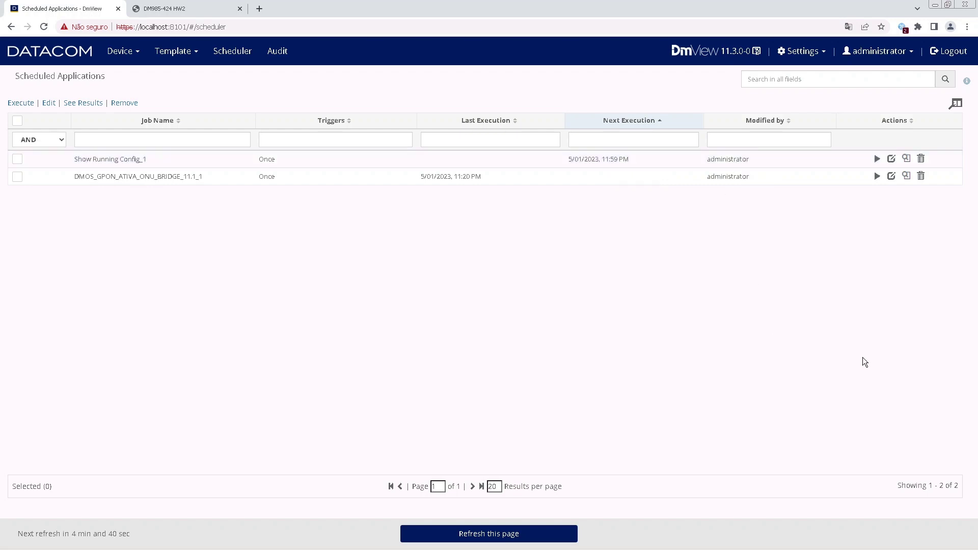
After the 23:59 run, open Show Running Config_1's results with all 3 devices successful.
{"action": "mouse_move", "coordinate": [862, 549]}
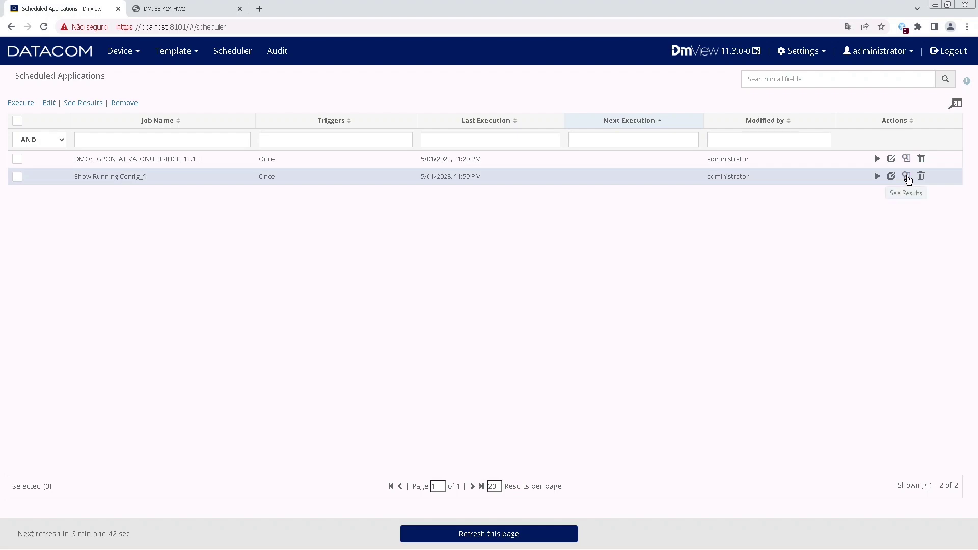
{"action": "left_click", "coordinate": [907, 177]}
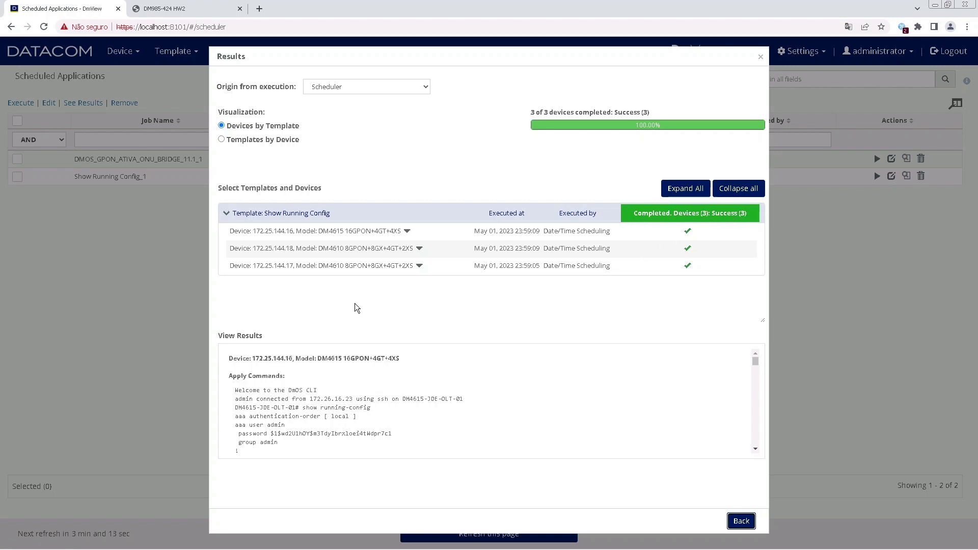
Review the show running-config output for devices 172.25.144.16 and 172.25.144.18.
{"action": "left_click", "coordinate": [347, 235]}
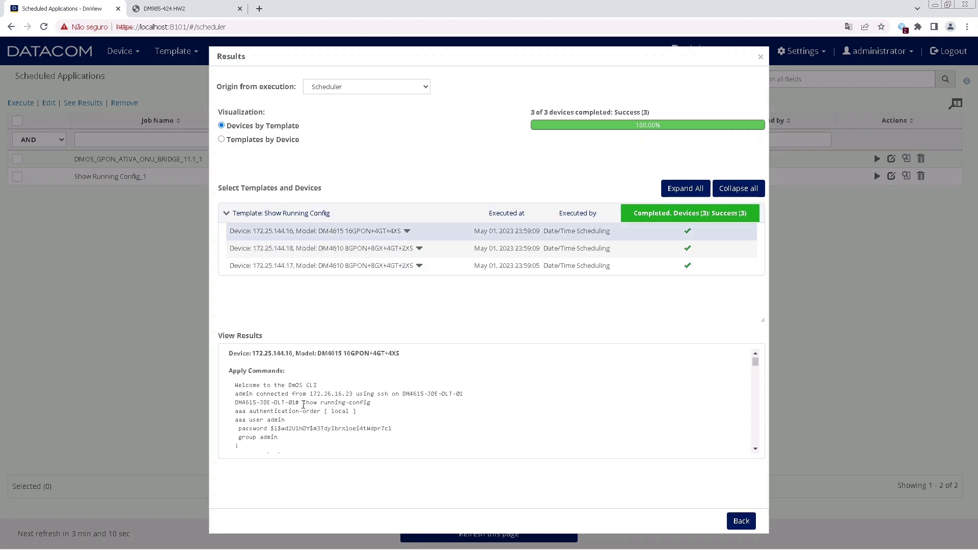
{"action": "left_click_drag", "start_coordinate": [302, 403], "coordinate": [373, 400]}
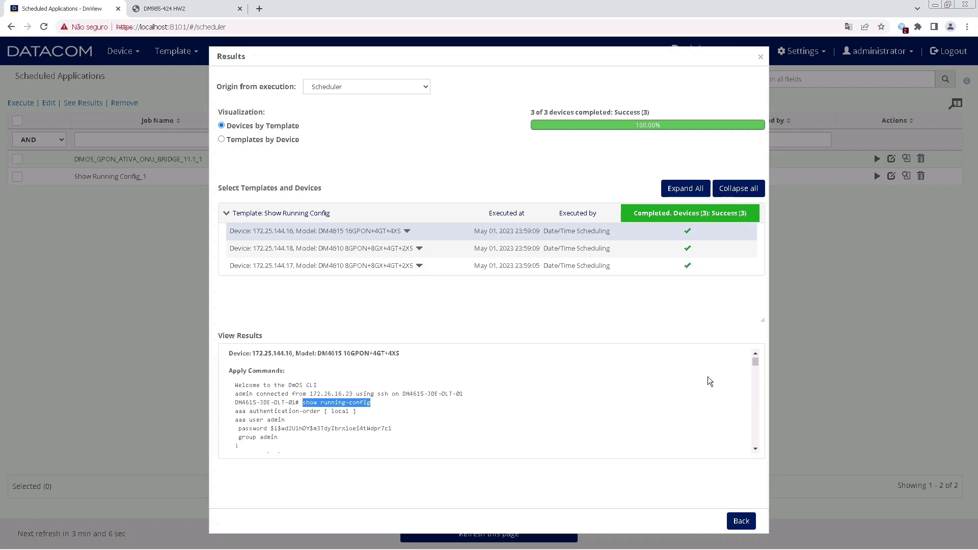
{"action": "left_click_drag", "start_coordinate": [756, 362], "coordinate": [770, 336]}
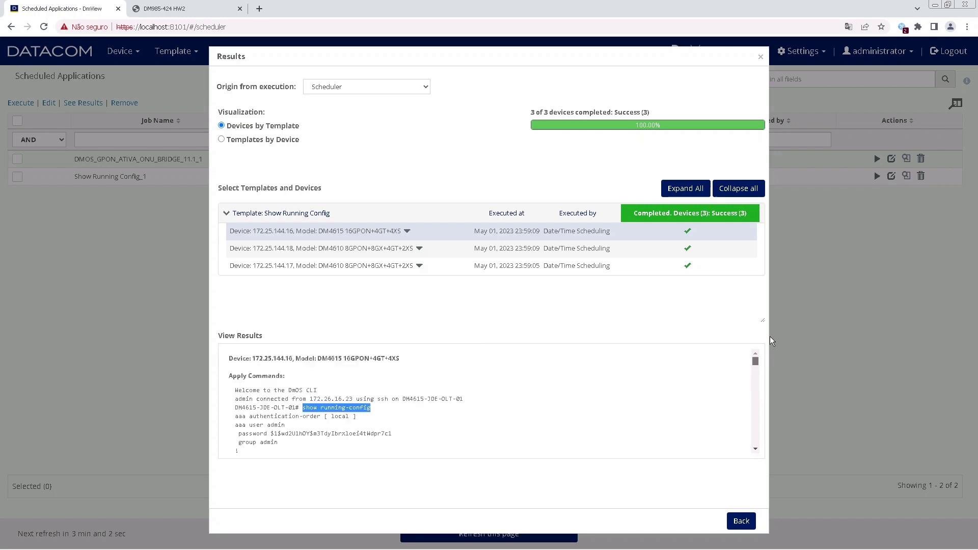
{"action": "left_click", "coordinate": [372, 249]}
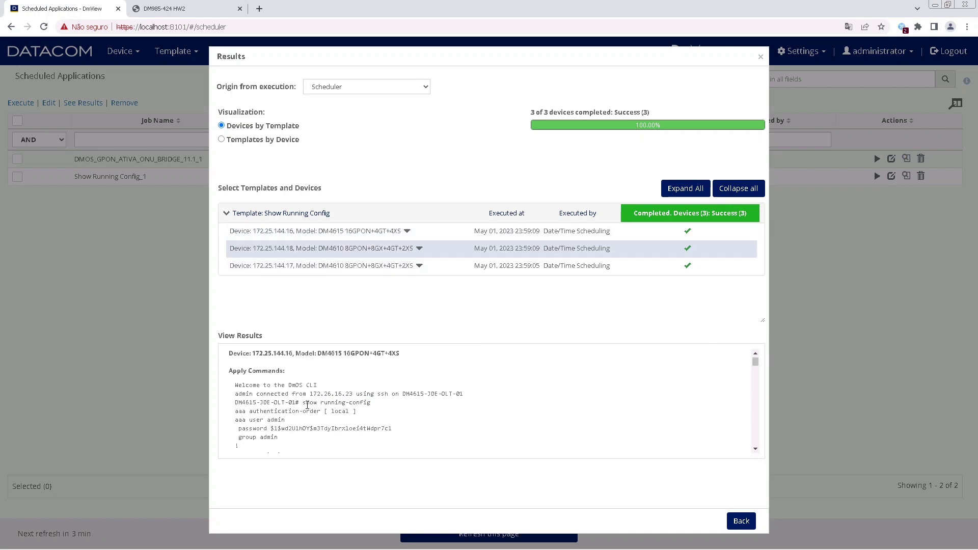
{"action": "left_click_drag", "start_coordinate": [304, 403], "coordinate": [373, 403]}
Review device 172.25.144.17's configuration output, then close the results dialog.
{"action": "left_click", "coordinate": [355, 270]}
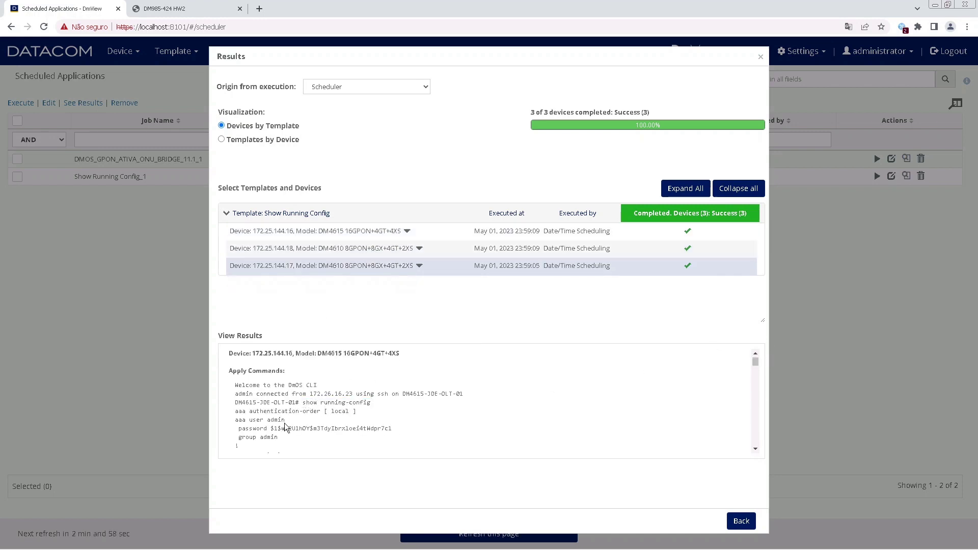
{"action": "left_click_drag", "start_coordinate": [302, 403], "coordinate": [381, 407]}
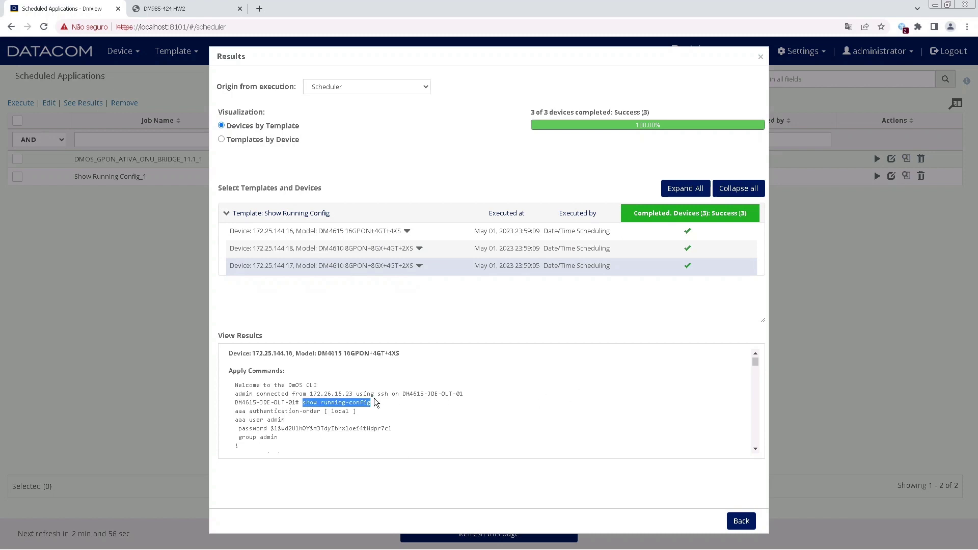
{"action": "left_click_drag", "start_coordinate": [756, 363], "coordinate": [757, 374]}
{"action": "scroll", "coordinate": [756, 375], "scroll_direction": "down", "scroll_amount": 2}
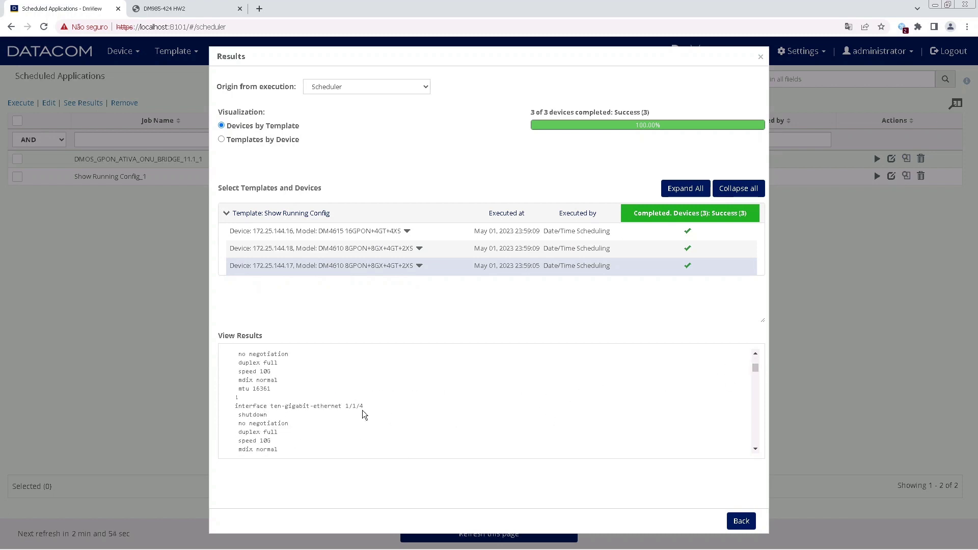
{"action": "left_click_drag", "start_coordinate": [275, 415], "coordinate": [255, 371]}
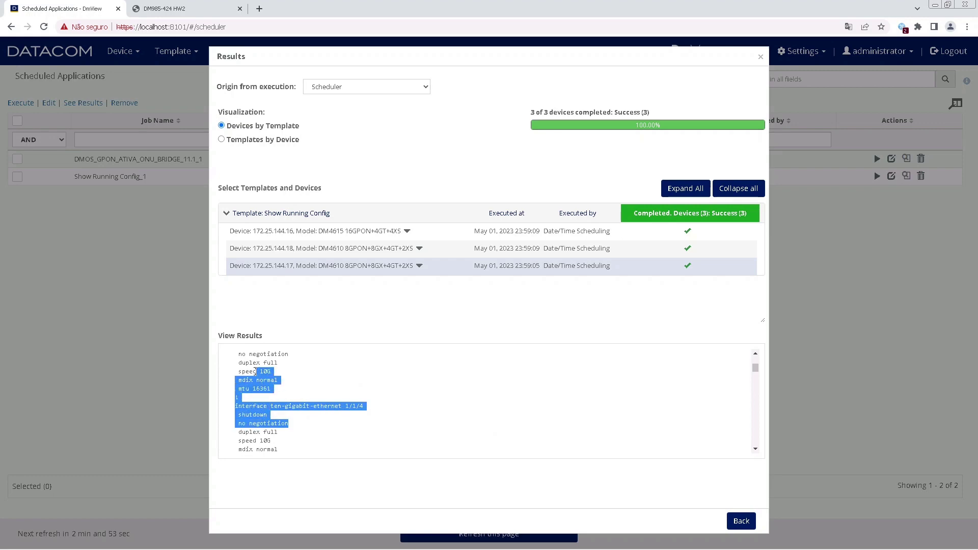
{"action": "left_click", "coordinate": [665, 383]}
{"action": "left_click_drag", "start_coordinate": [754, 373], "coordinate": [757, 484]}
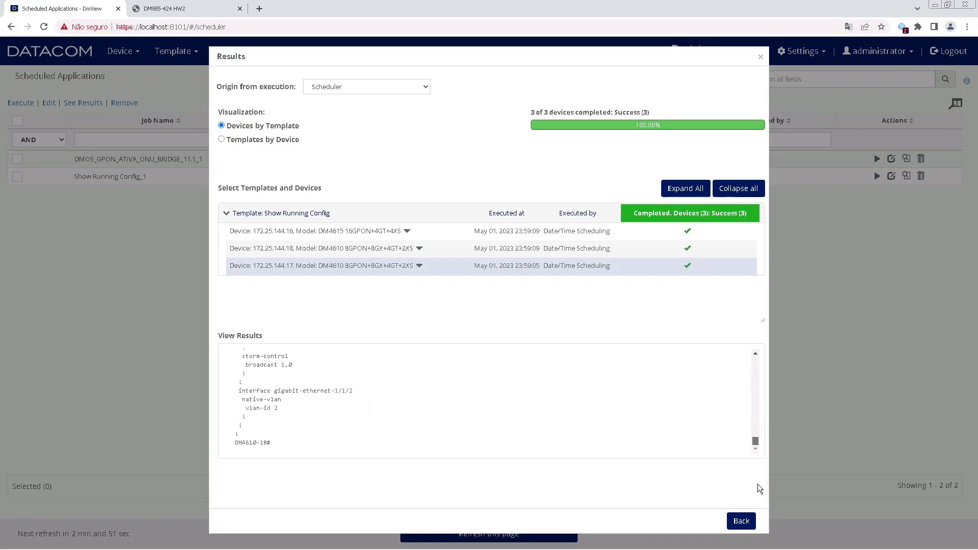
{"action": "left_click", "coordinate": [743, 519]}
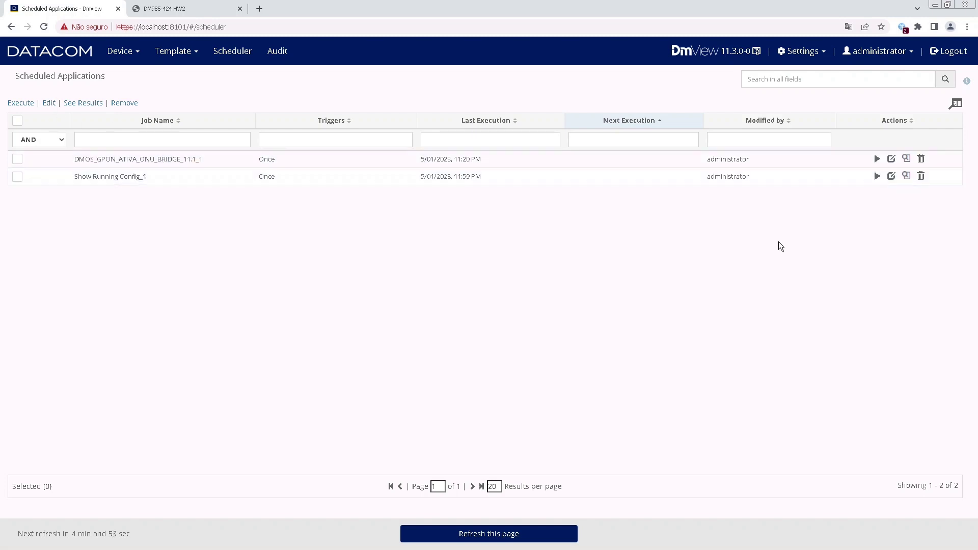
Edit Show Running Config_1 from Scheduled Applications to reach its Scheduler step.
{"action": "left_click", "coordinate": [892, 176]}
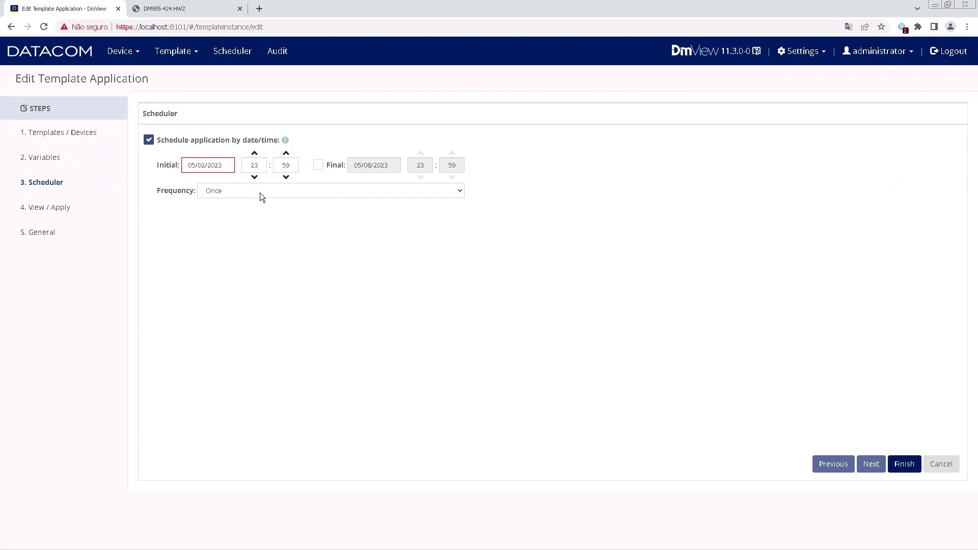
Change the schedule to start 05/02/2023 at 00:10, repeating Every hour.
{"action": "left_click", "coordinate": [227, 163]}
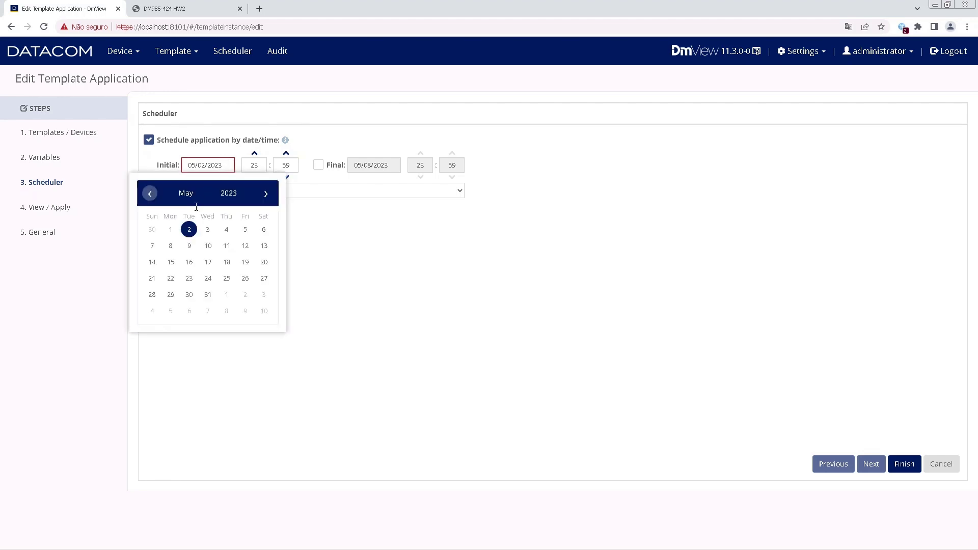
{"action": "left_click", "coordinate": [189, 229]}
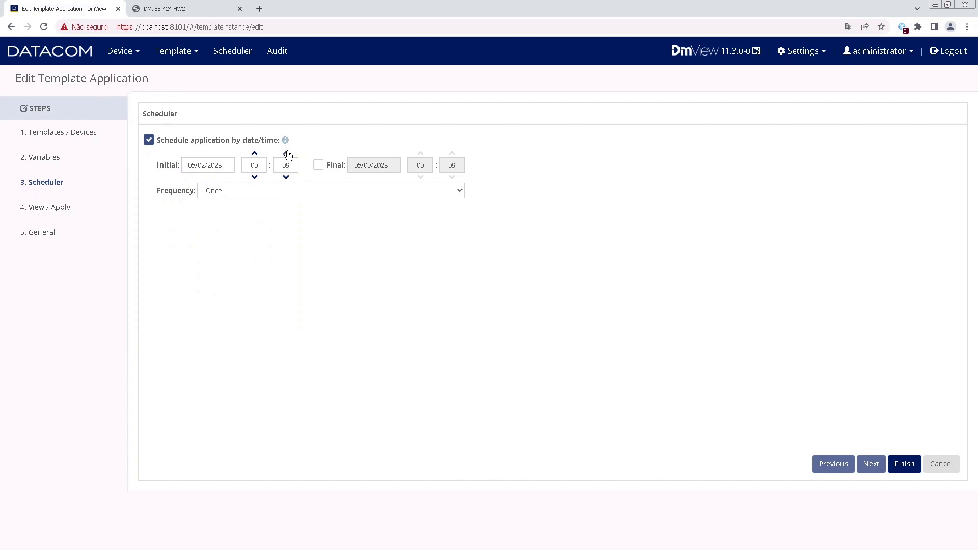
{"action": "left_click", "coordinate": [233, 197]}
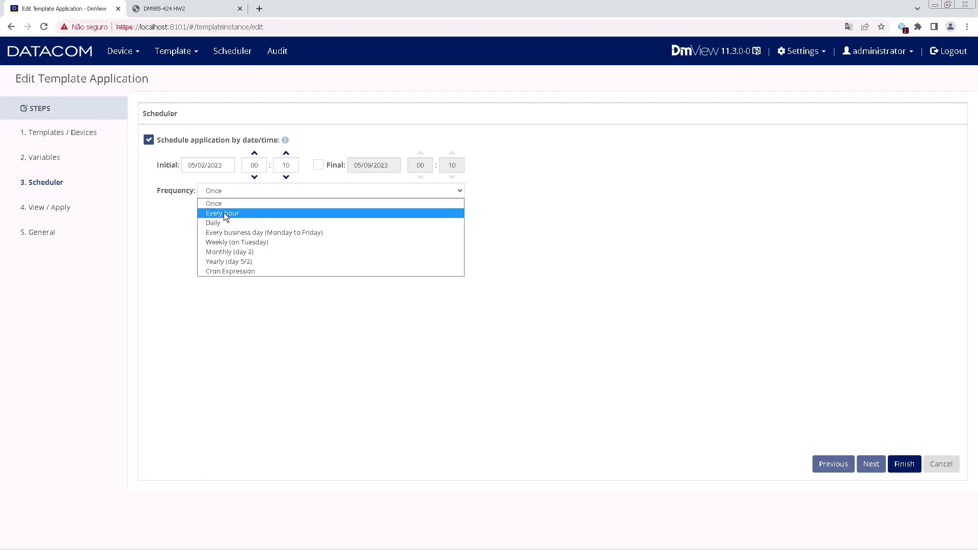
{"action": "left_click", "coordinate": [224, 213]}
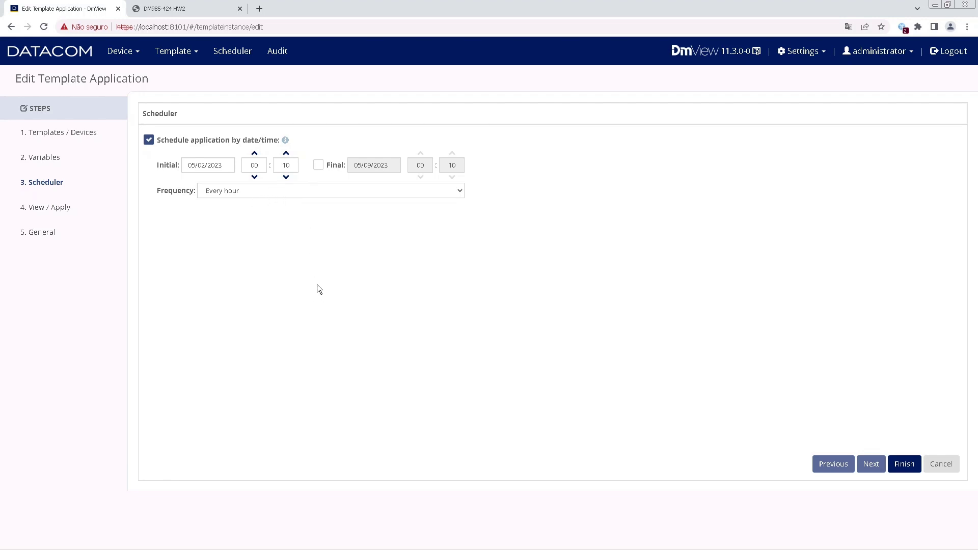
Save the edit, execute Show Running Config_1 now, and view its results for all 3 devices.
{"action": "left_click", "coordinate": [901, 473]}
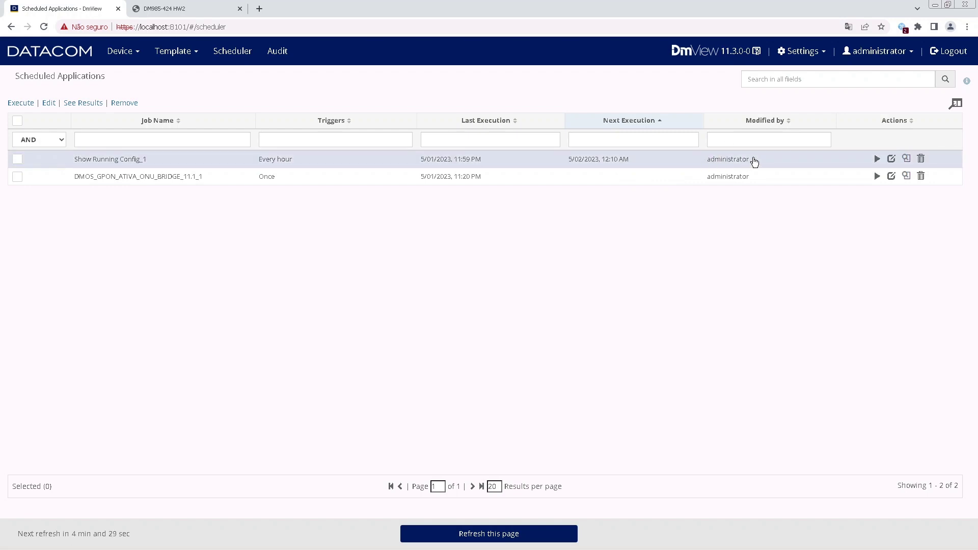
{"action": "left_click", "coordinate": [877, 160]}
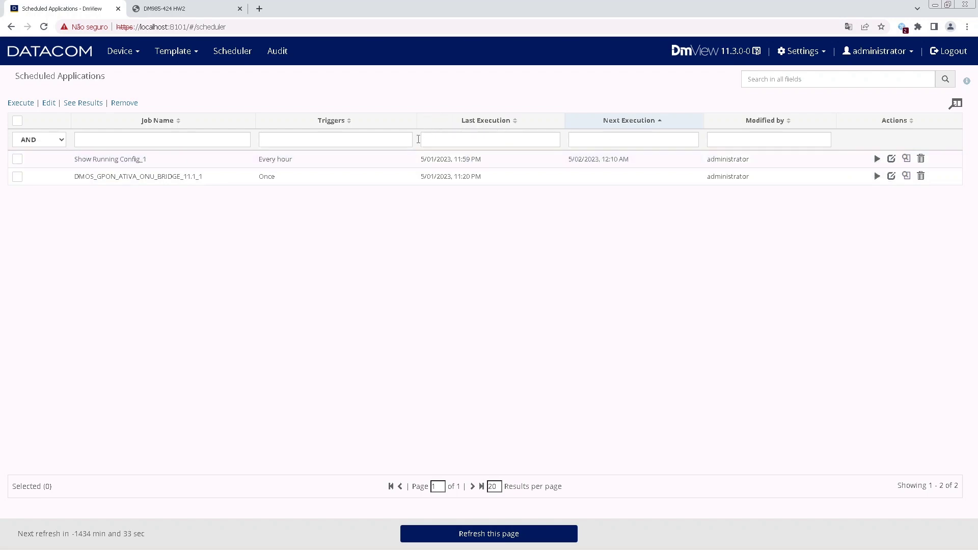
{"action": "left_click", "coordinate": [878, 159]}
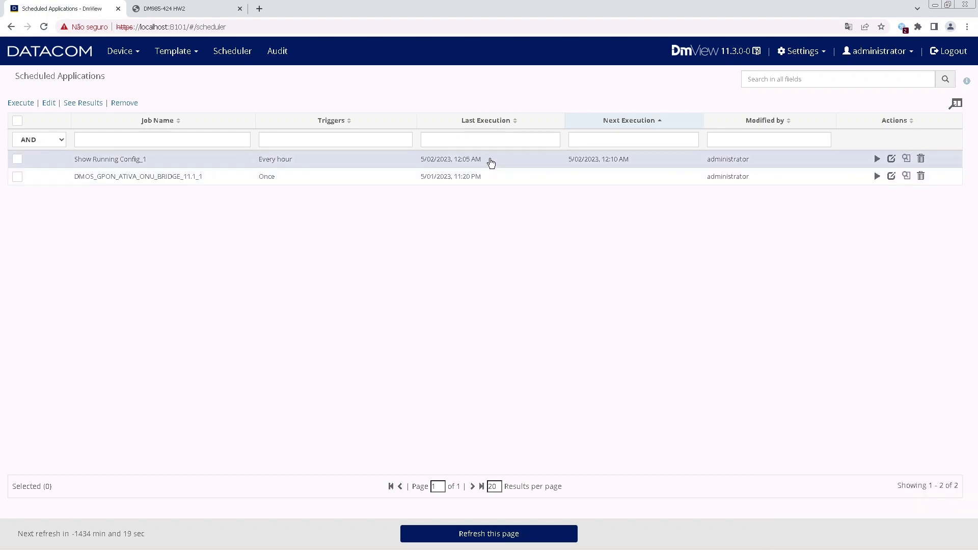
{"action": "left_click", "coordinate": [907, 159]}
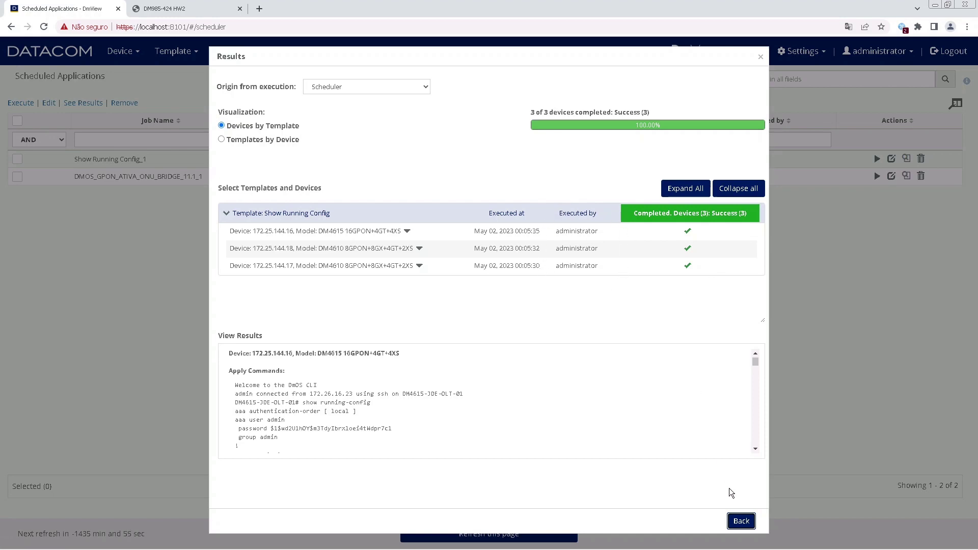
Close the execution results to return to the Scheduled Applications list.
{"action": "left_click", "coordinate": [742, 522]}
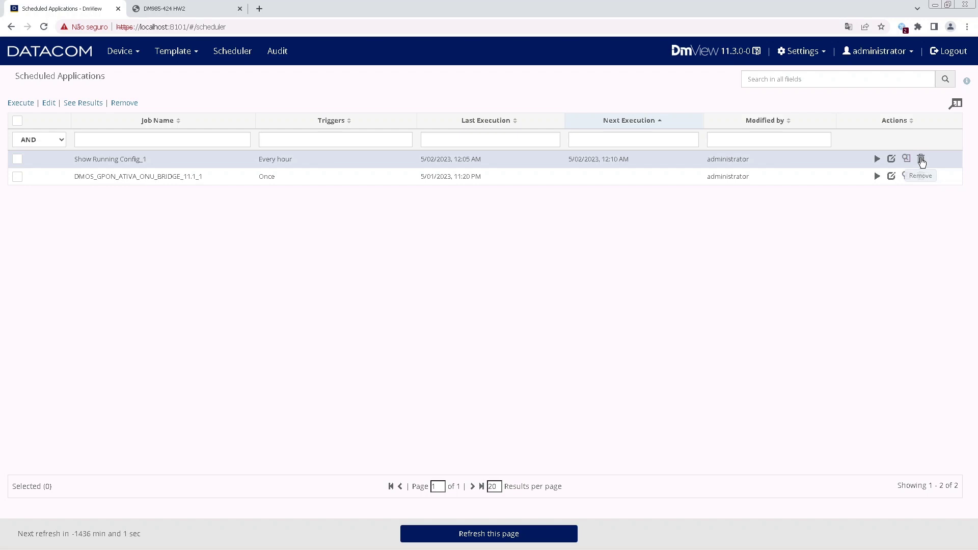
Delete the Show Running Config_1 schedule, removing only its scheduling settings.
{"action": "left_click", "coordinate": [921, 160]}
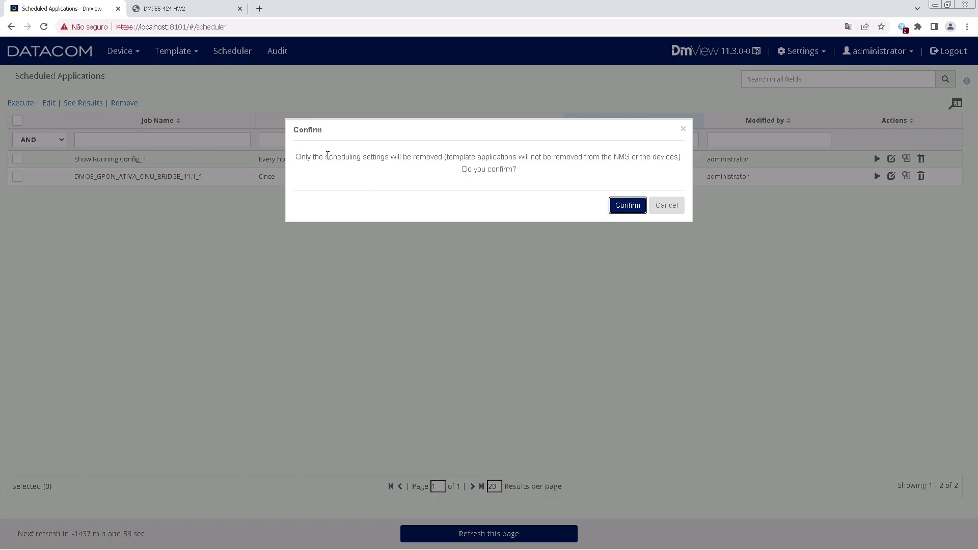
{"action": "left_click_drag", "start_coordinate": [326, 155], "coordinate": [387, 159]}
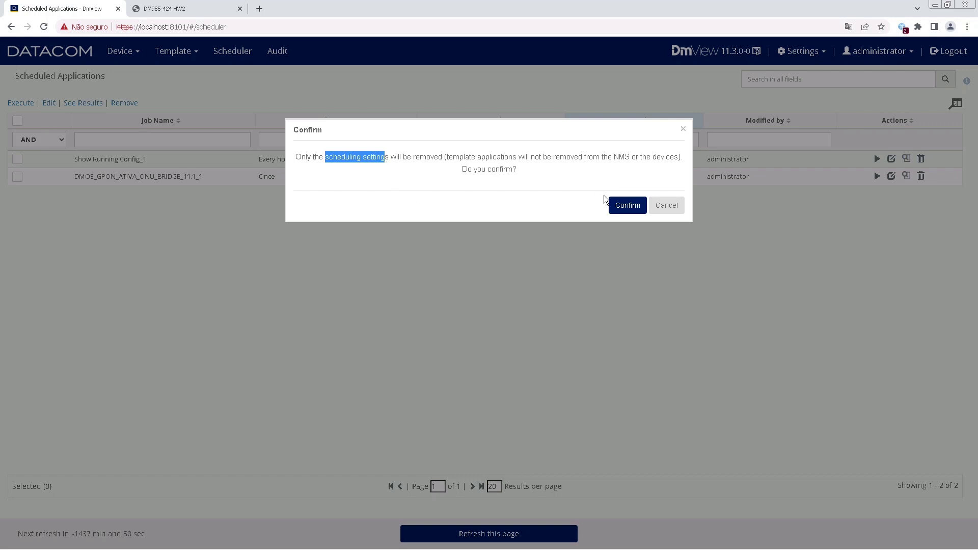
{"action": "left_click", "coordinate": [628, 206]}
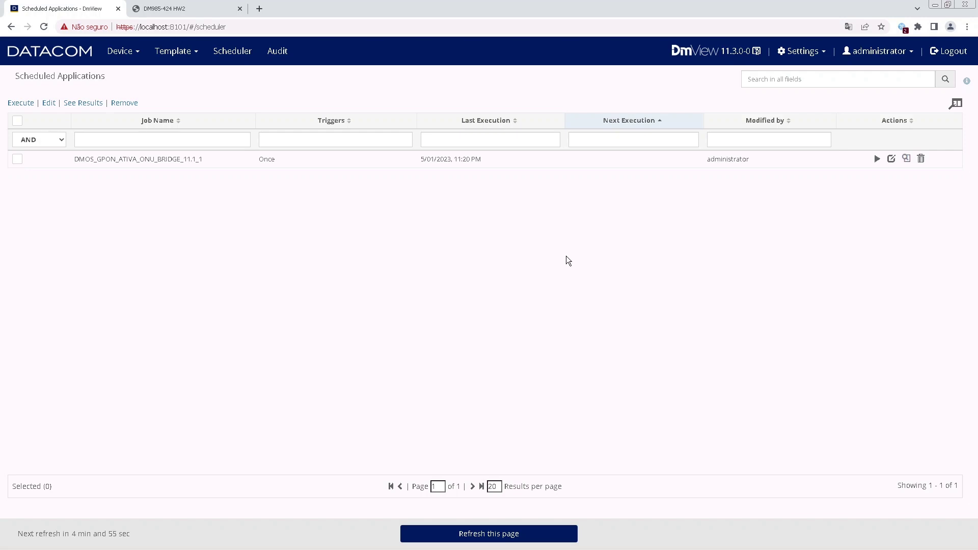
Open the Show Running Config_1 template application for editing.
{"action": "left_click", "coordinate": [194, 53]}
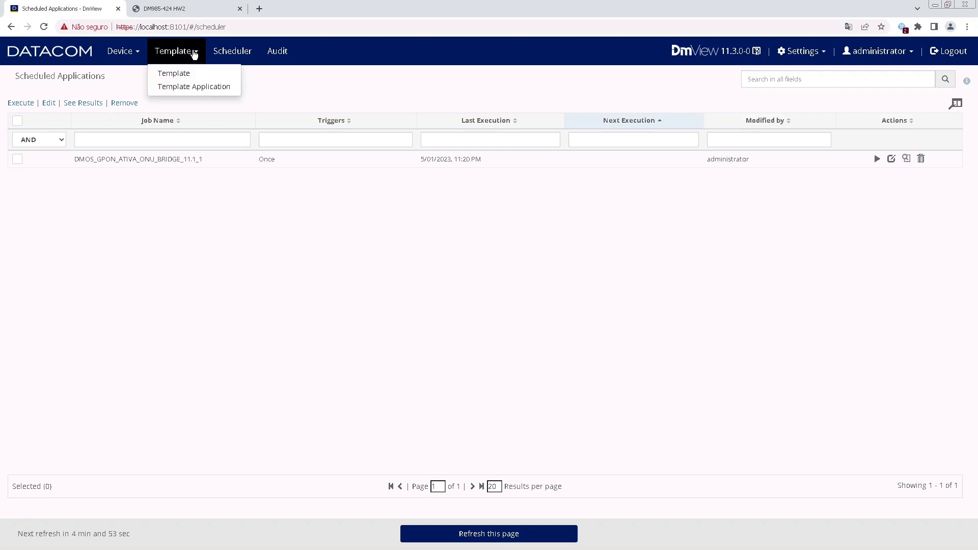
{"action": "left_click", "coordinate": [189, 87]}
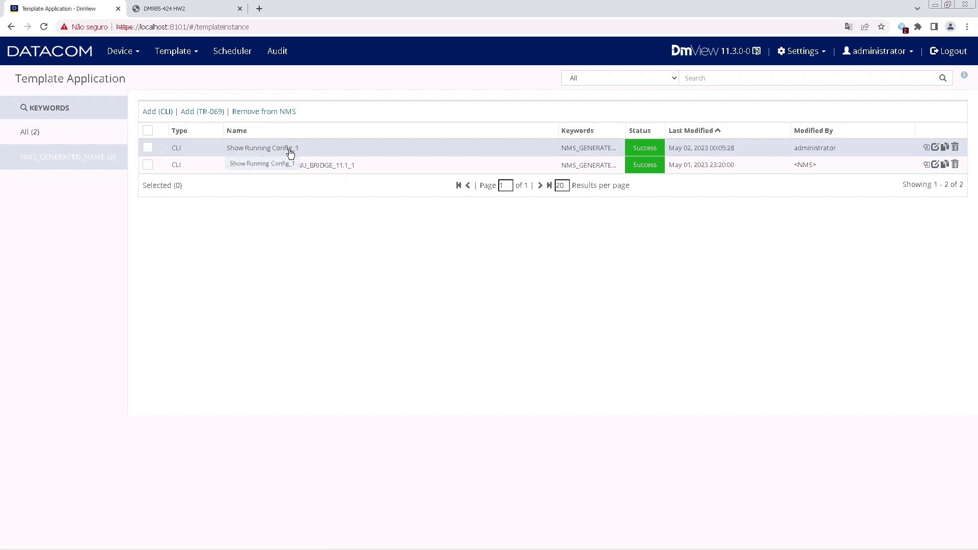
{"action": "left_click", "coordinate": [289, 152]}
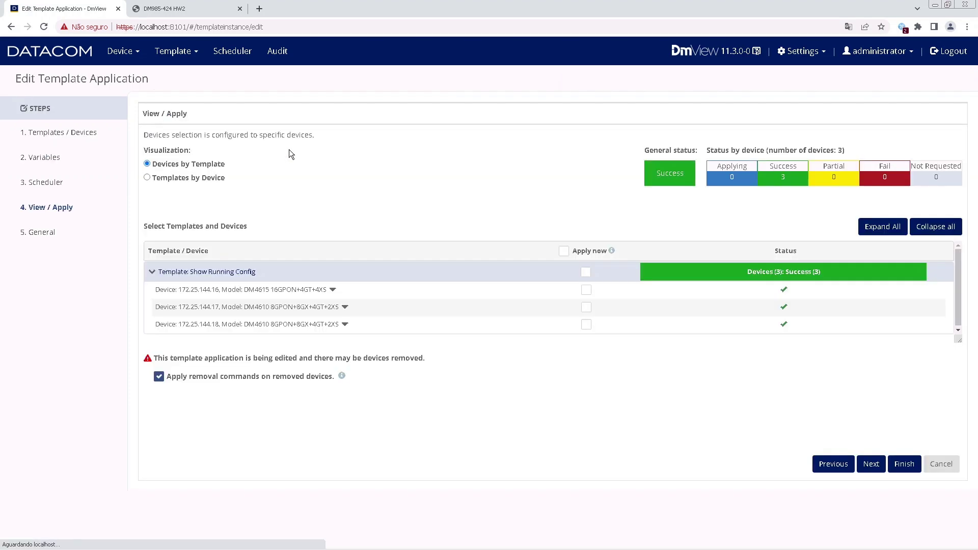
Schedule it once for 00:25 on 05/02/2023, save, and check the Scheduler list.
{"action": "left_click", "coordinate": [63, 187]}
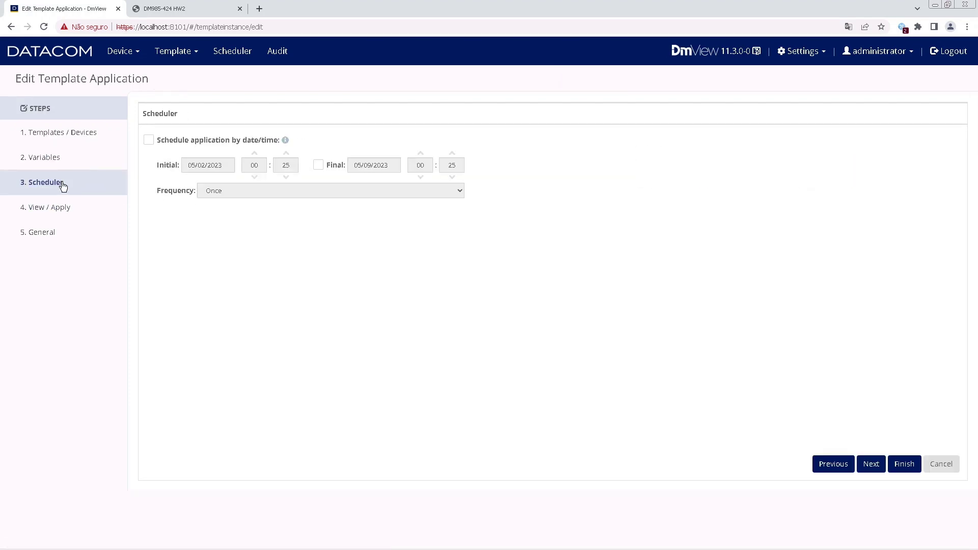
{"action": "left_click", "coordinate": [148, 141]}
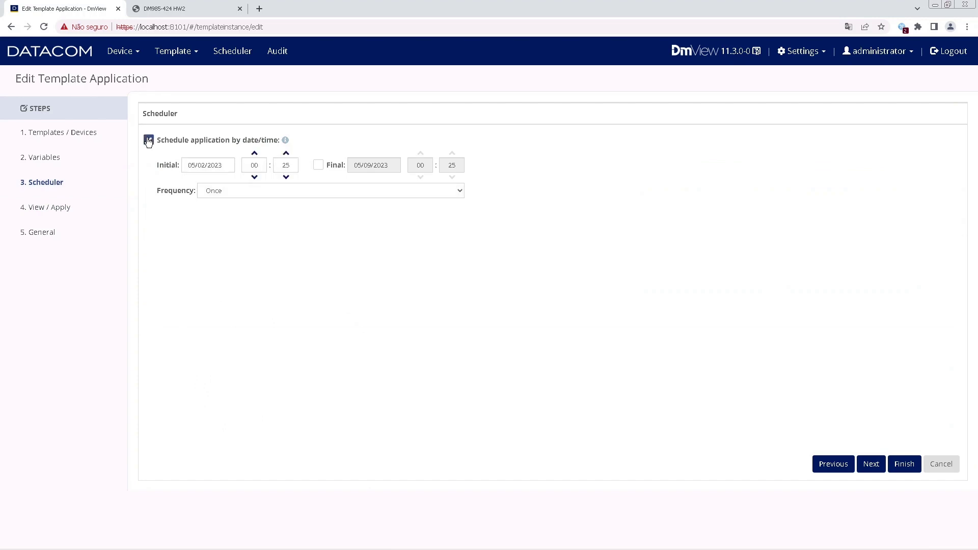
{"action": "left_click", "coordinate": [905, 464]}
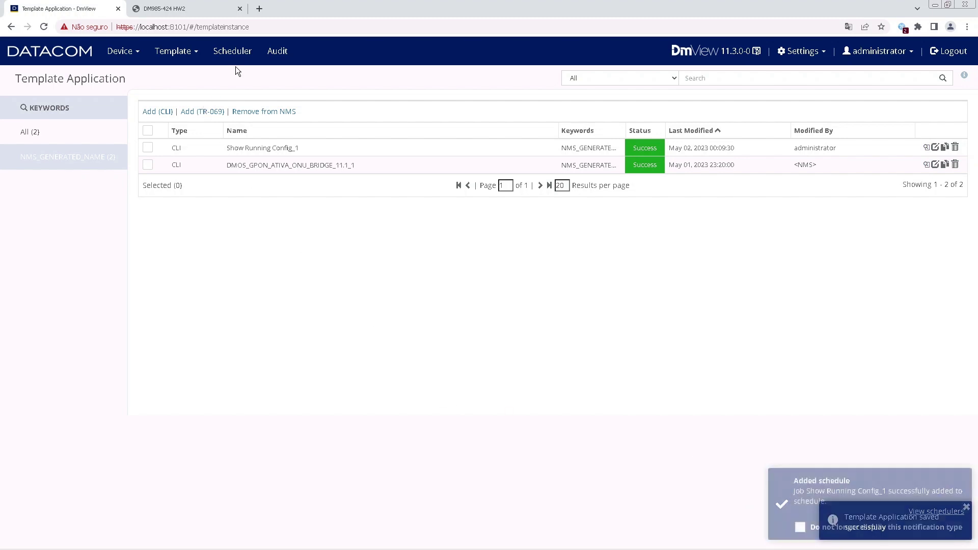
{"action": "left_click", "coordinate": [239, 54]}
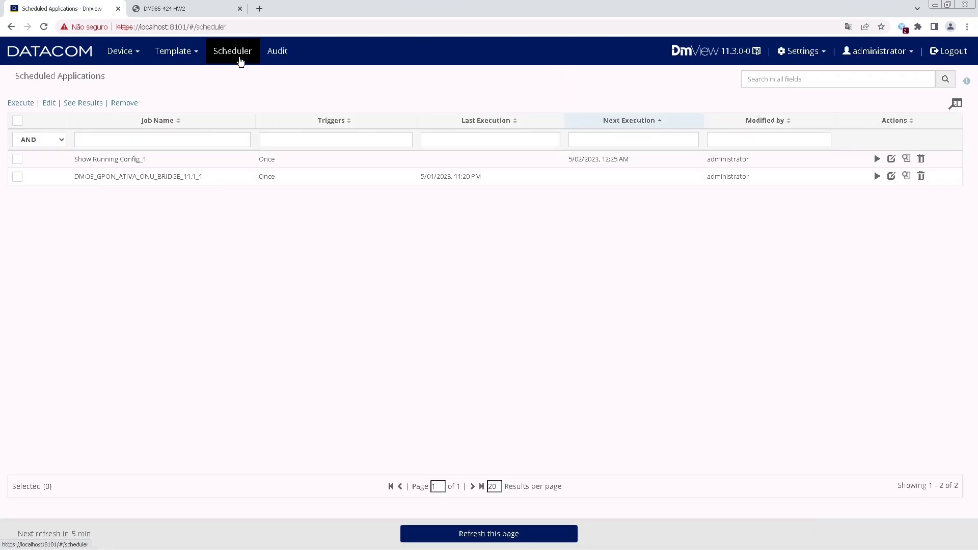
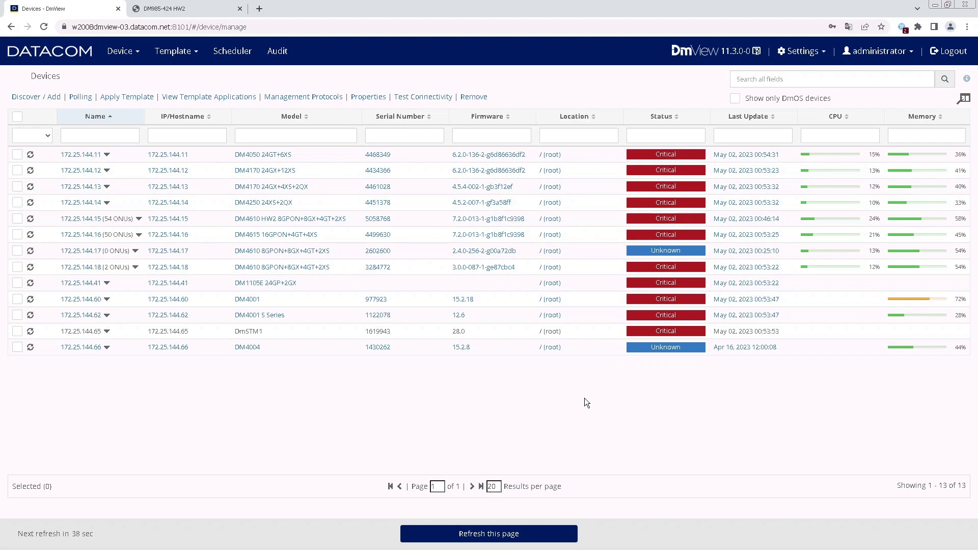
Open the TR-069 ACS settings page and unmask the CPE-to-ACS password, highlighting CPE and ACS.
{"action": "left_click", "coordinate": [808, 53]}
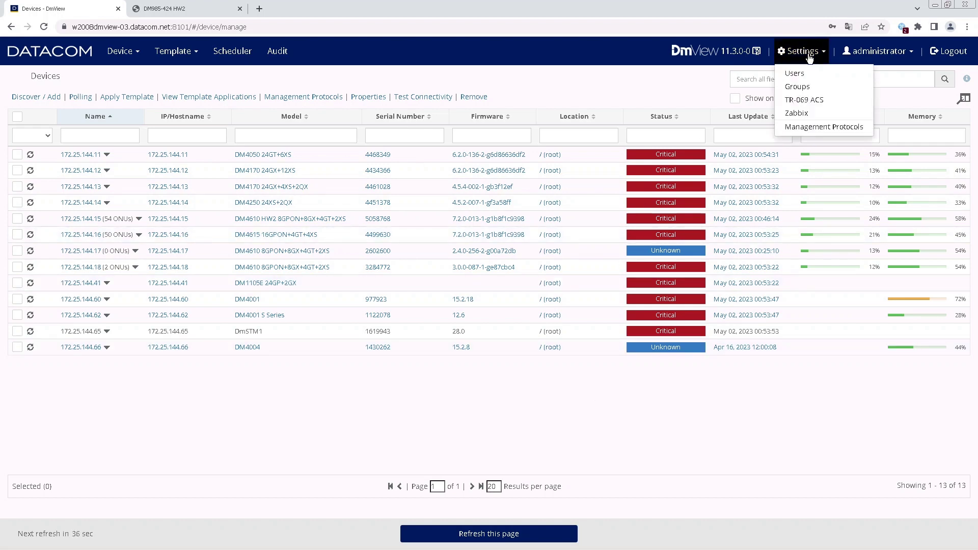
{"action": "left_click", "coordinate": [804, 101]}
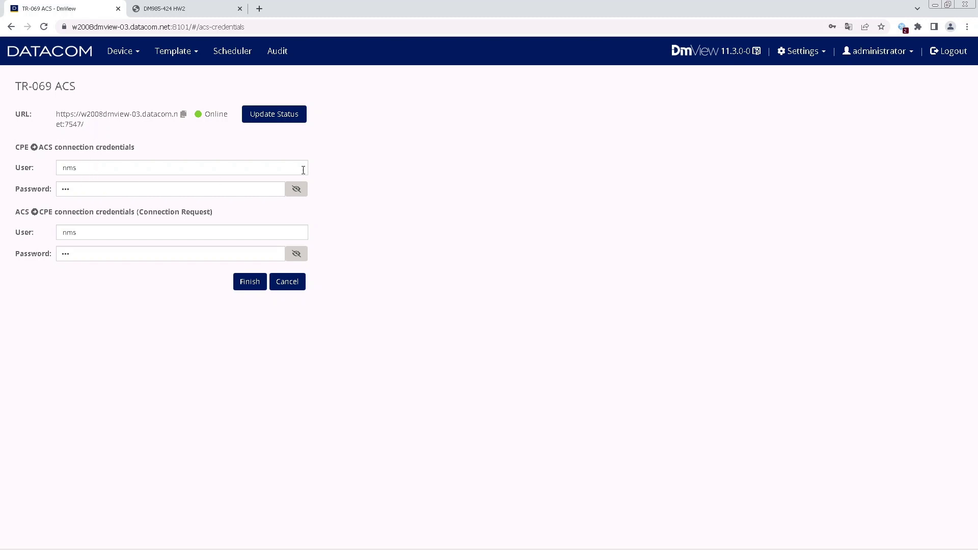
{"action": "left_click", "coordinate": [296, 189]}
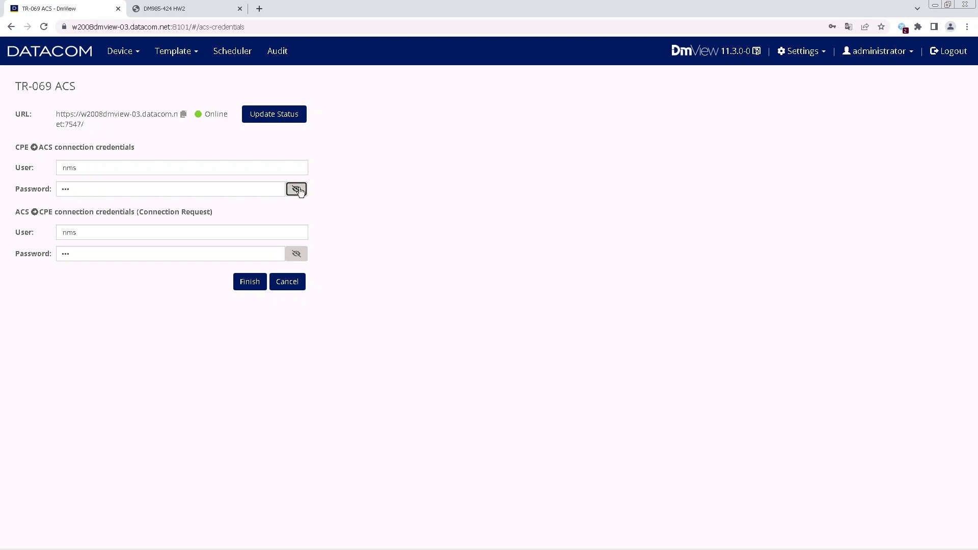
{"action": "double_click", "coordinate": [18, 147]}
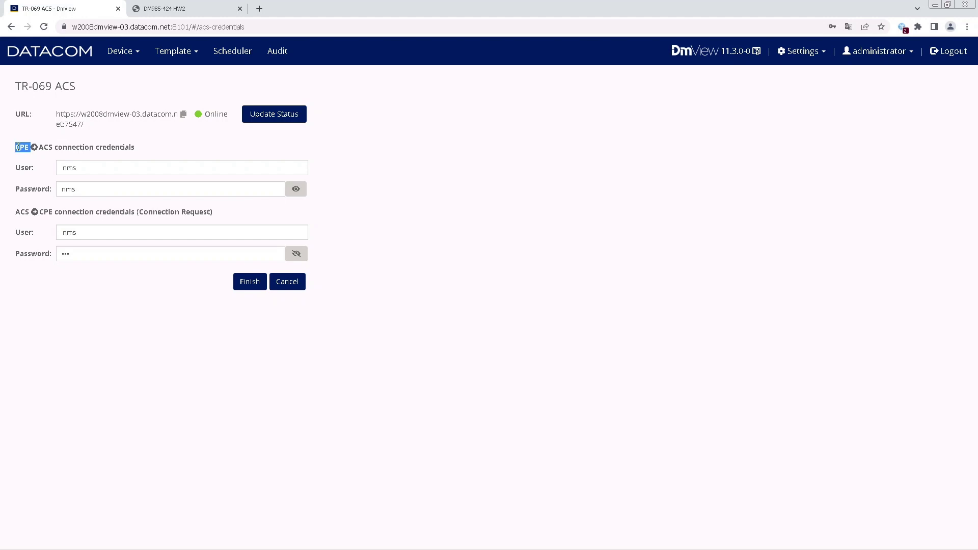
{"action": "double_click", "coordinate": [45, 147]}
Unmask the connection-request password and point out ACS and CPE in its heading.
{"action": "left_click", "coordinate": [298, 254]}
{"action": "double_click", "coordinate": [22, 211]}
{"action": "double_click", "coordinate": [45, 212]}
{"action": "left_click", "coordinate": [414, 229]}
Open Template > Template and view the WiFi_SSID_11.3 description of 2.4GHz and 5GHz SSID/key settings.
{"action": "left_click", "coordinate": [184, 62]}
{"action": "left_click", "coordinate": [178, 72]}
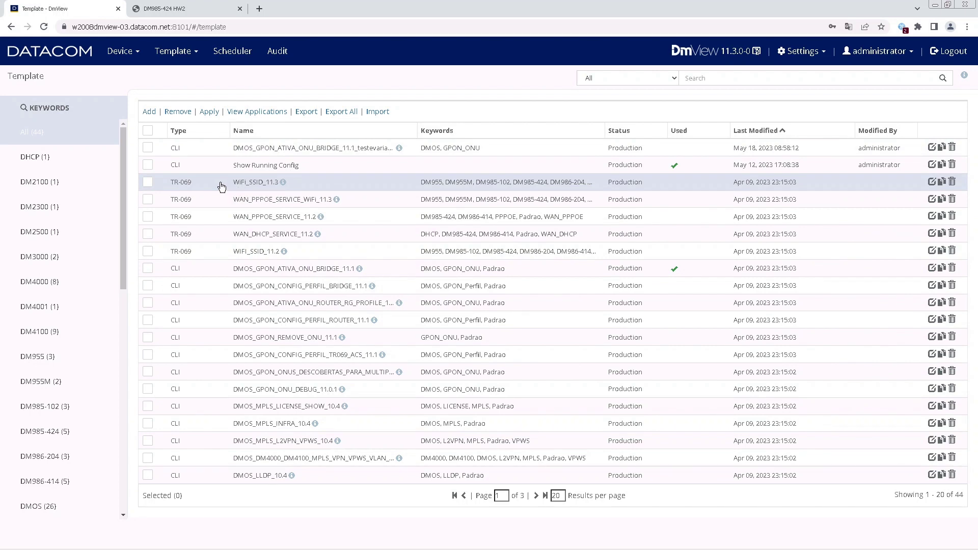
{"action": "mouse_move", "coordinate": [284, 188]}
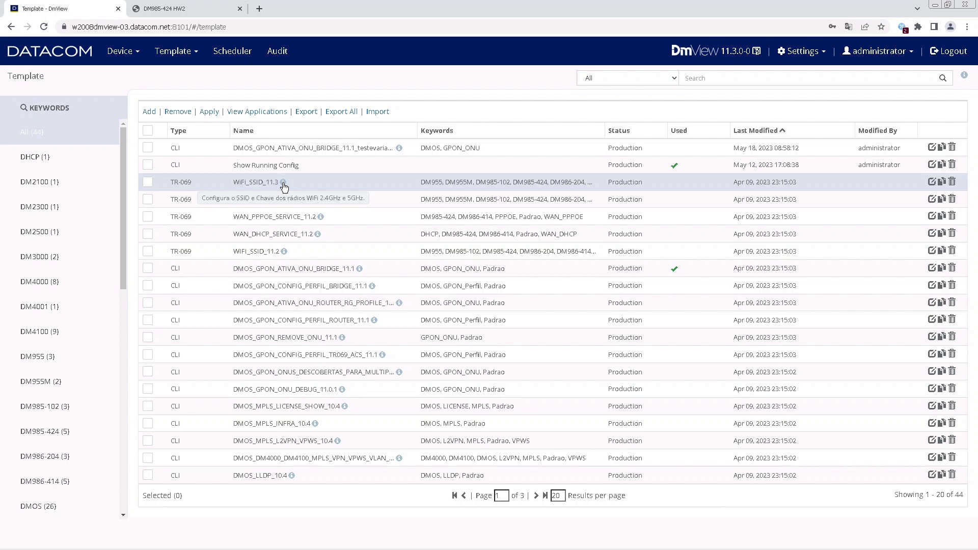
Inspect WiFi_SSID_11.3's six WiFi variables and apply script, then cancel the edit.
{"action": "left_click", "coordinate": [251, 184]}
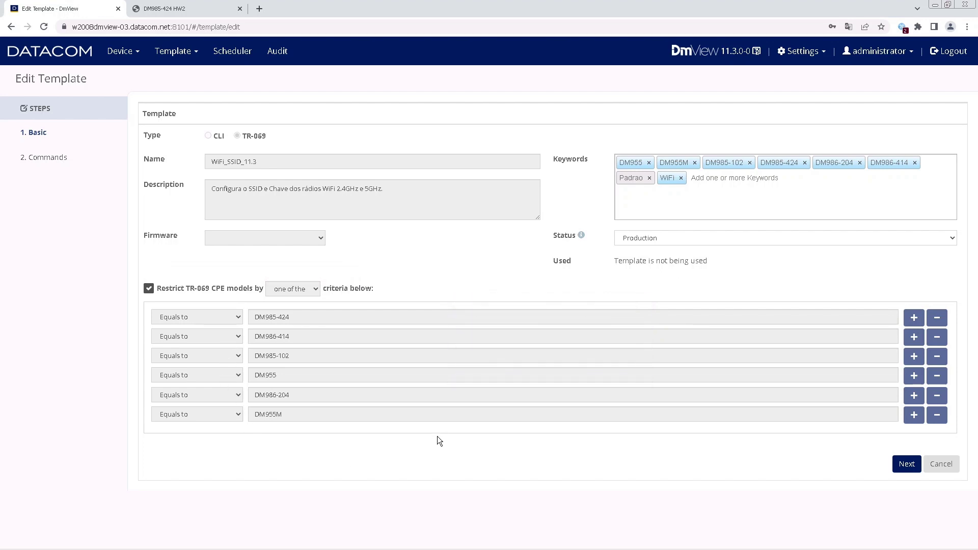
{"action": "left_click", "coordinate": [915, 464]}
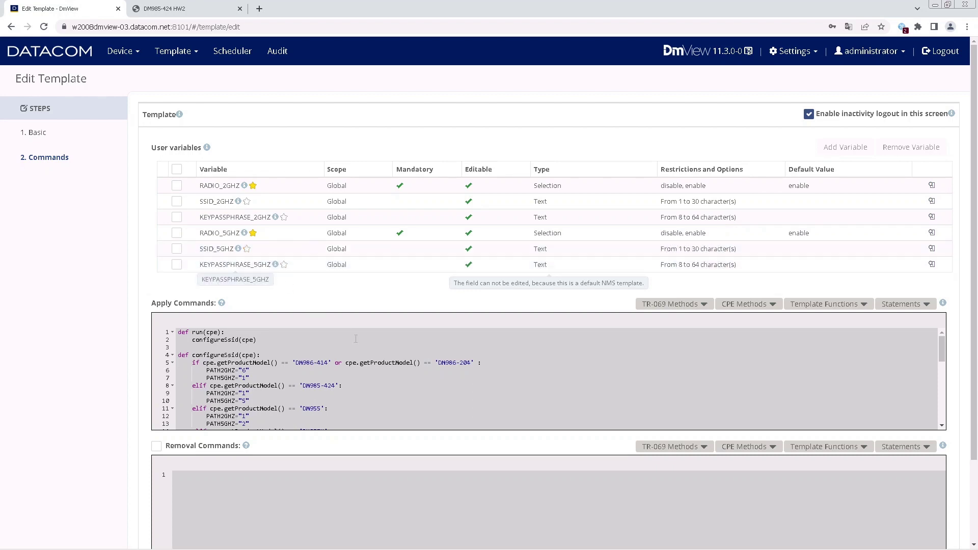
{"action": "mouse_move", "coordinate": [943, 344]}
{"action": "left_mouse_down"}
{"action": "mouse_move", "coordinate": [947, 420]}
{"action": "mouse_move", "coordinate": [943, 336]}
{"action": "left_mouse_up"}
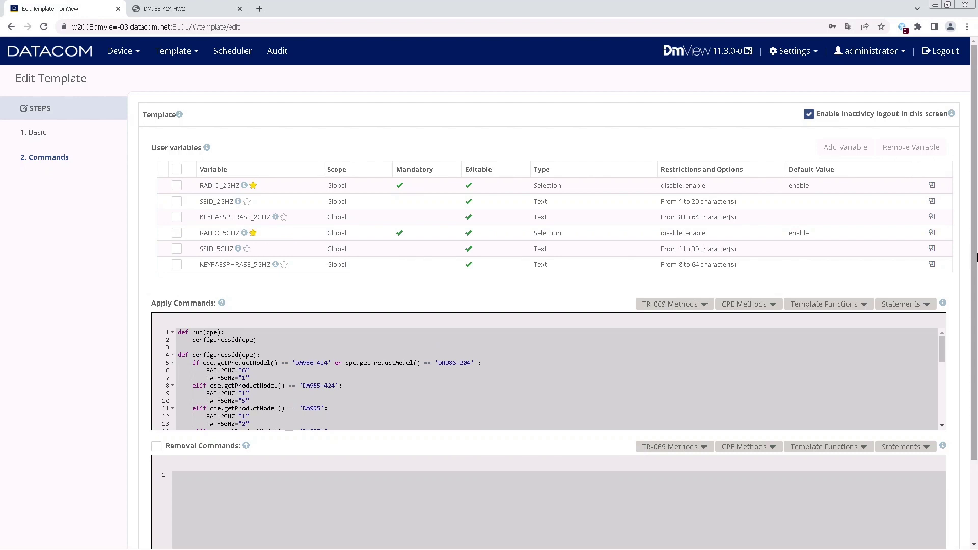
{"action": "scroll", "coordinate": [549, 306], "scroll_direction": "down", "scroll_amount": 2}
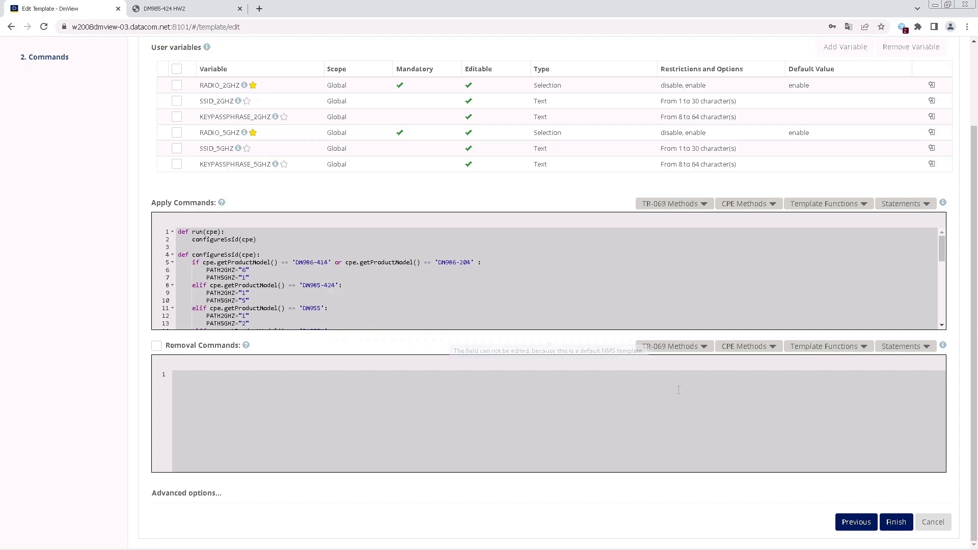
{"action": "left_click", "coordinate": [932, 522]}
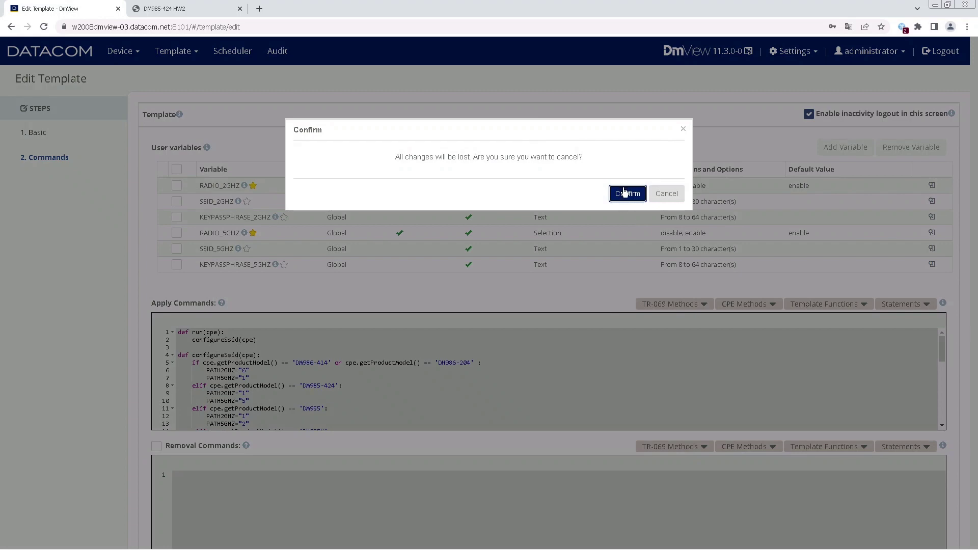
Discard the edit, select WiFi_SSID_11.3 and start a new template application.
{"action": "left_click", "coordinate": [626, 193]}
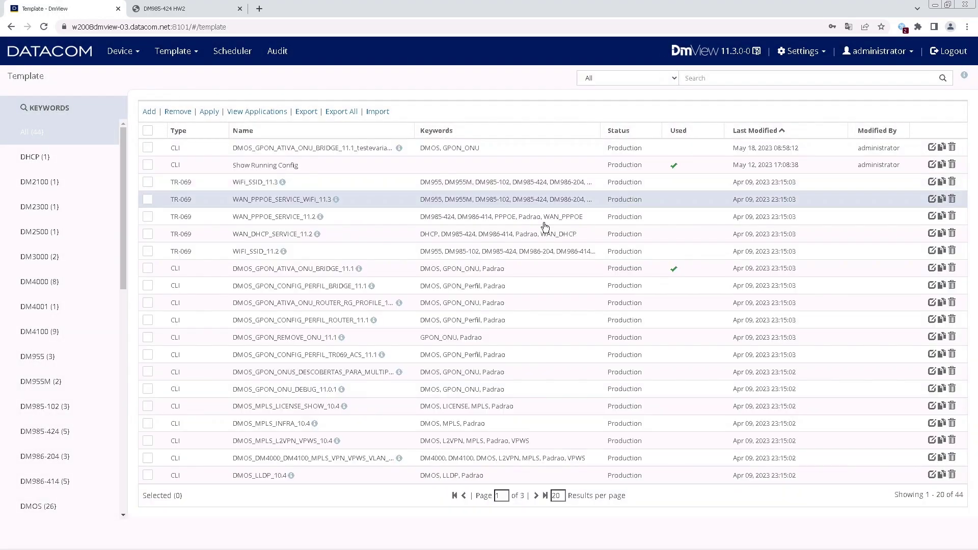
{"action": "left_click", "coordinate": [147, 185]}
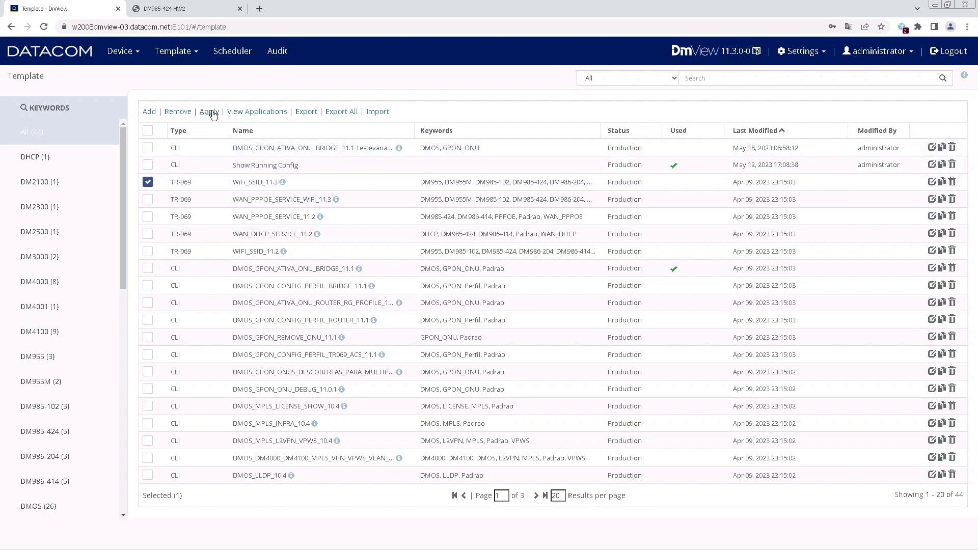
{"action": "left_click", "coordinate": [209, 111]}
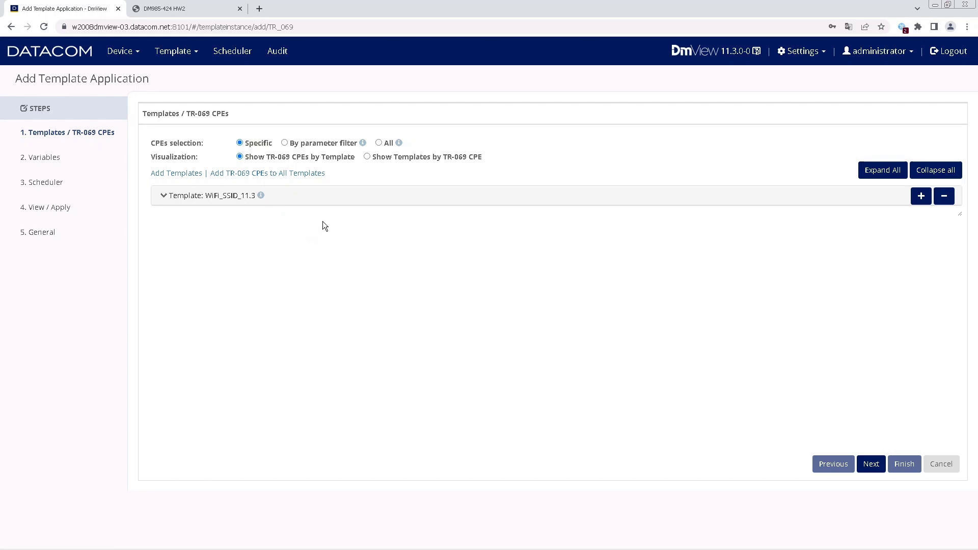
Target CPEs by parameter filter: Product Class Equals to DM985-424.
{"action": "left_click", "coordinate": [285, 143]}
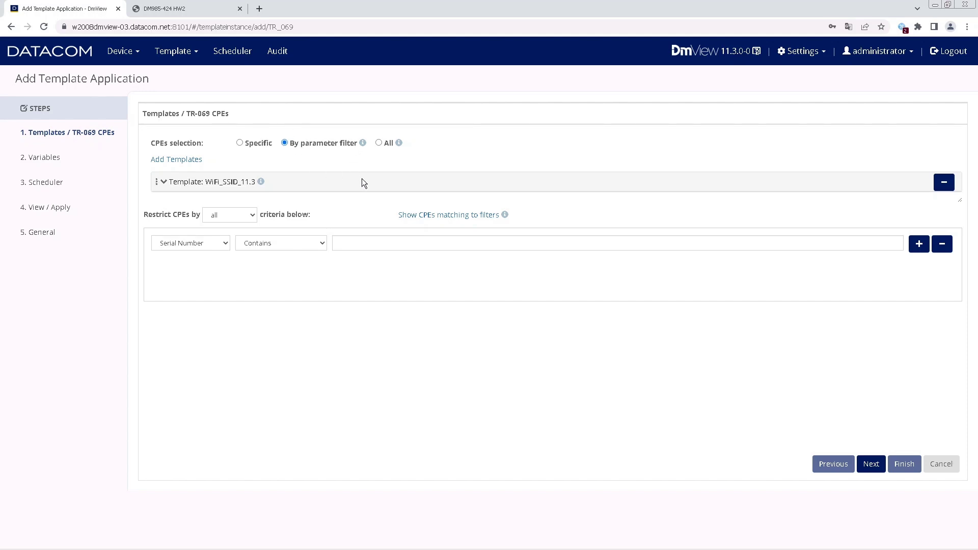
{"action": "left_click", "coordinate": [217, 245]}
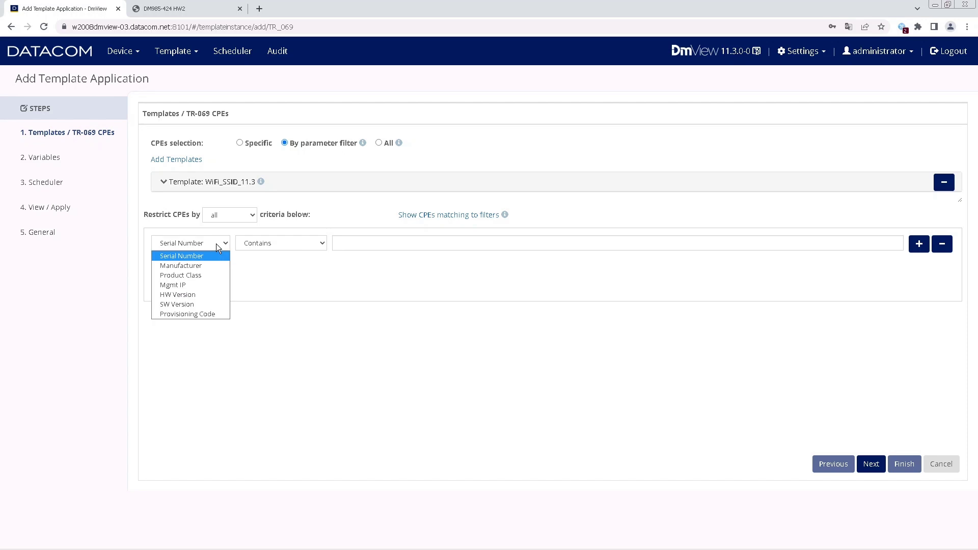
{"action": "left_click", "coordinate": [209, 276]}
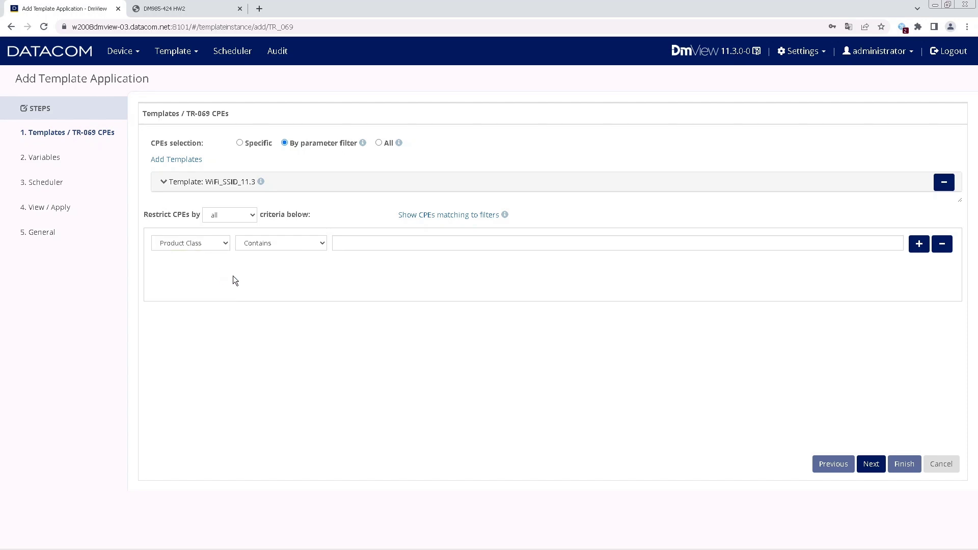
{"action": "left_click", "coordinate": [292, 244]}
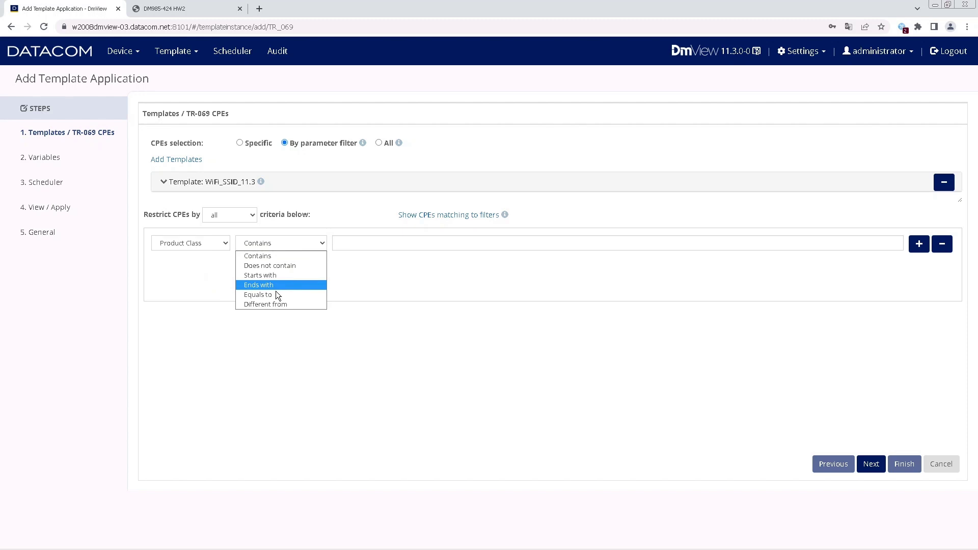
{"action": "left_click", "coordinate": [268, 257]}
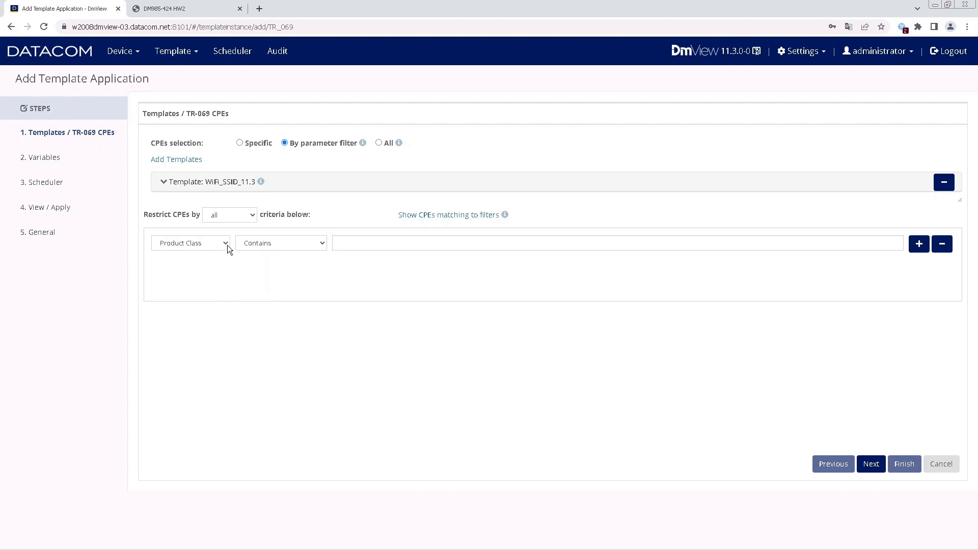
{"action": "left_click", "coordinate": [289, 246]}
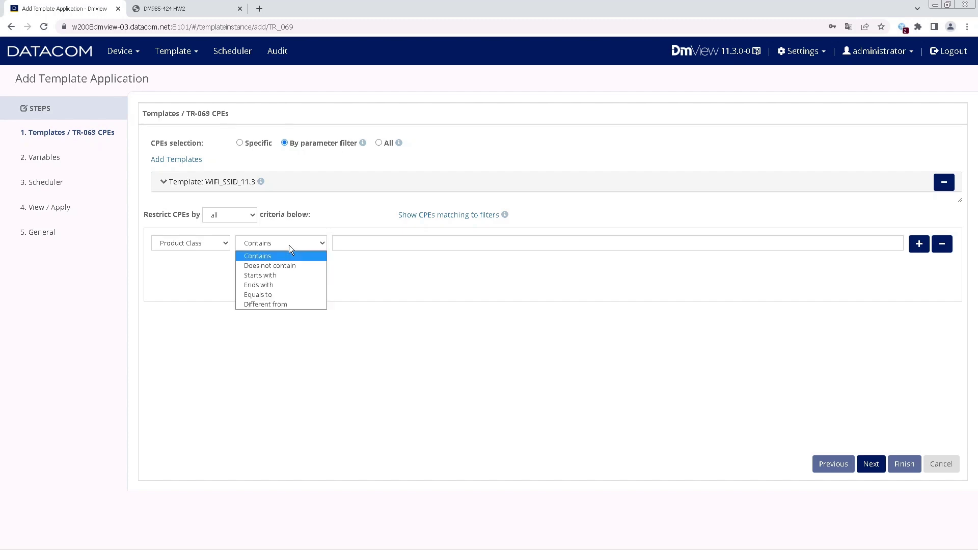
{"action": "left_click", "coordinate": [268, 294]}
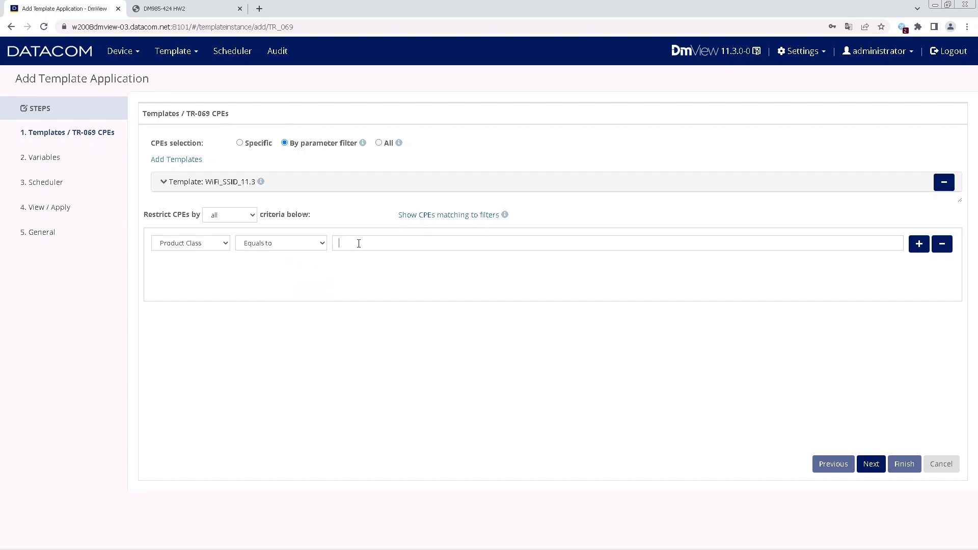
{"action": "left_click", "coordinate": [358, 244]}
{"action": "type", "text": "DM985-424"}
Set SSID_2GHZ to datacomssid2g and enter the 2.4GHz Wi-Fi passphrase.
{"action": "left_click", "coordinate": [875, 472]}
{"action": "left_click", "coordinate": [875, 471]}
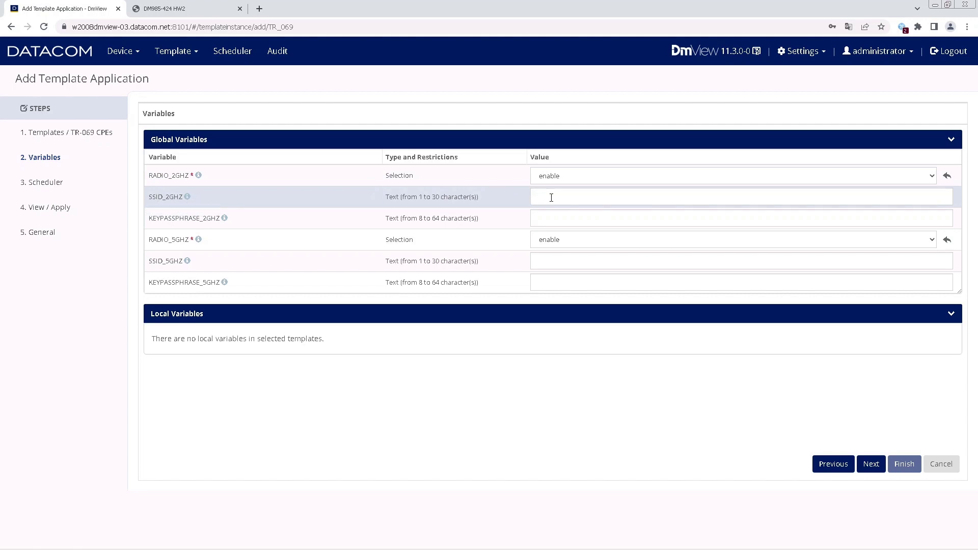
{"action": "type", "text": "datacom"}
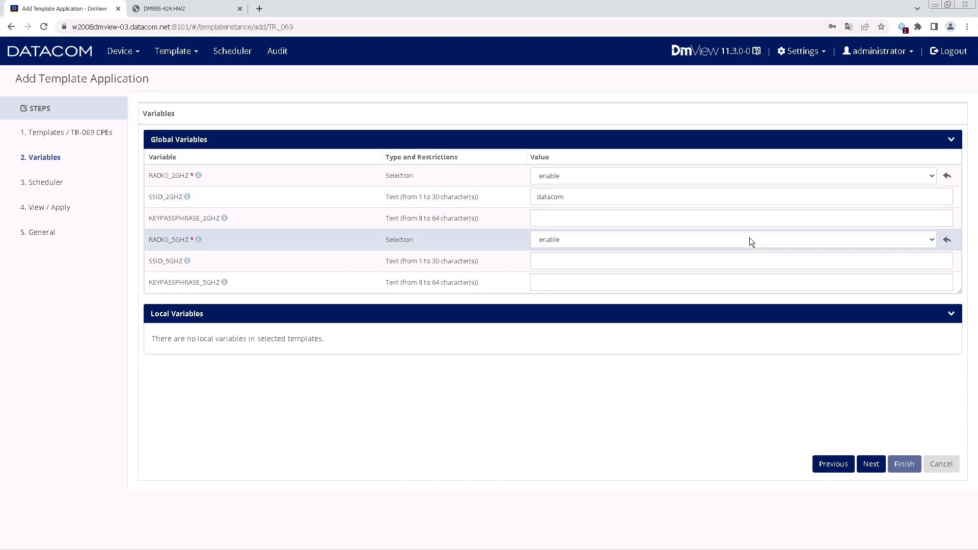
{"action": "type", "text": "ssid2g"}
{"action": "left_click", "coordinate": [569, 218]}
{"action": "type", "text": "data"}
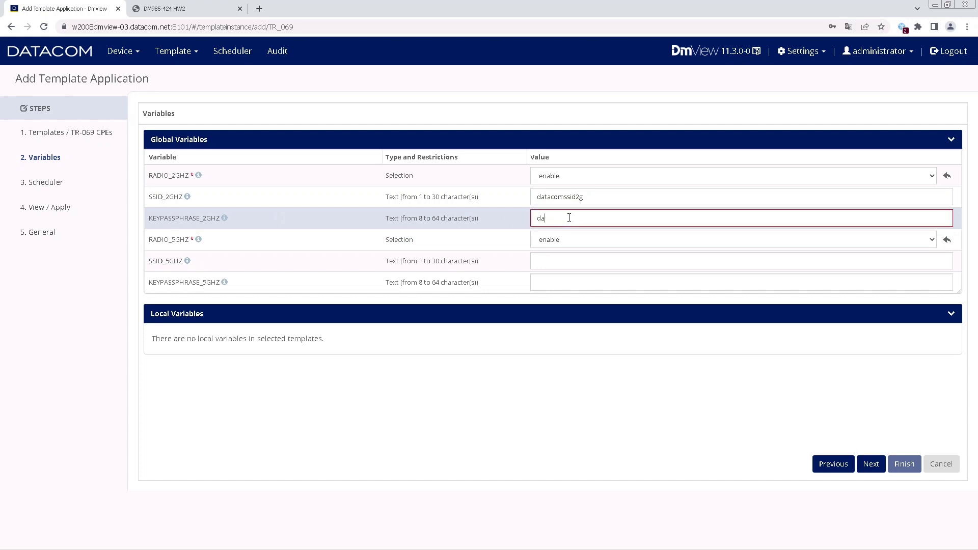
{"action": "type", "text": "cp,123"}
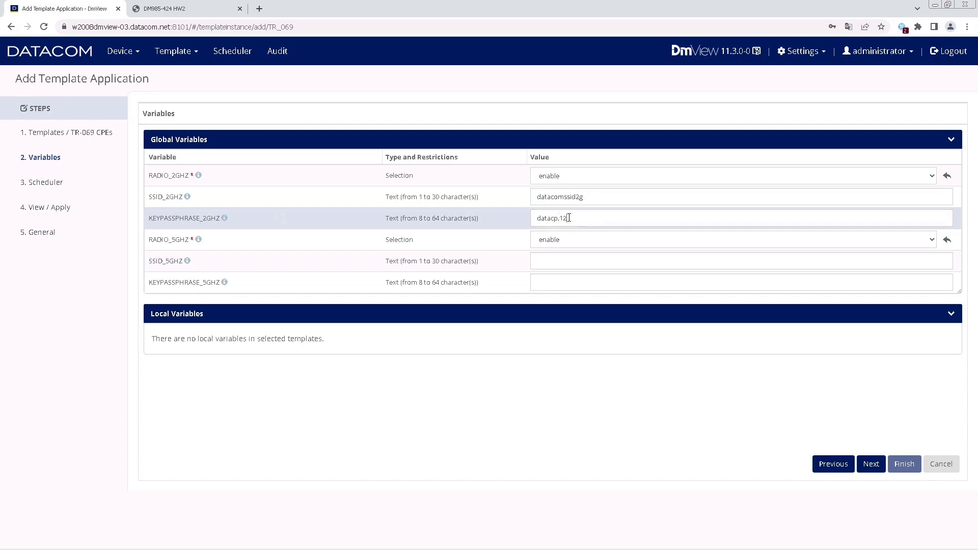
{"action": "key", "text": "BackSpace"}
{"action": "key", "text": "BackSpace"}
{"action": "key", "text": "BackSpace"}
{"action": "key", "text": "BackSpace"}
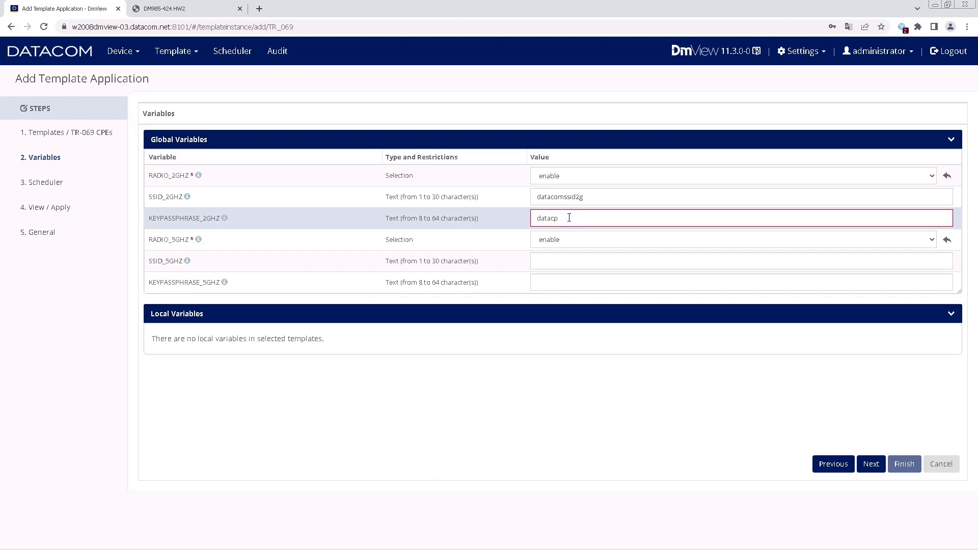
{"action": "key", "text": "BackSpace"}
{"action": "type", "text": "om123"}
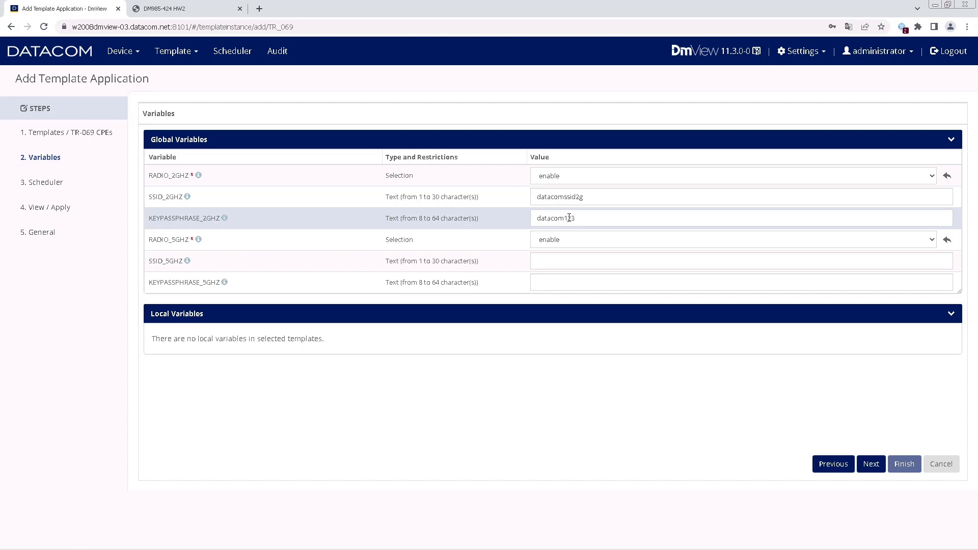
{"action": "key", "text": "Home"}
{"action": "type", "text": "2g"}
Set SSID_5GHZ to datacomssid5g and enter the 5GHz Wi-Fi passphrase.
{"action": "left_click", "coordinate": [571, 341]}
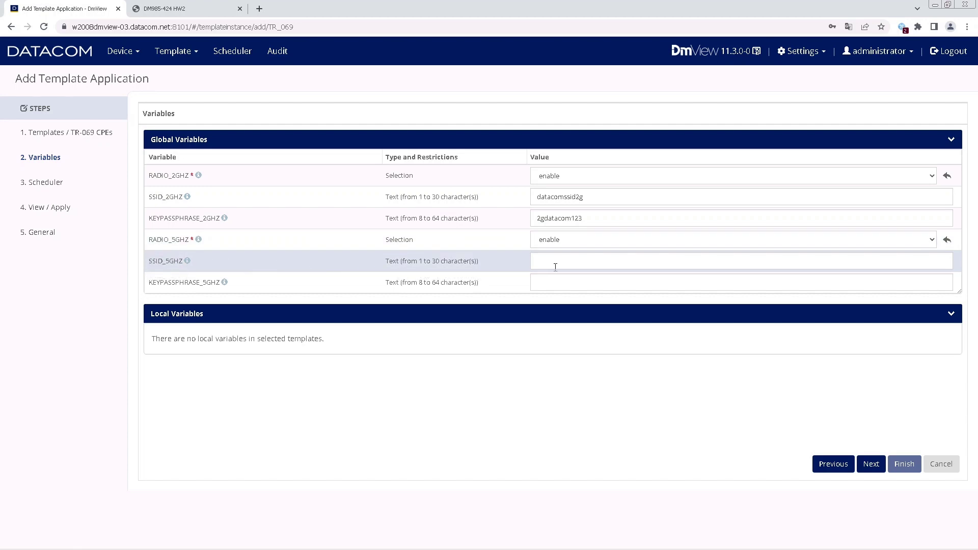
{"action": "type", "text": "datacomssid"}
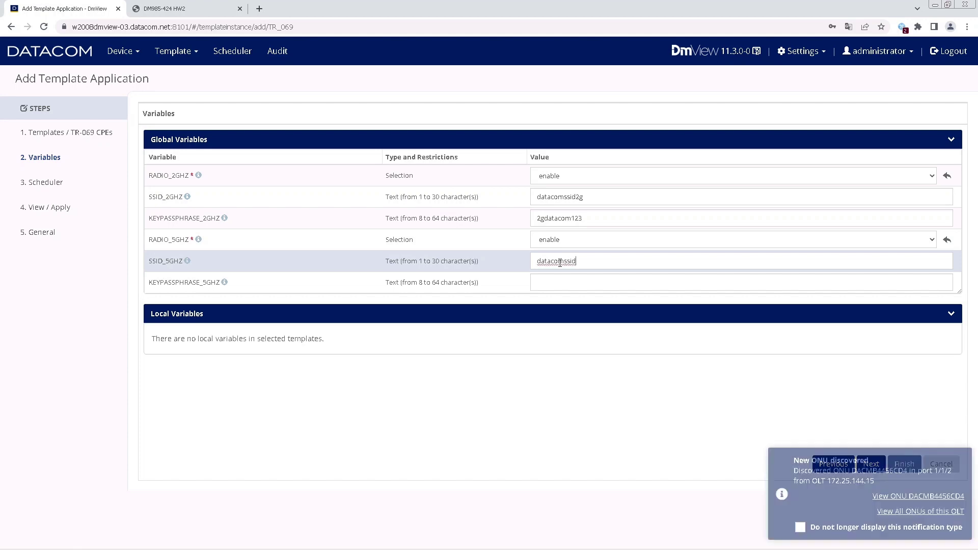
{"action": "type", "text": "5g"}
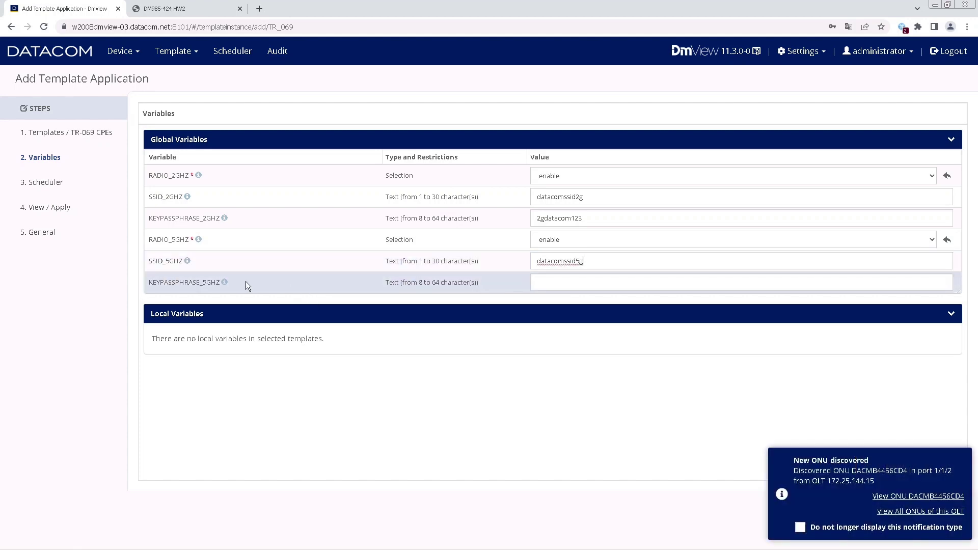
{"action": "left_click", "coordinate": [548, 278]}
{"action": "type", "text": "5g"}
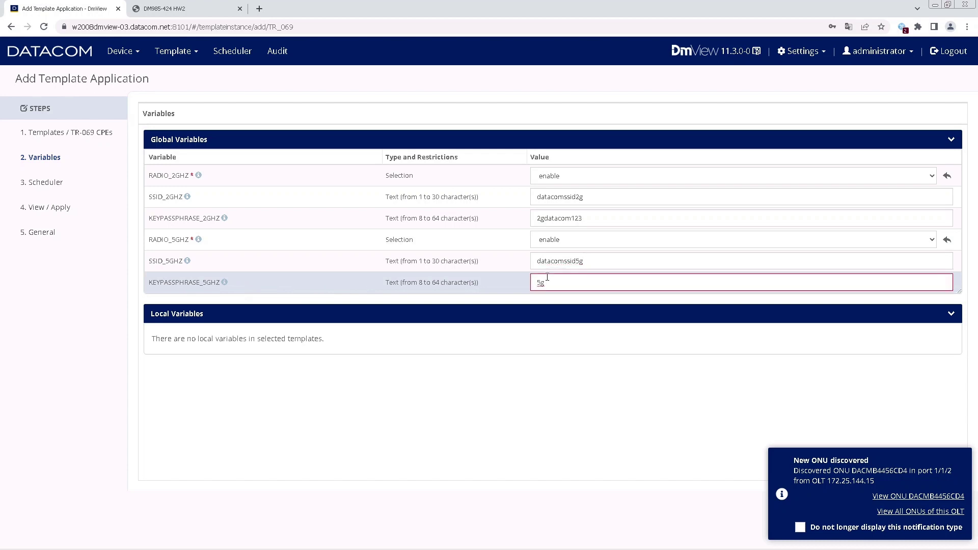
{"action": "type", "text": "datacom123"}
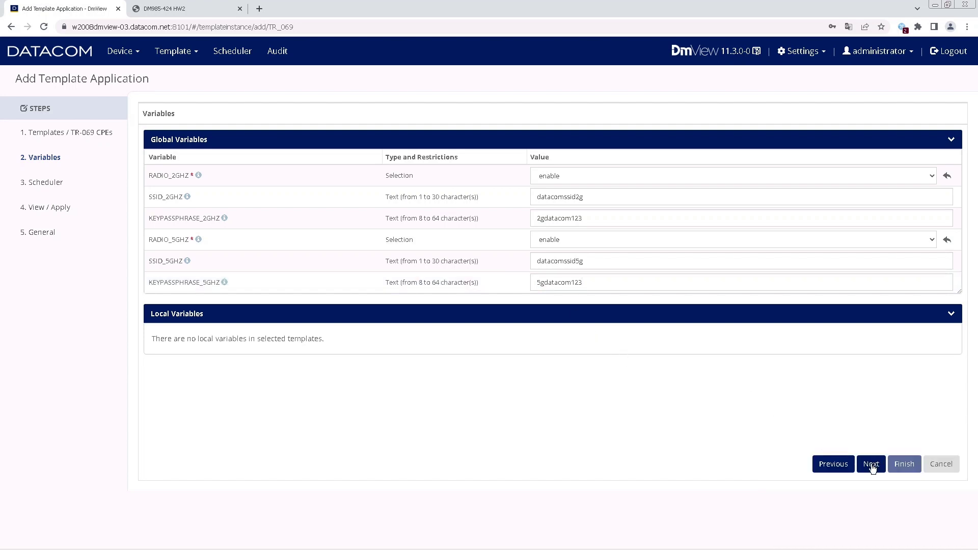
In the Scheduler step, schedule the application from the TR-069 0 BOOTSTRAP event.
{"action": "left_click", "coordinate": [871, 464]}
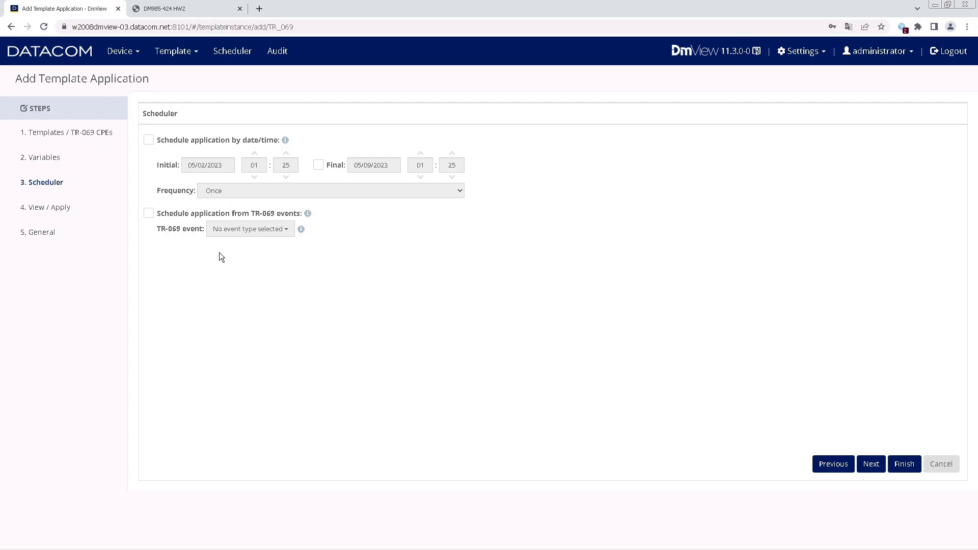
{"action": "left_click", "coordinate": [150, 214]}
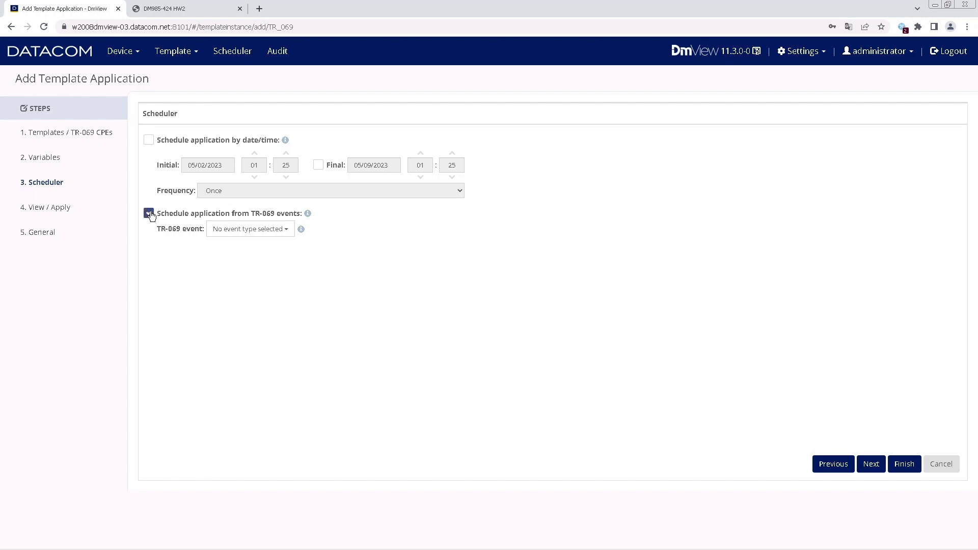
{"action": "left_click", "coordinate": [250, 230]}
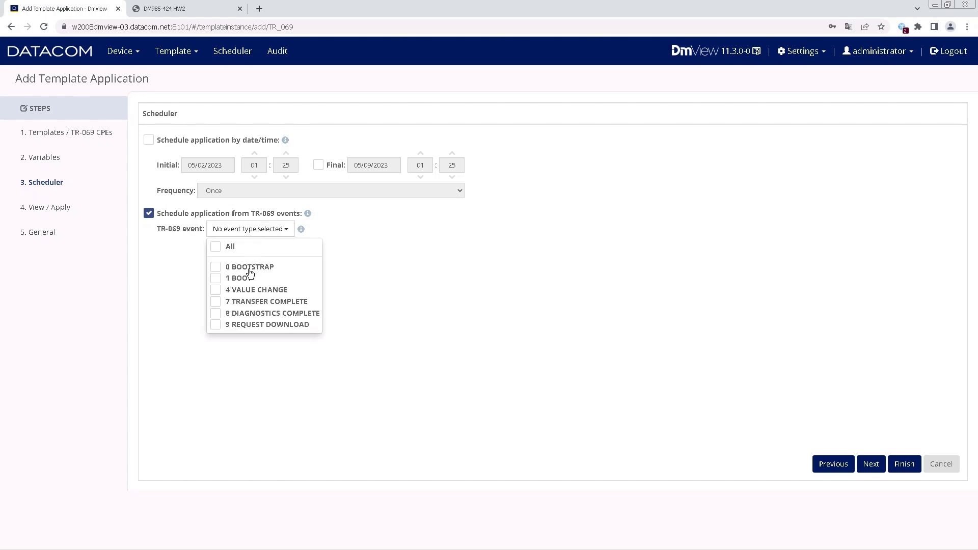
{"action": "left_click", "coordinate": [216, 268]}
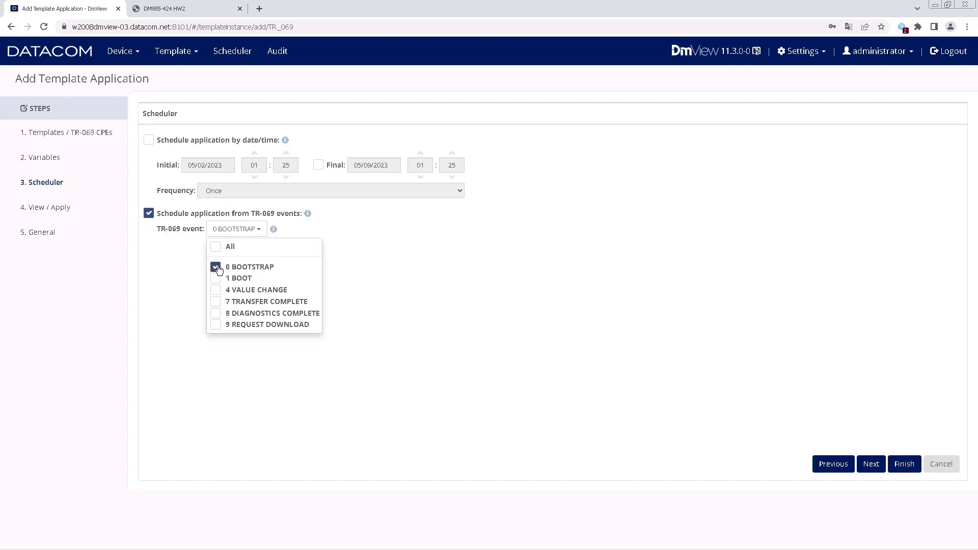
{"action": "left_click", "coordinate": [396, 280]}
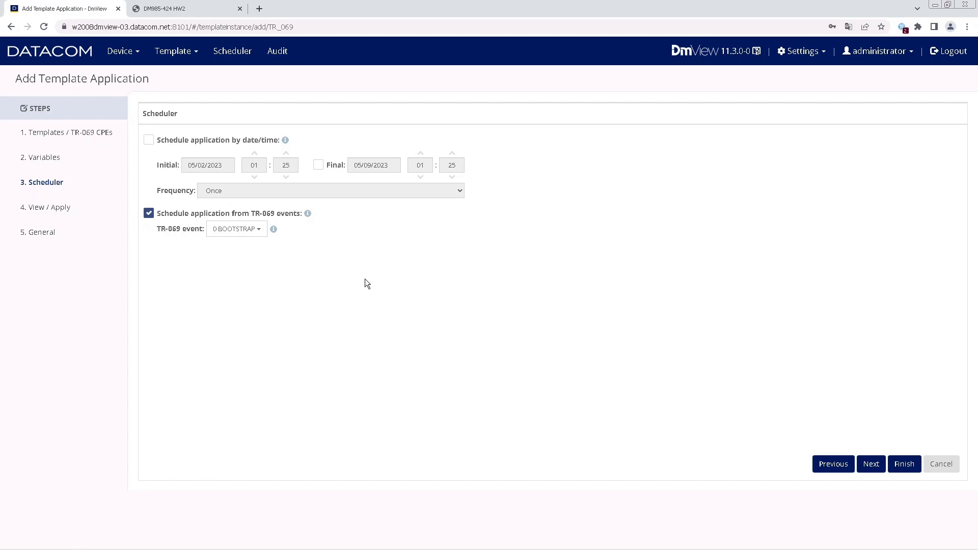
{"action": "left_click", "coordinate": [61, 137]}
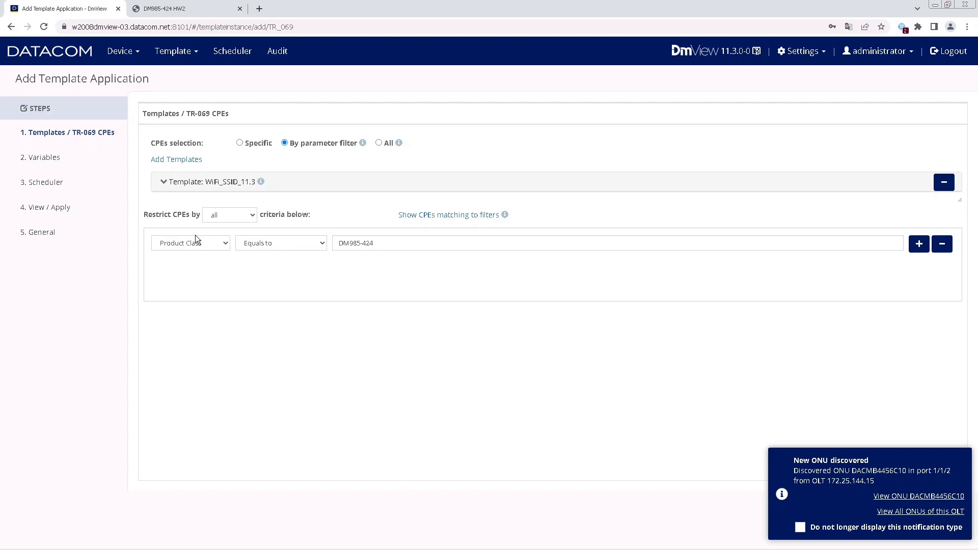
{"action": "left_click", "coordinate": [53, 162]}
{"action": "left_click", "coordinate": [62, 185]}
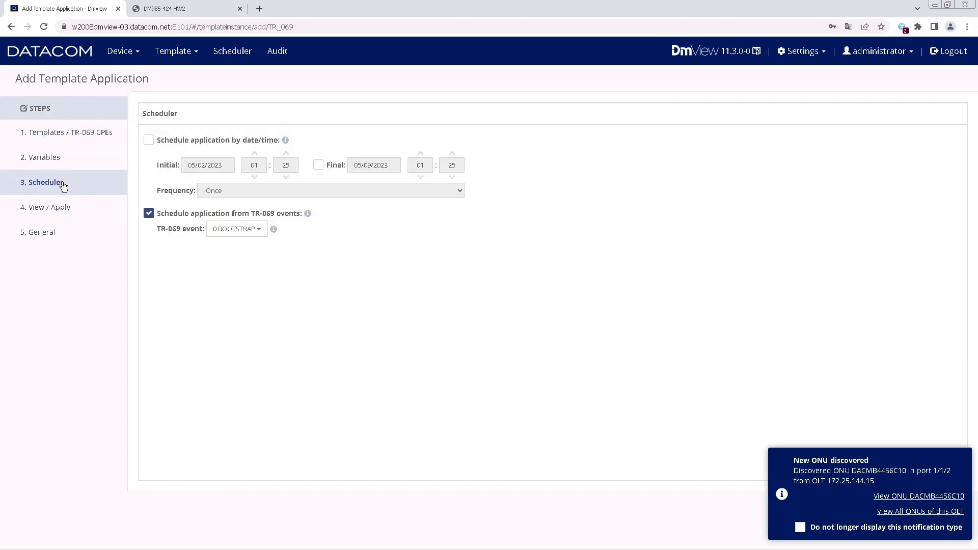
{"action": "left_click", "coordinate": [84, 135]}
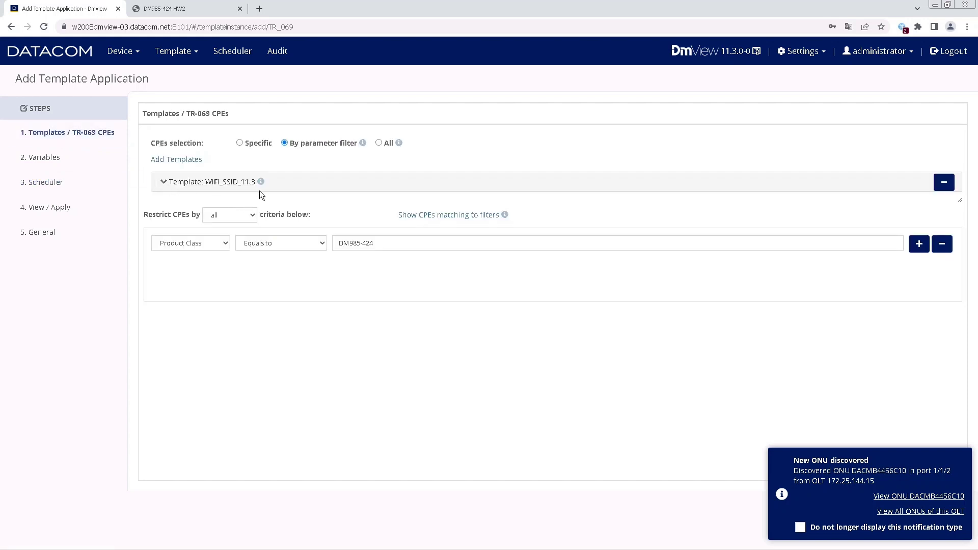
{"action": "left_click", "coordinate": [52, 161]}
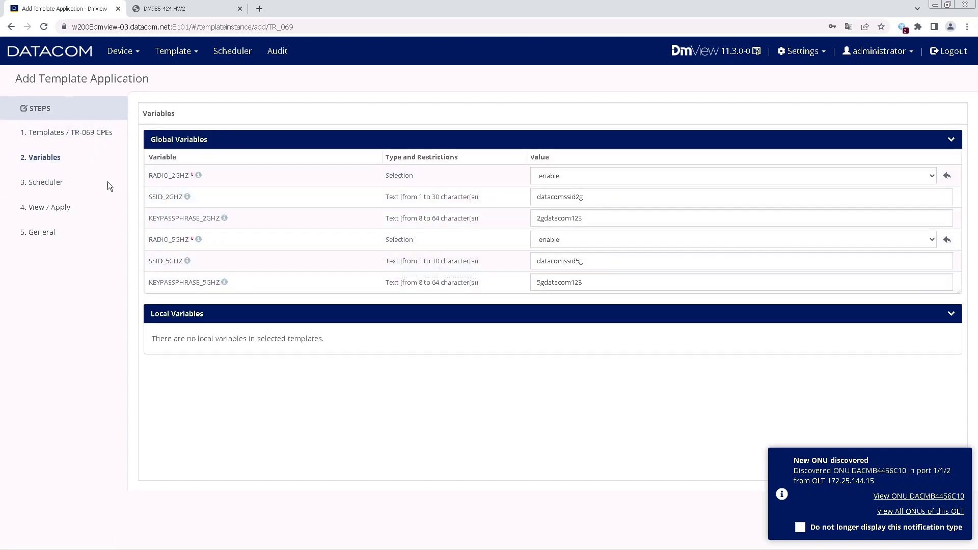
{"action": "left_click", "coordinate": [57, 184]}
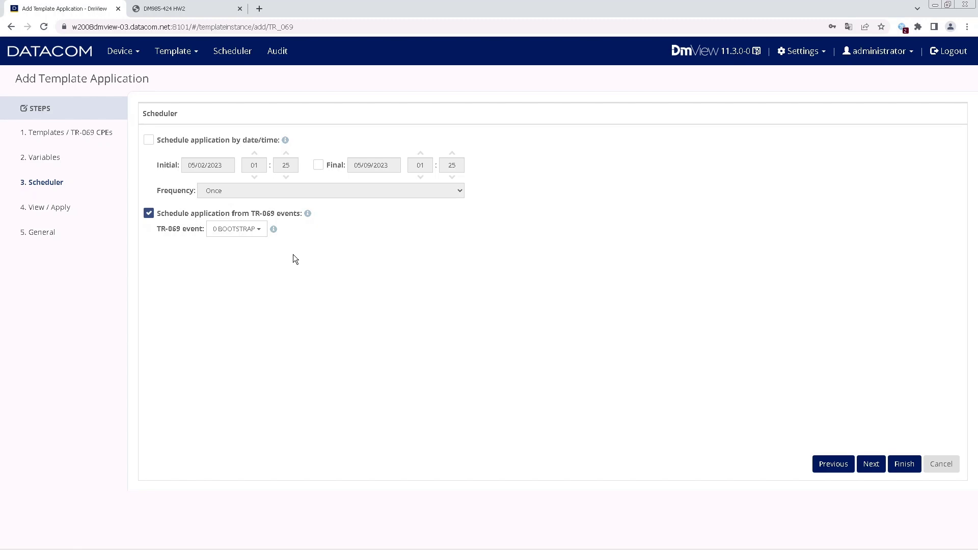
Reach the View / Apply summary and list the CPEs matching Product Class DM985-424.
{"action": "left_click", "coordinate": [869, 463]}
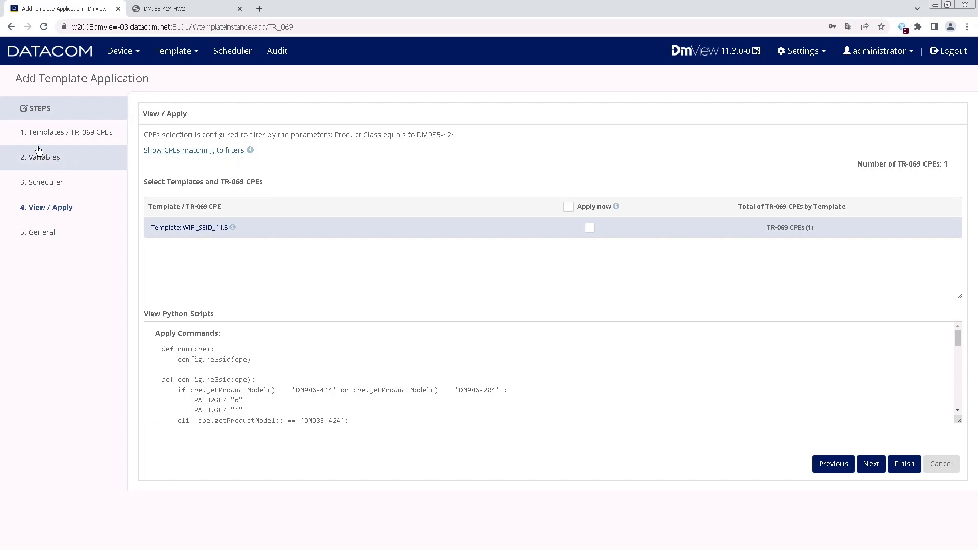
{"action": "left_click", "coordinate": [218, 151]}
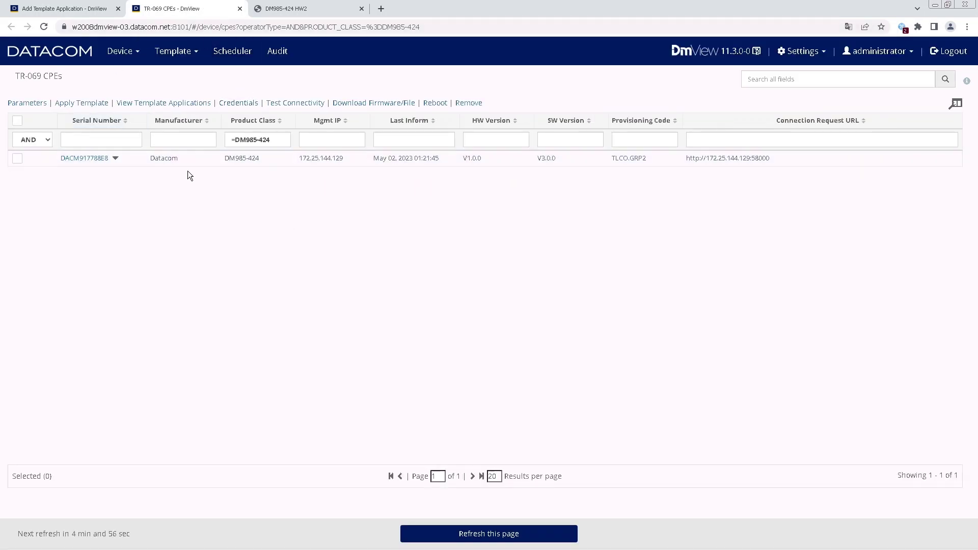
Note the =DM985-424 filter, then close the matching CPEs tab to return to View / Apply.
{"action": "left_click_drag", "start_coordinate": [272, 140], "coordinate": [225, 141]}
{"action": "left_click", "coordinate": [316, 334]}
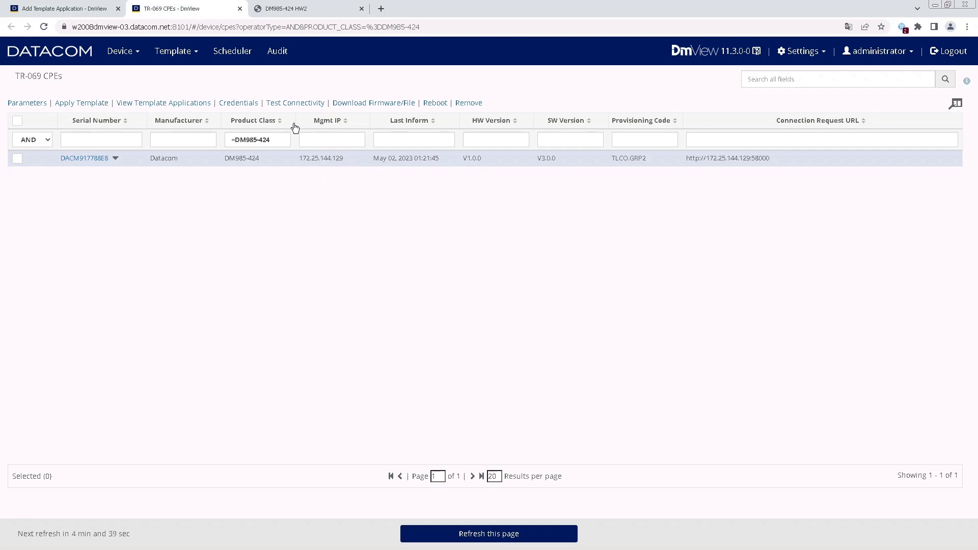
{"action": "middle_click", "coordinate": [201, 9]}
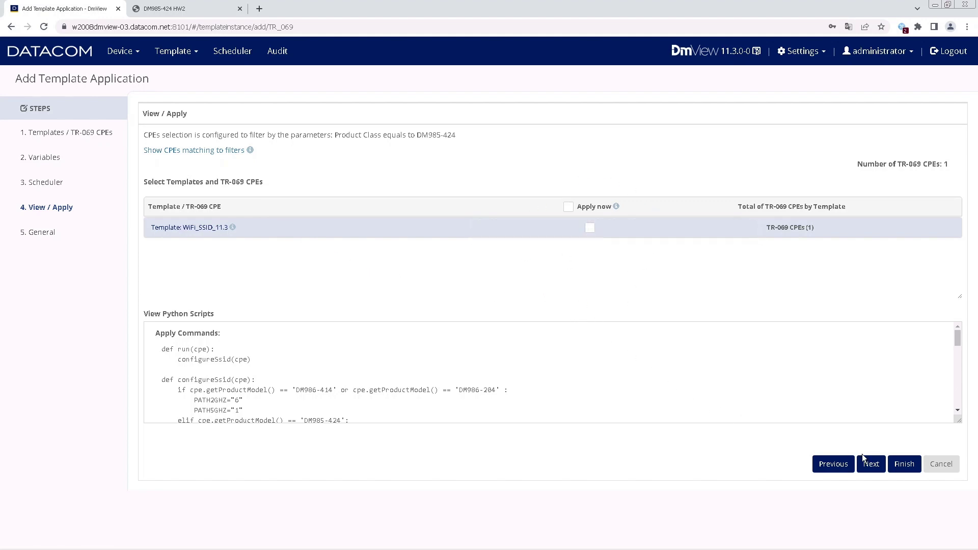
Finish and confirm saving WiFi_SSID_11.3_1 without applying it now.
{"action": "left_click", "coordinate": [899, 468]}
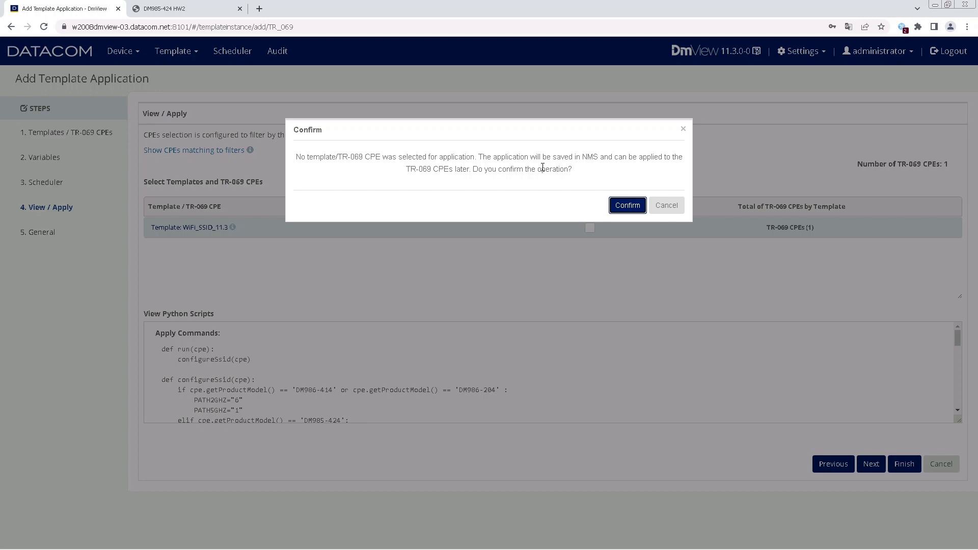
{"action": "left_click", "coordinate": [623, 207]}
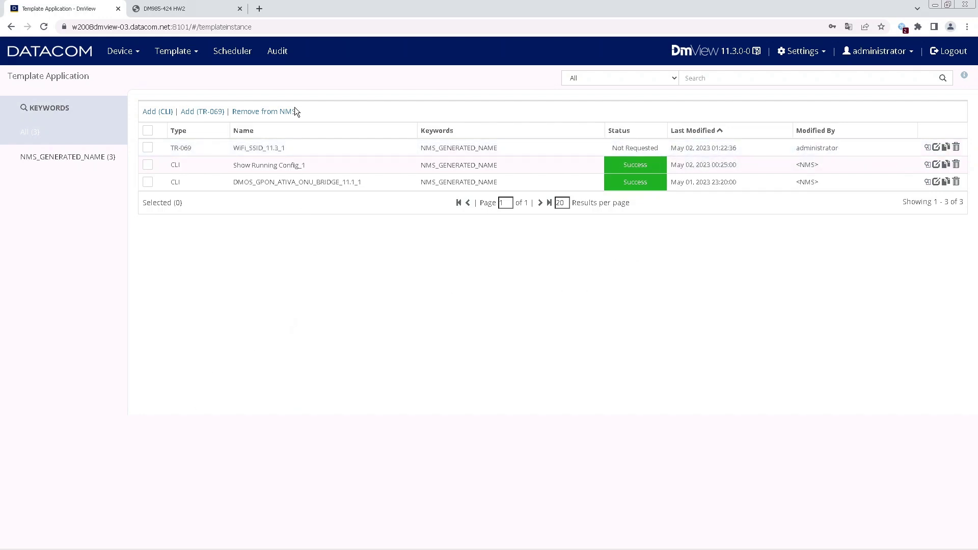
Open DmView's Scheduler to list WiFi_SSID_11.3_1, triggered by TR-069 Event 0 BOOTSTRAP.
{"action": "left_click", "coordinate": [238, 56]}
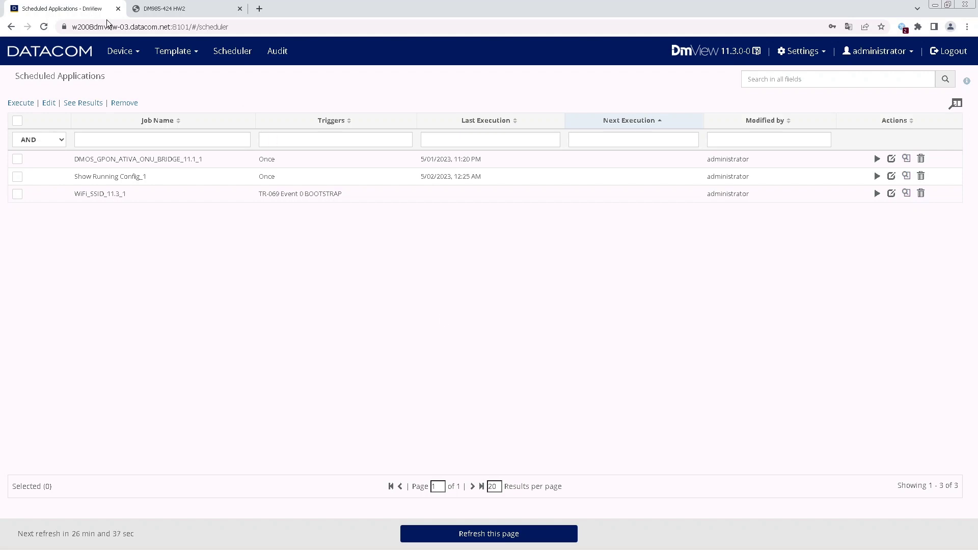
Log in to the DM985-424 router web GUI with the router's username and password.
{"action": "left_click", "coordinate": [188, 10]}
{"action": "double_click", "coordinate": [469, 176]}
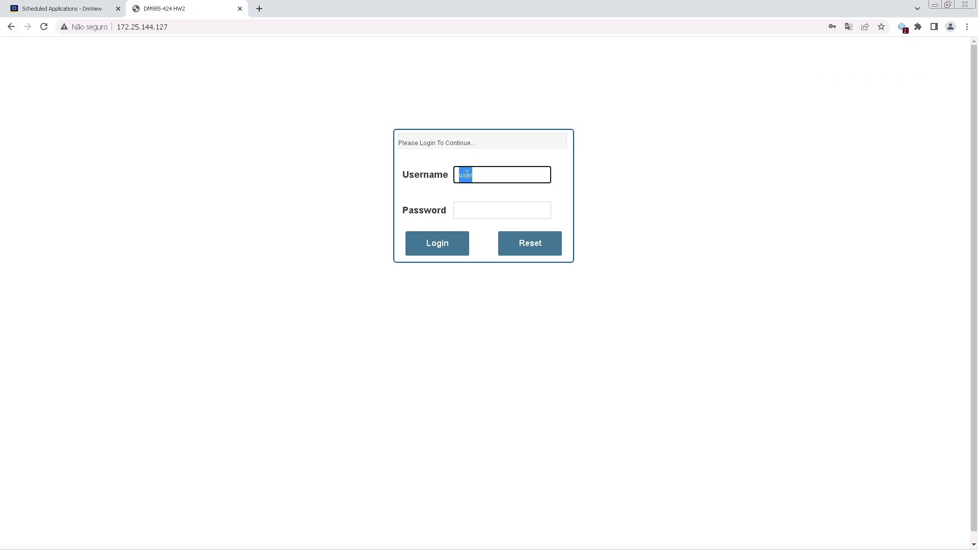
{"action": "type", "text": "support"}
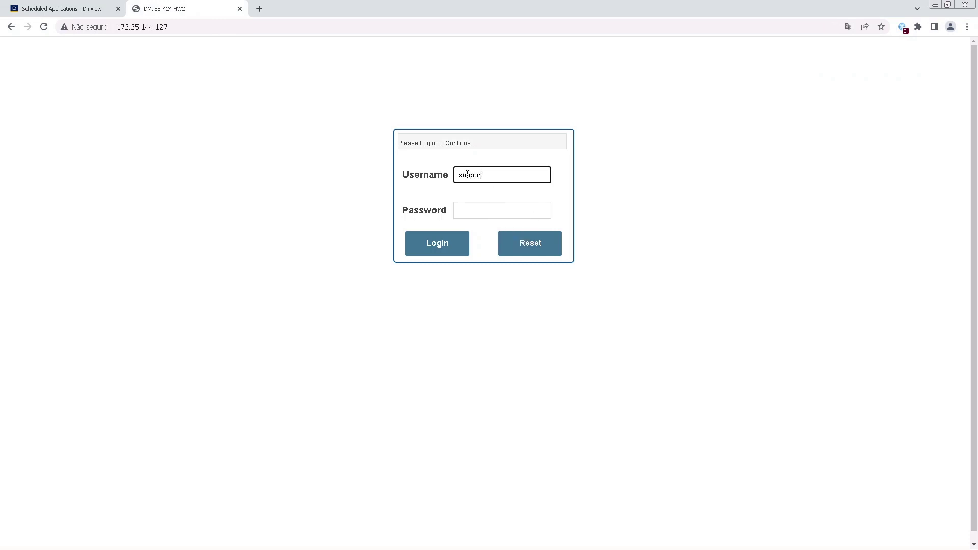
{"action": "key", "text": "Tab"}
{"action": "type", "text": "•••••••"}
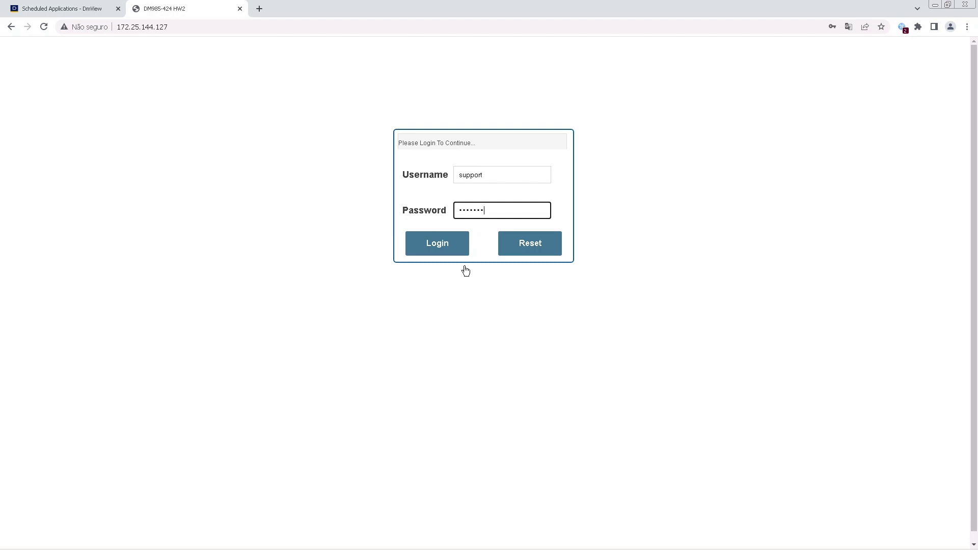
{"action": "left_click", "coordinate": [455, 249]}
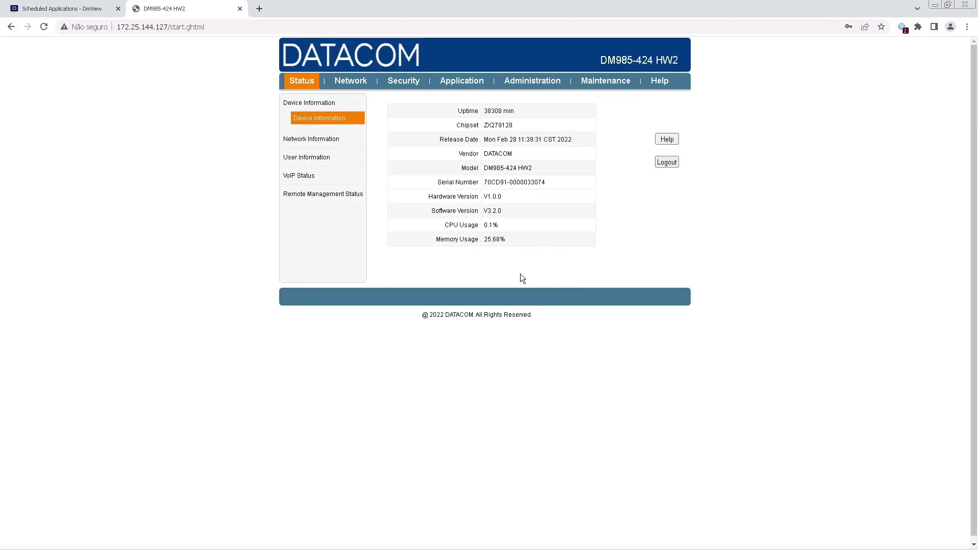
Go to Network > WLAN > SSID Settings, showing SSID1 (2.4G) named default2G.
{"action": "left_click", "coordinate": [358, 84]}
{"action": "left_click", "coordinate": [294, 192]}
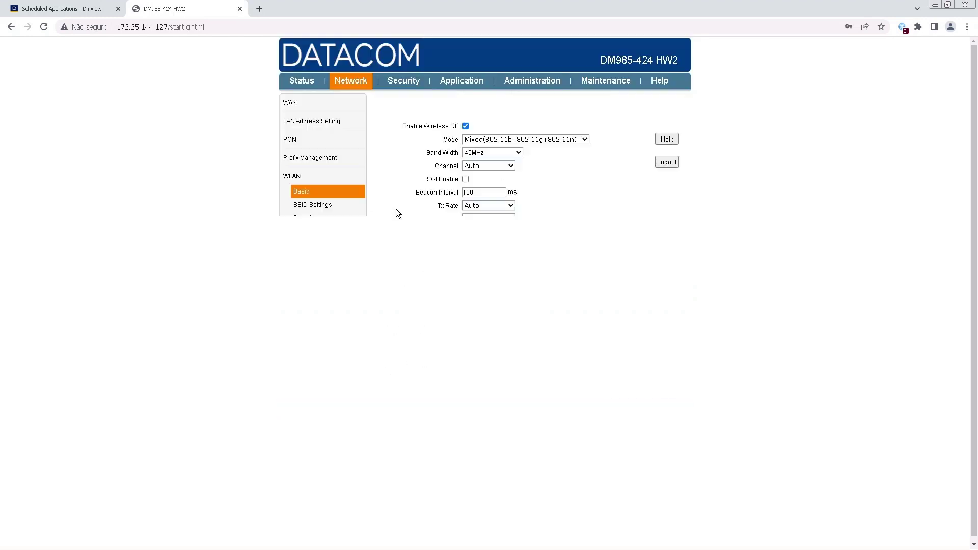
{"action": "left_click", "coordinate": [318, 206]}
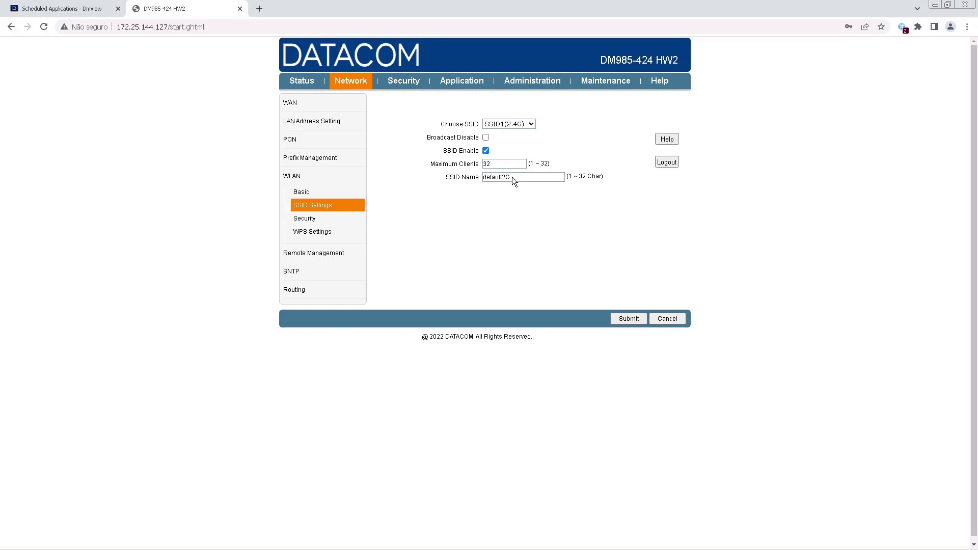
Show the SSID5(5G) network settings, highlighting its SSID Enable and SSID Name options.
{"action": "left_click", "coordinate": [513, 124]}
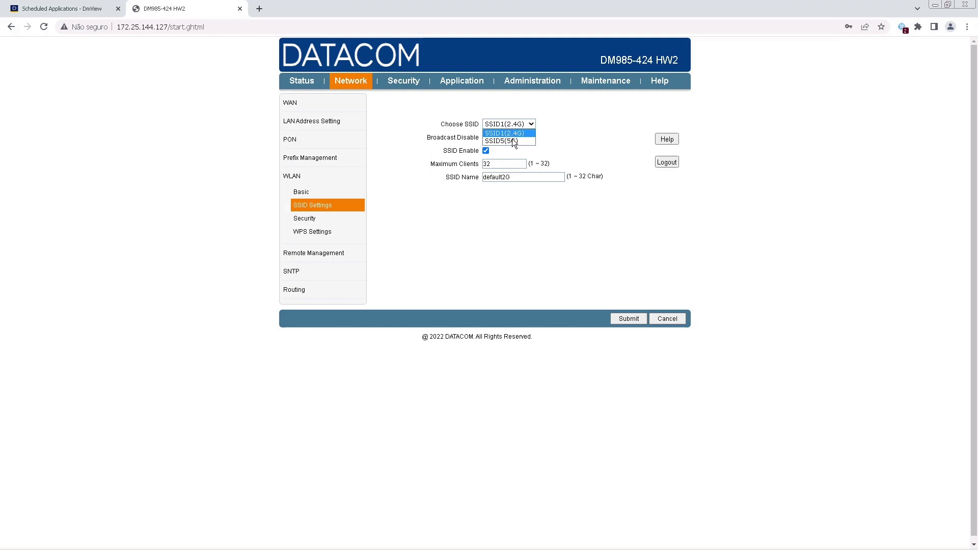
{"action": "left_click", "coordinate": [512, 140]}
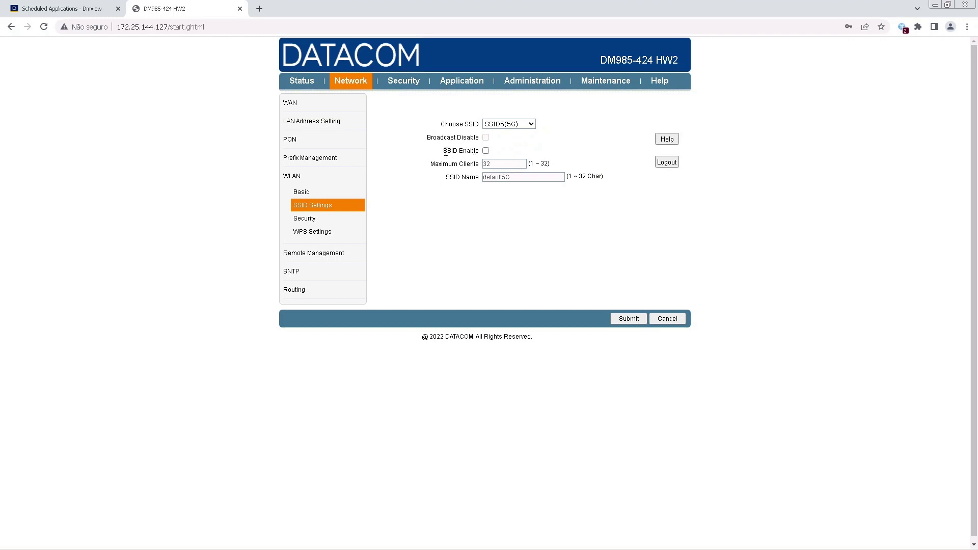
{"action": "left_click_drag", "start_coordinate": [445, 152], "coordinate": [479, 160]}
{"action": "left_click_drag", "start_coordinate": [446, 178], "coordinate": [481, 182]}
{"action": "left_click", "coordinate": [474, 235]}
Show WLAN Security for SSID5(5G), set to WPA/WPA2-PSK with TKIP+AES.
{"action": "left_click", "coordinate": [306, 218]}
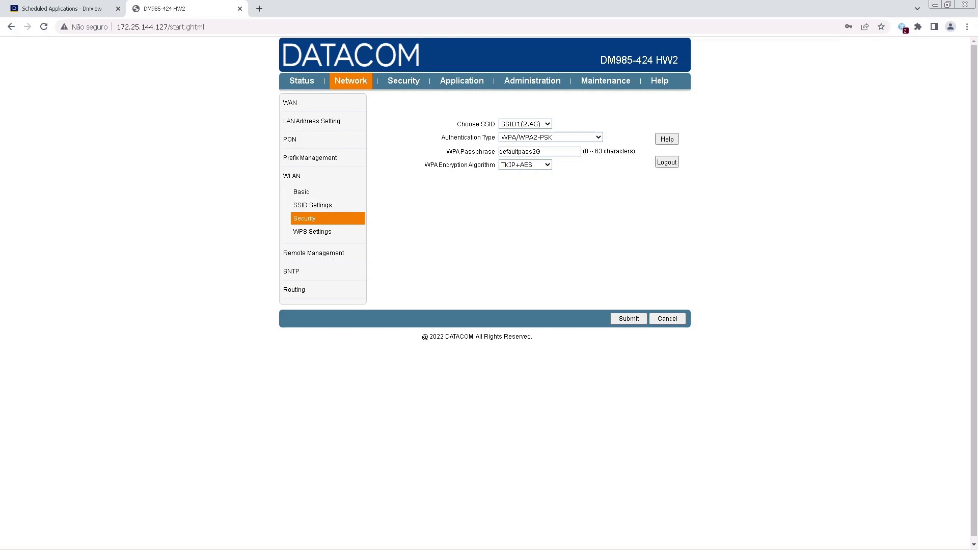
{"action": "left_click", "coordinate": [536, 123]}
{"action": "left_click", "coordinate": [540, 141]}
{"action": "left_click", "coordinate": [325, 253]}
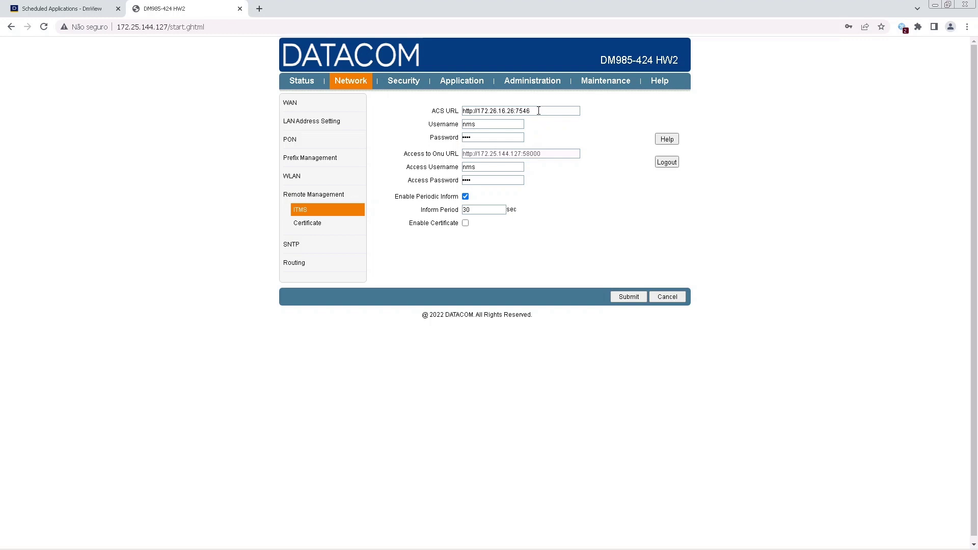
{"action": "left_click_drag", "start_coordinate": [539, 110], "coordinate": [506, 111]}
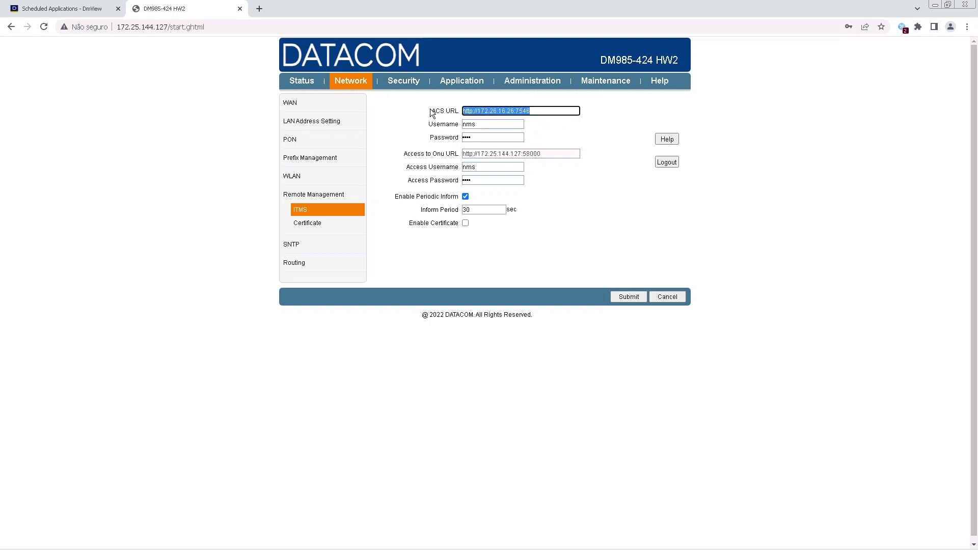
{"action": "left_click_drag", "start_coordinate": [436, 111], "coordinate": [457, 111]}
{"action": "left_click", "coordinate": [604, 137]}
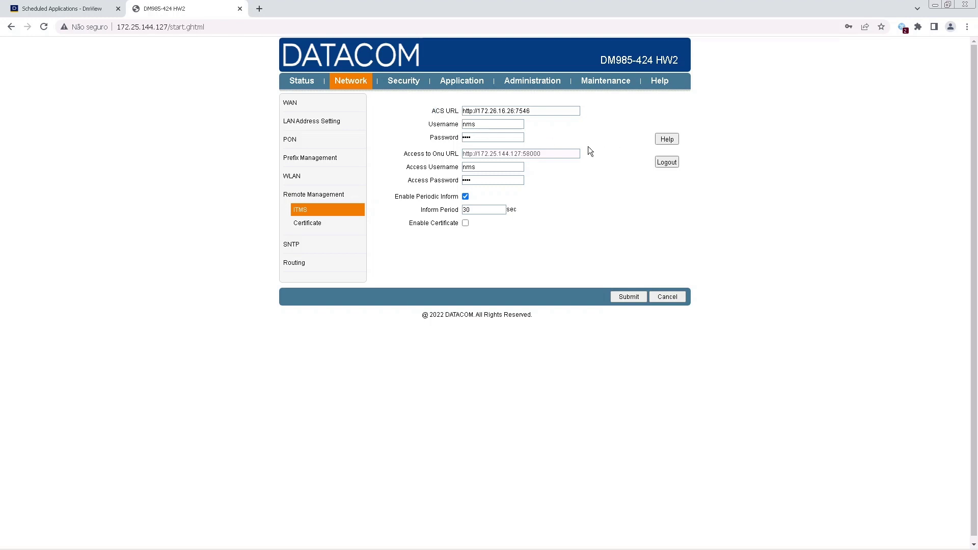
{"action": "double_click", "coordinate": [512, 111]}
{"action": "left_click", "coordinate": [557, 136]}
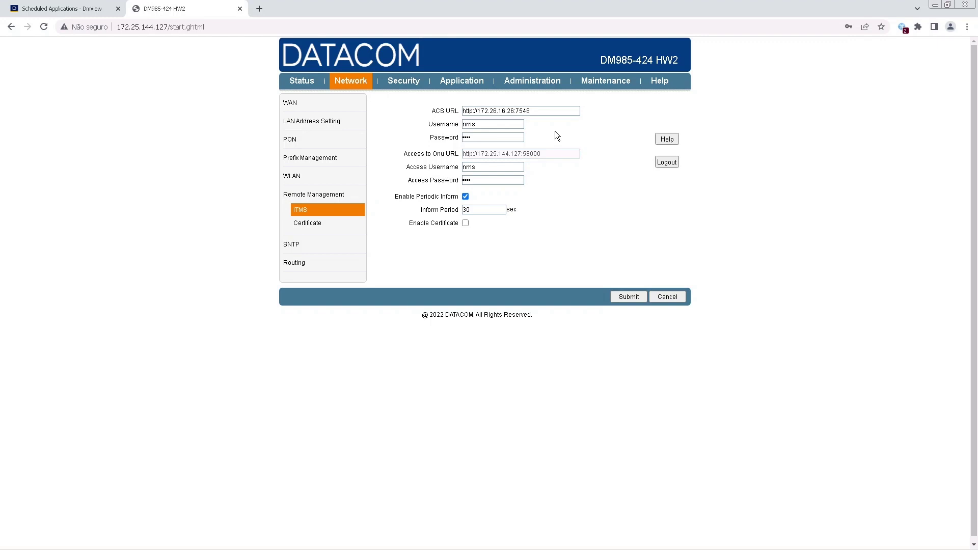
{"action": "left_click", "coordinate": [511, 112]}
{"action": "key", "text": "Delete"}
{"action": "type", "text": "3"}
{"action": "left_click", "coordinate": [560, 139]}
Re-enter the ACS Password and the Access Password.
{"action": "double_click", "coordinate": [464, 137]}
{"action": "key", "text": "BackSpace"}
{"action": "type", "text": "nms"}
{"action": "left_click", "coordinate": [585, 210]}
{"action": "double_click", "coordinate": [468, 179]}
{"action": "type", "text": "nm"}
{"action": "left_click", "coordinate": [683, 259]}
Return to the presentation slide diagramming DmView as ACS and the CPE.
{"action": "key", "text": "alt+Tab"}
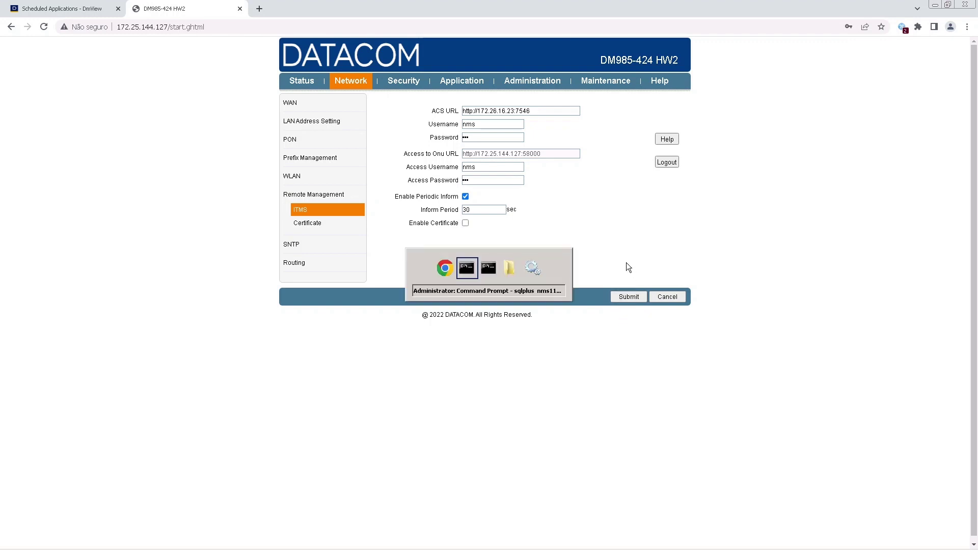
{"action": "key", "text": "alt+Tab"}
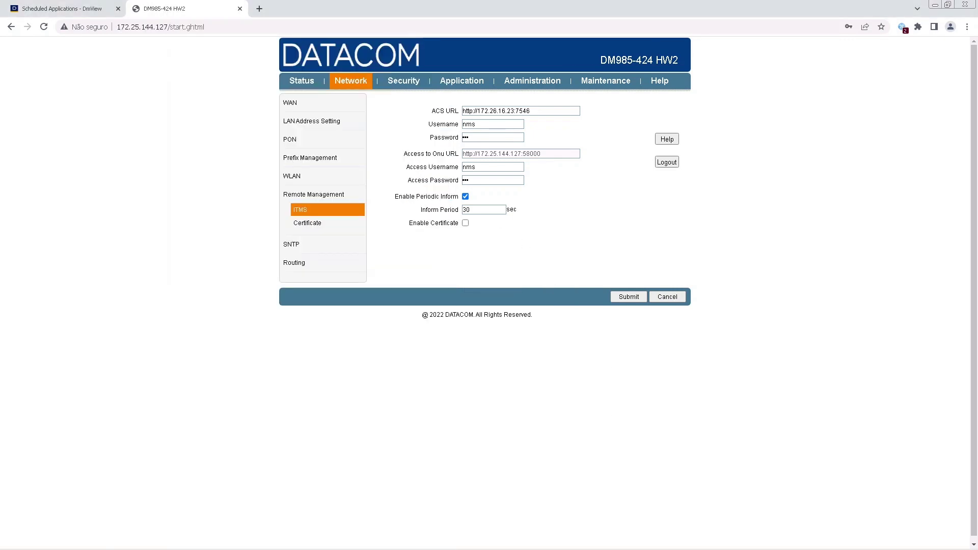
{"action": "key", "text": "alt+Tab"}
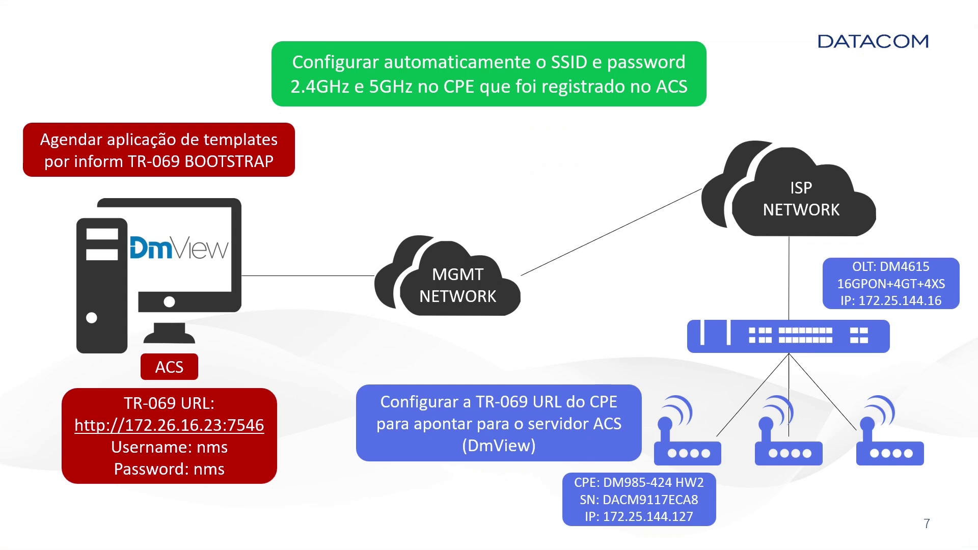
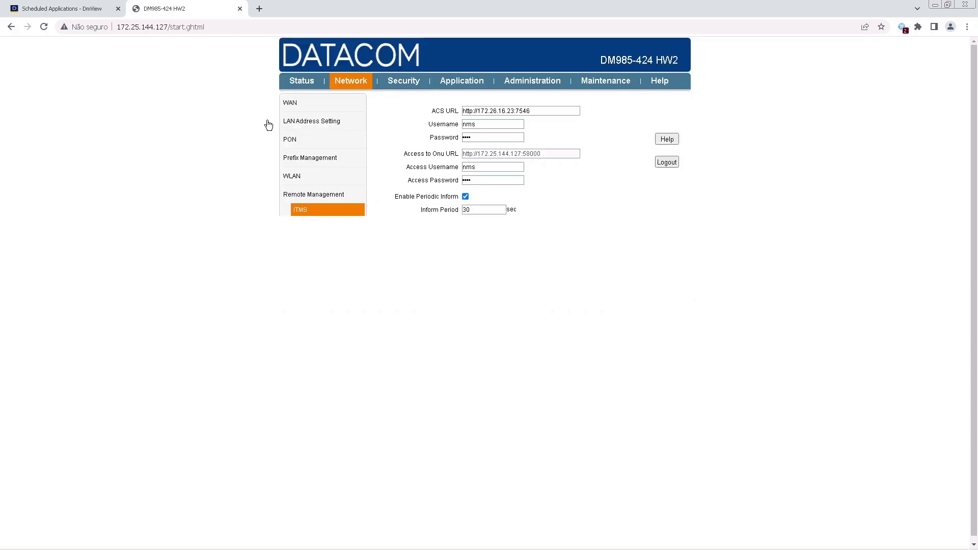
Show DmView's scheduled applications, including WiFi_SSID_11.3_1 on its TR-069 Event 0 BOOTSTRAP trigger.
{"action": "left_click", "coordinate": [84, 3]}
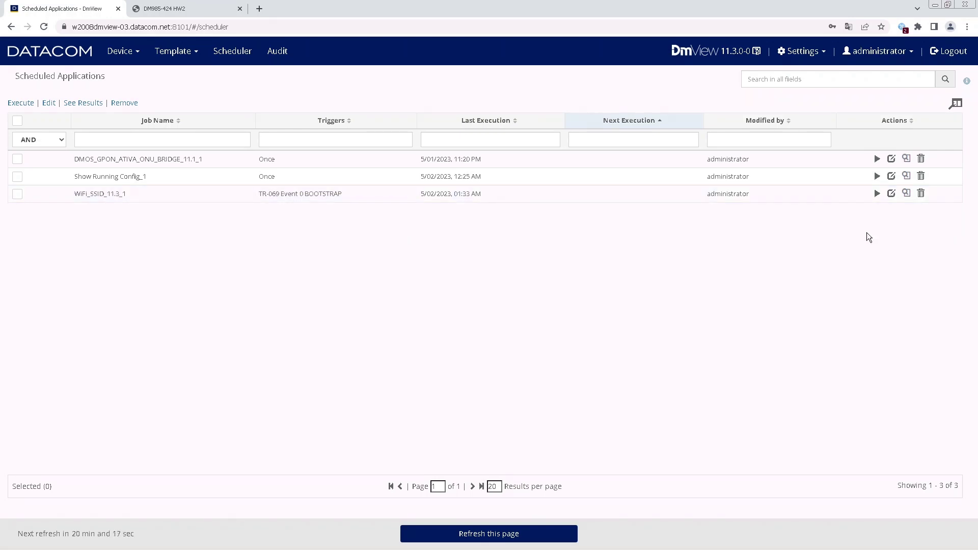
{"action": "left_click", "coordinate": [907, 194]}
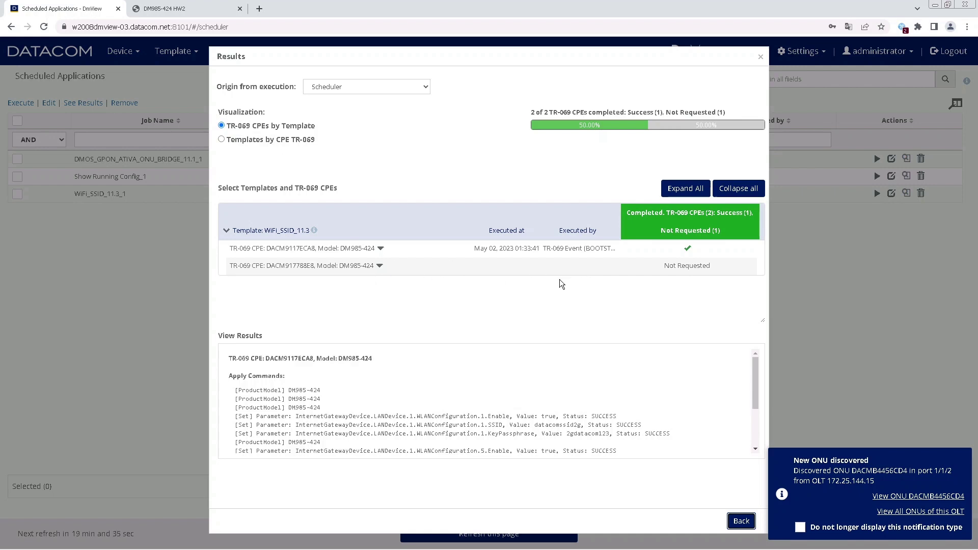
{"action": "left_click", "coordinate": [591, 249]}
{"action": "mouse_move", "coordinate": [757, 363]}
{"action": "left_mouse_down"}
{"action": "mouse_move", "coordinate": [754, 413]}
{"action": "mouse_move", "coordinate": [749, 353]}
{"action": "left_mouse_up"}
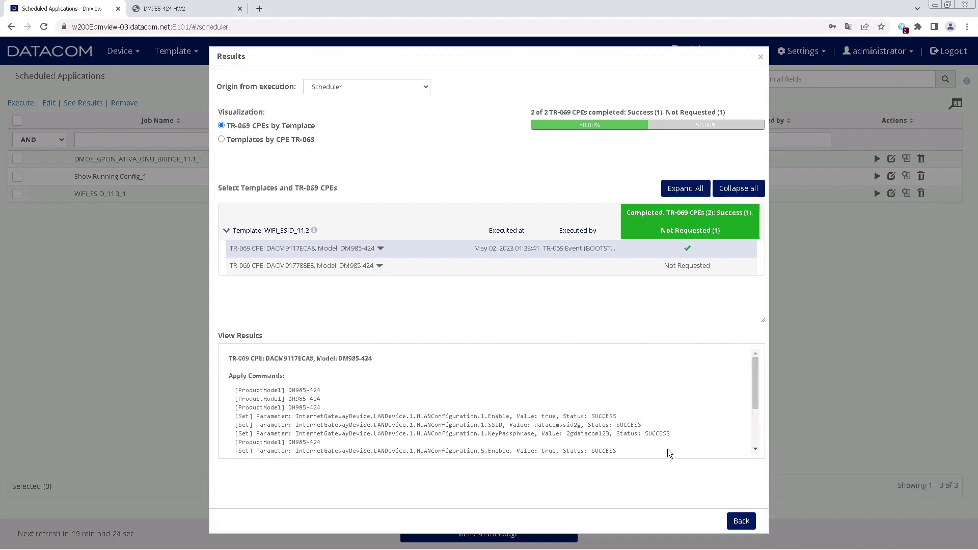
{"action": "left_click", "coordinate": [741, 520]}
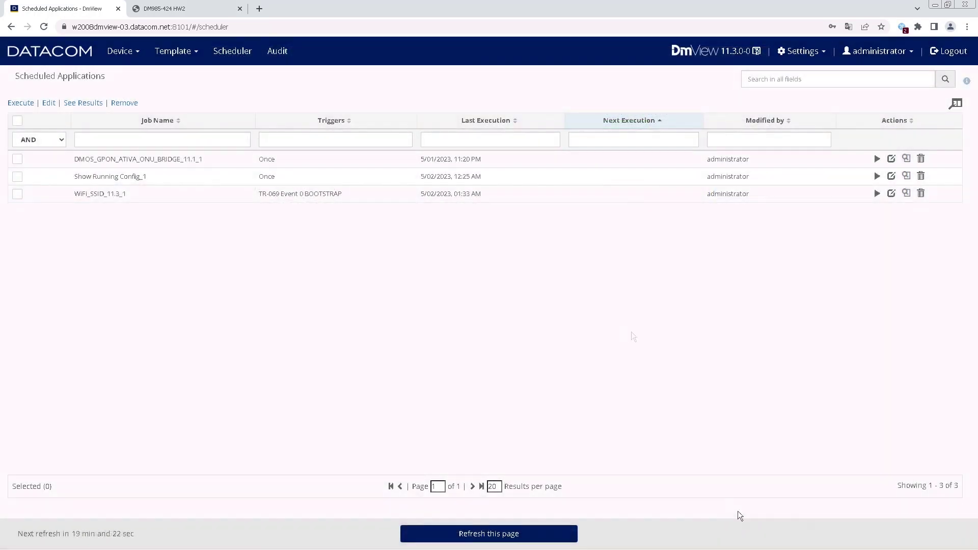
Open Device > TR-069 CPEs and locate the DM985-424 at 172.25.144.127.
{"action": "left_click", "coordinate": [135, 53]}
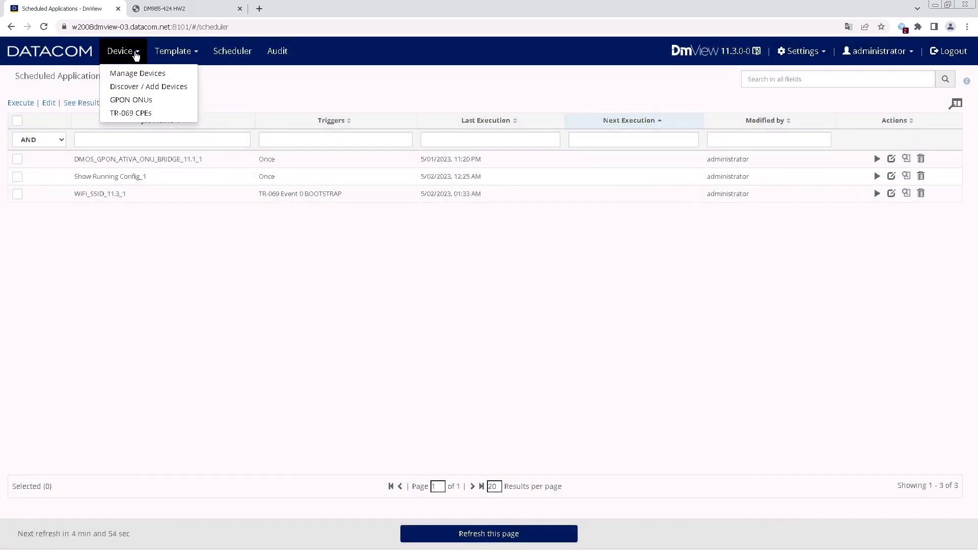
{"action": "left_click", "coordinate": [132, 115]}
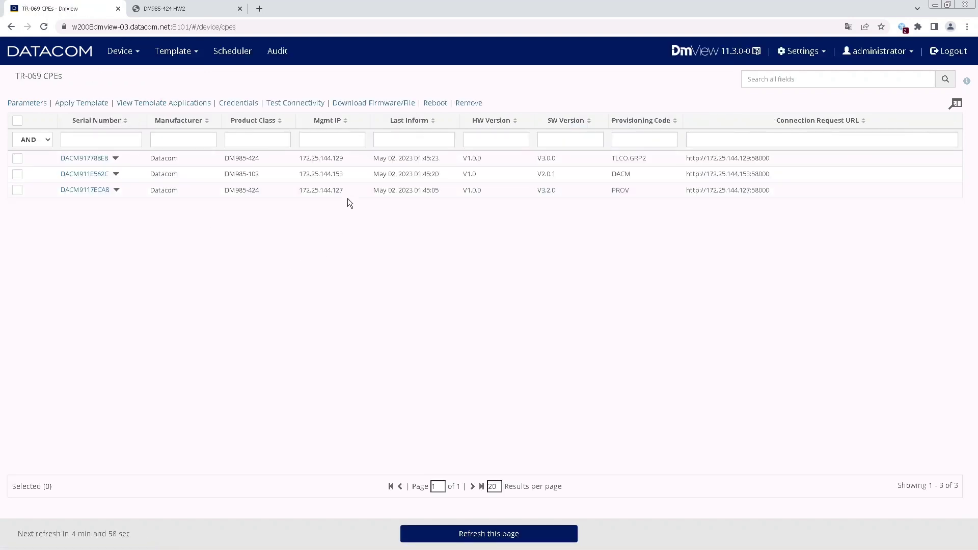
{"action": "left_click_drag", "start_coordinate": [346, 190], "coordinate": [297, 190]}
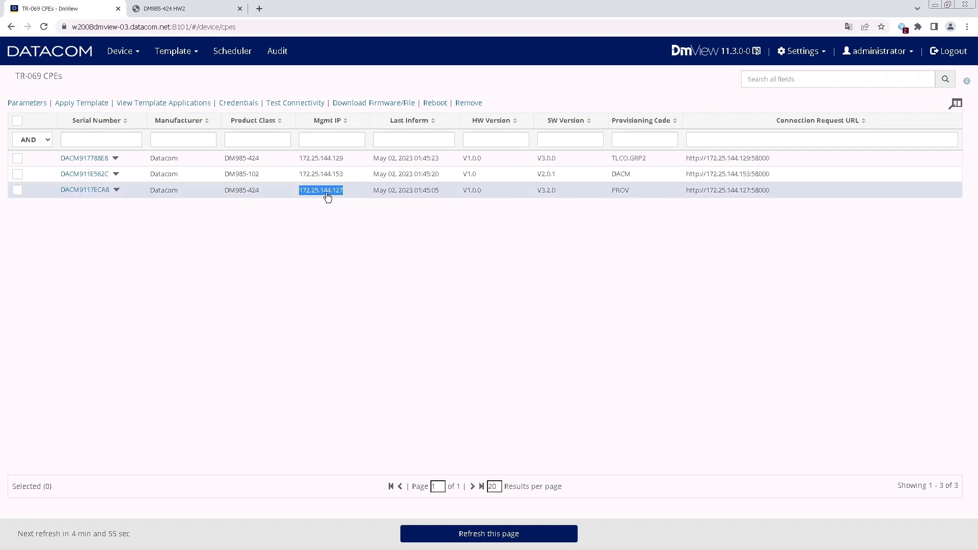
{"action": "left_click", "coordinate": [247, 199]}
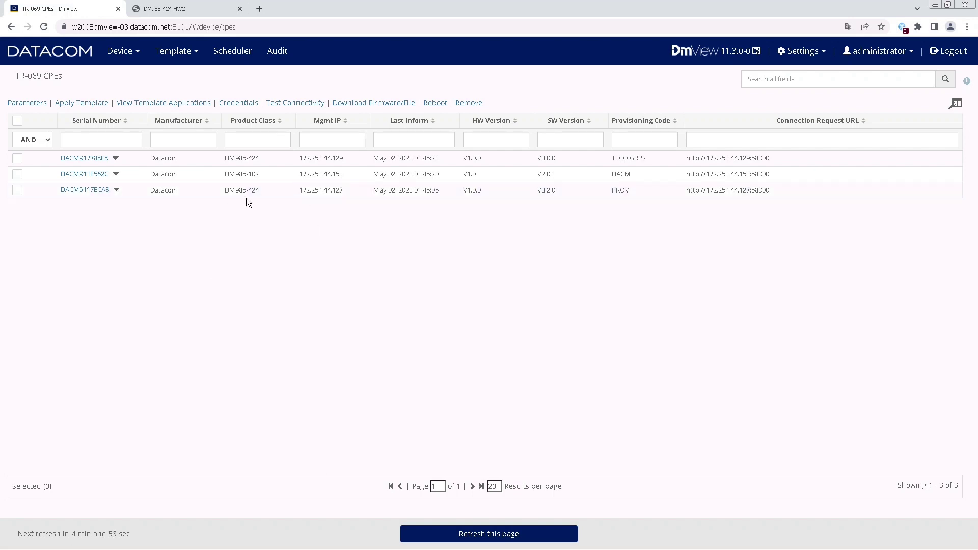
{"action": "left_click_drag", "start_coordinate": [260, 190], "coordinate": [224, 190]}
{"action": "left_click", "coordinate": [299, 246]}
Bring up the action list for CPE serial DACM9117ECA8.
{"action": "mouse_move", "coordinate": [165, 7]}
{"action": "left_click", "coordinate": [118, 191]}
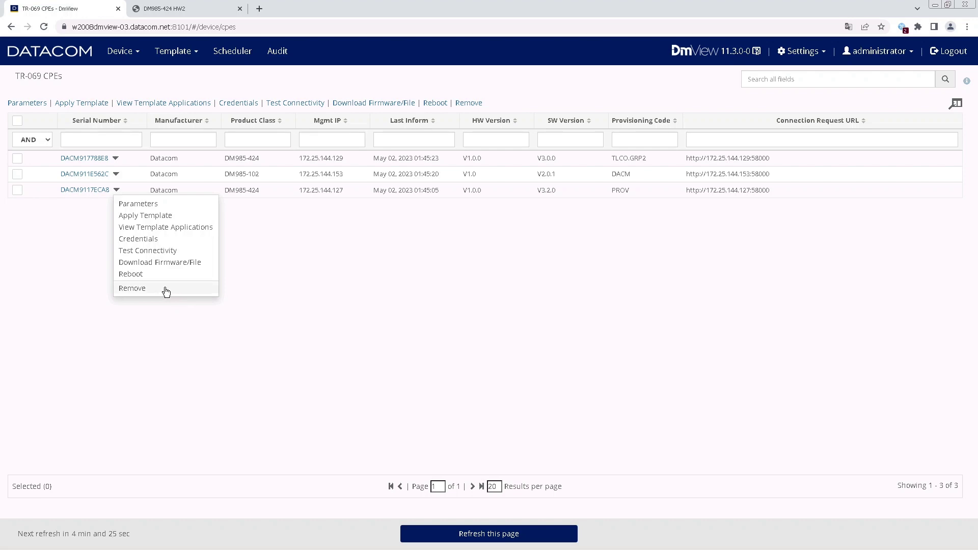
{"action": "left_click", "coordinate": [294, 282]}
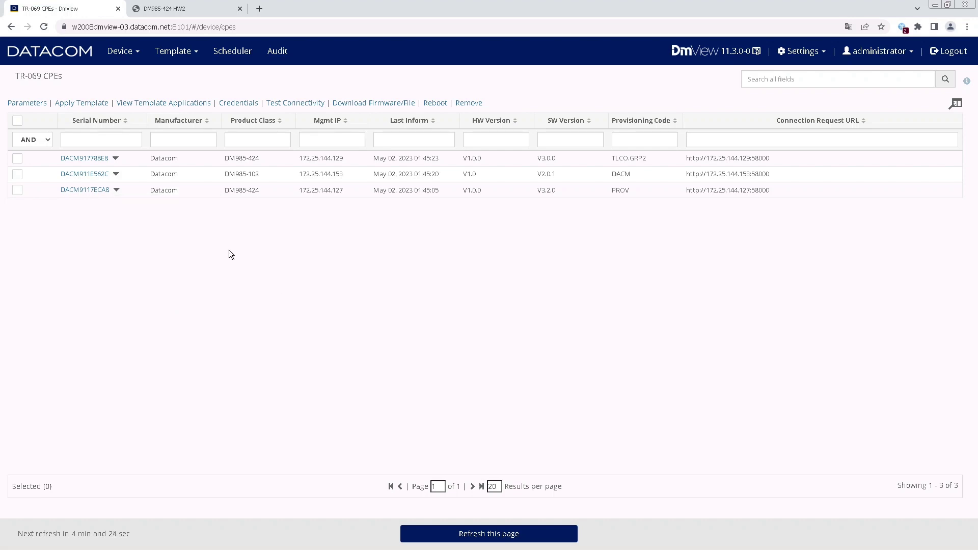
{"action": "left_click", "coordinate": [116, 190]}
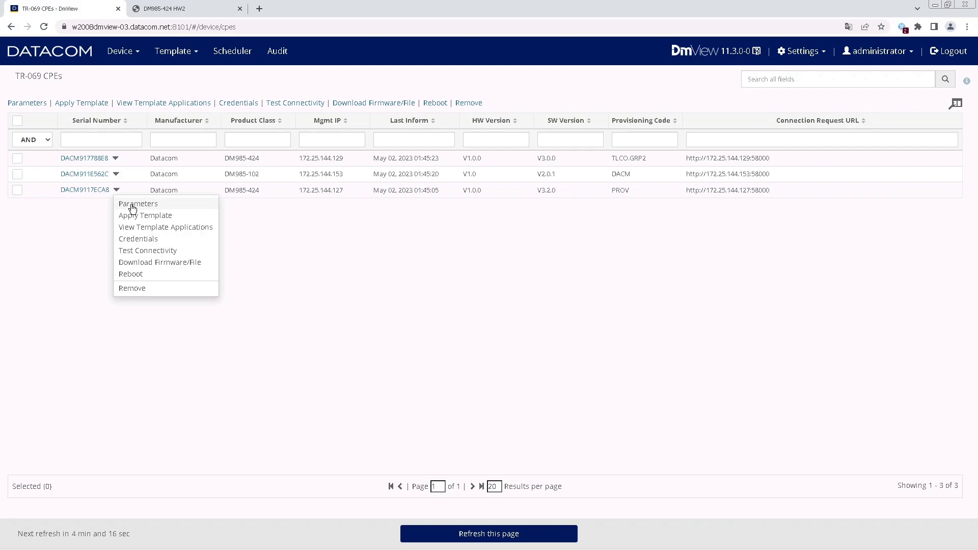
Request the CPE's current parameters and filter the Name column by SSID.
{"action": "left_click", "coordinate": [133, 205]}
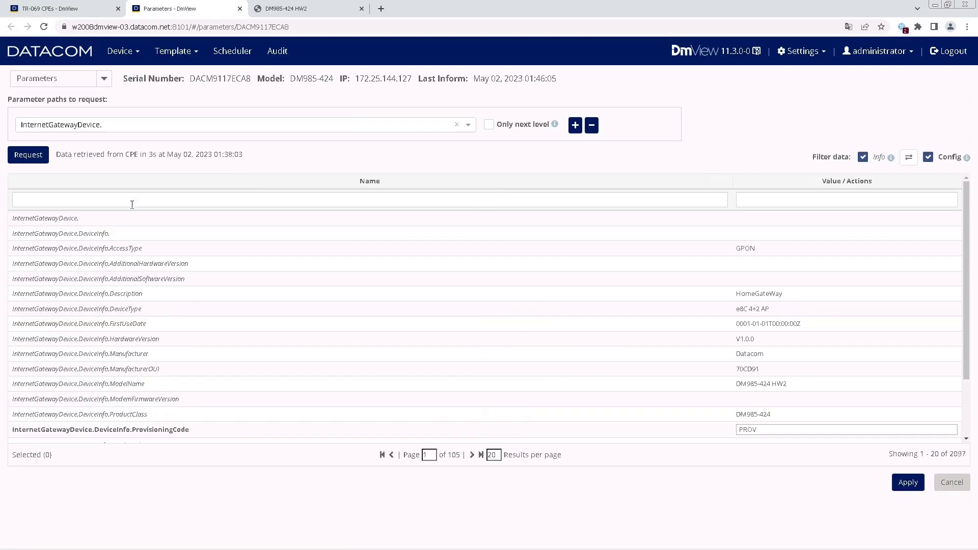
{"action": "left_click", "coordinate": [32, 156]}
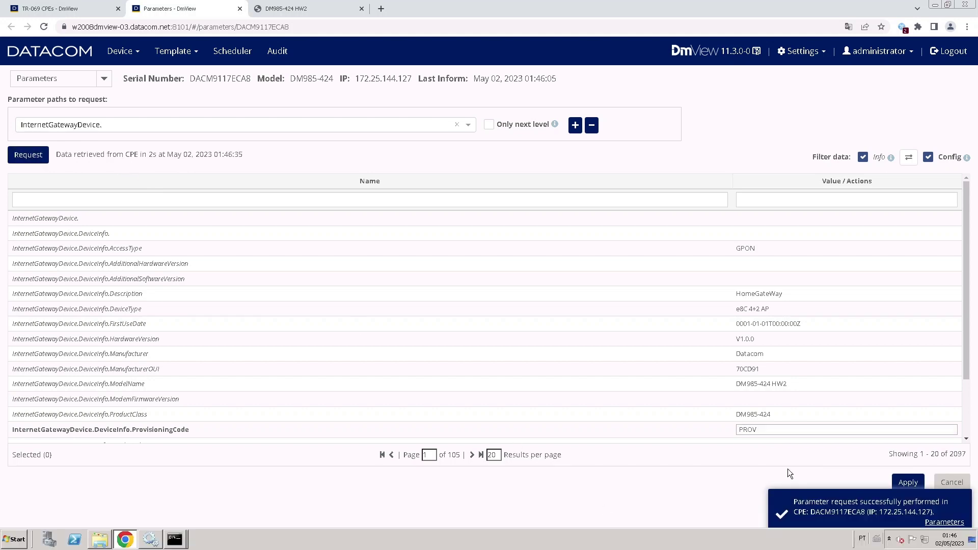
{"action": "left_click", "coordinate": [245, 200]}
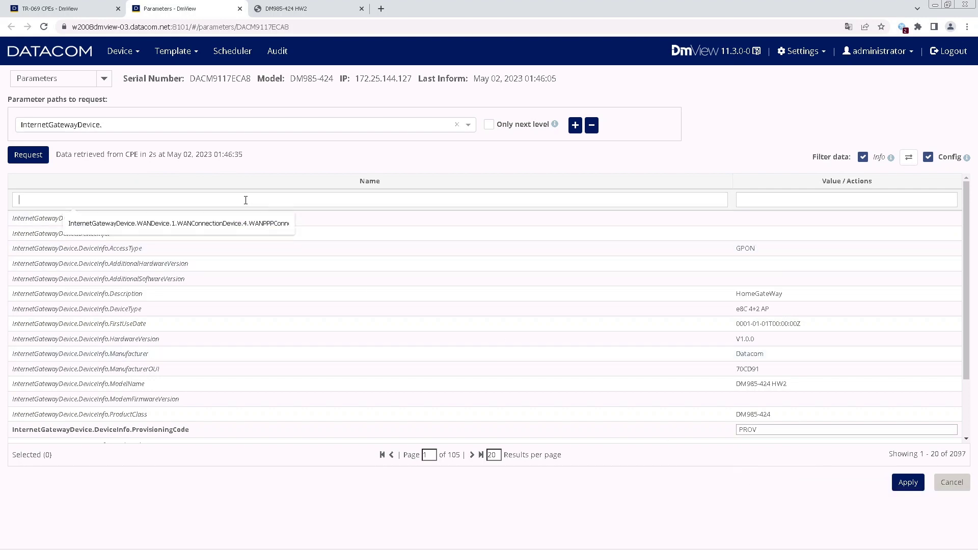
{"action": "type", "text": "SSID"}
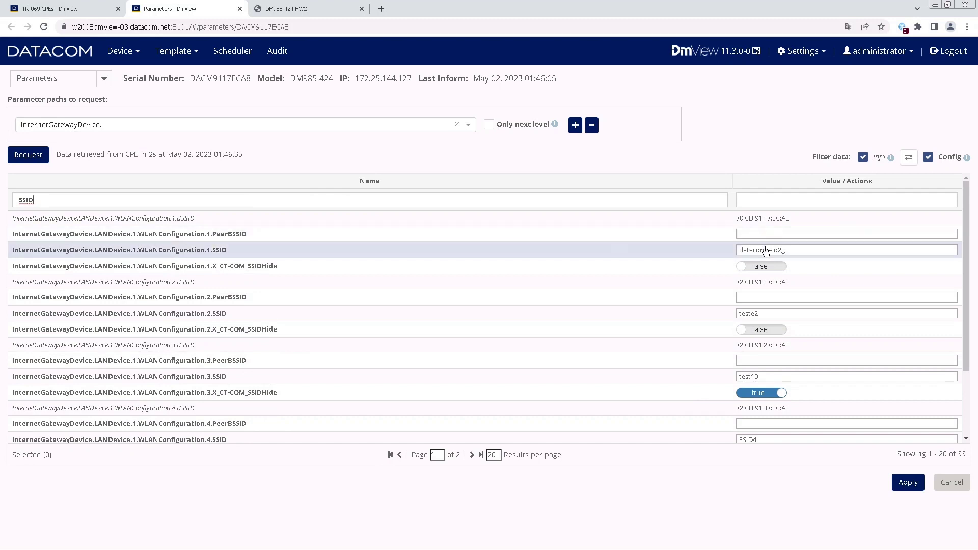
Change WLANConfiguration.1.SSID from datacomssid2g to datacom2G and apply it to the CPE.
{"action": "left_click", "coordinate": [793, 250]}
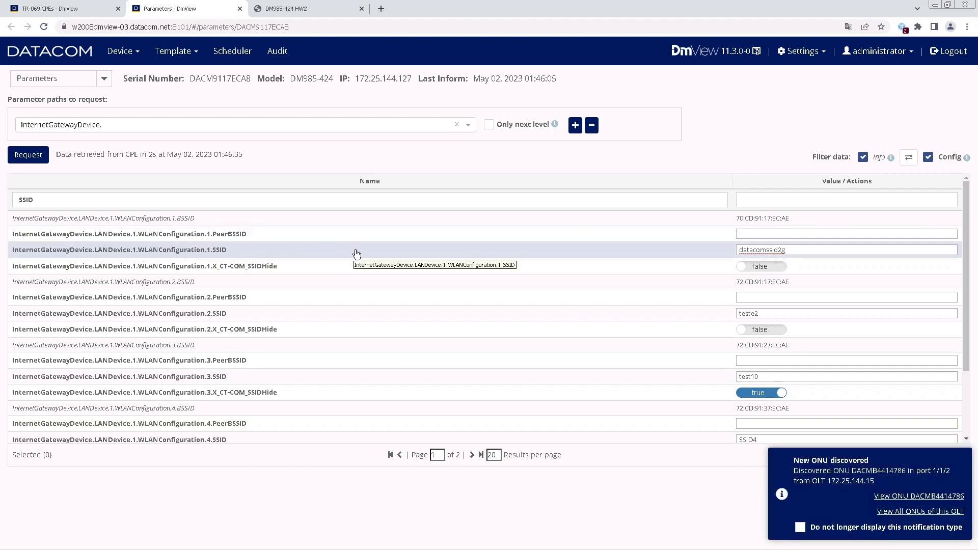
{"action": "left_click_drag", "start_coordinate": [787, 250], "coordinate": [782, 250]}
{"action": "left_click", "coordinate": [789, 251]}
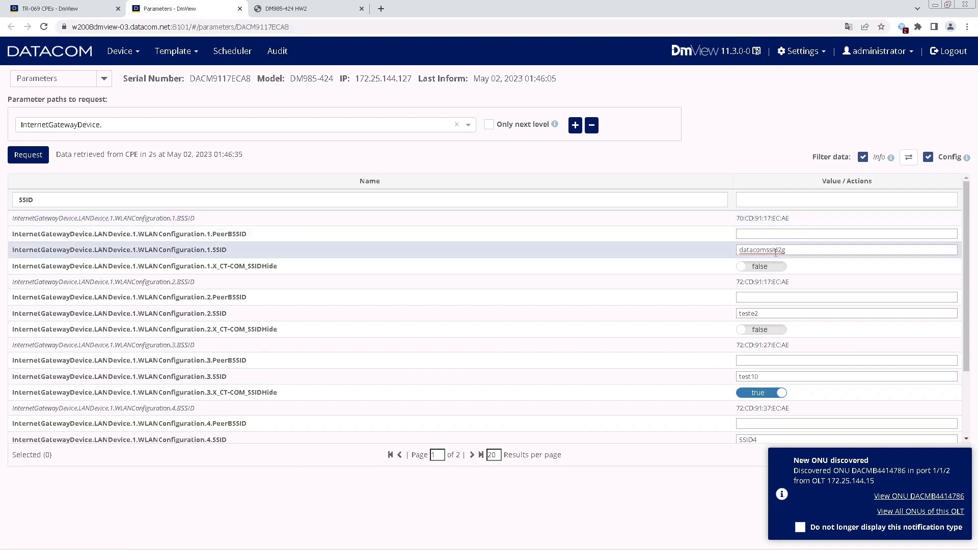
{"action": "left_click_drag", "start_coordinate": [768, 250], "coordinate": [793, 249]}
{"action": "type", "text": "2G"}
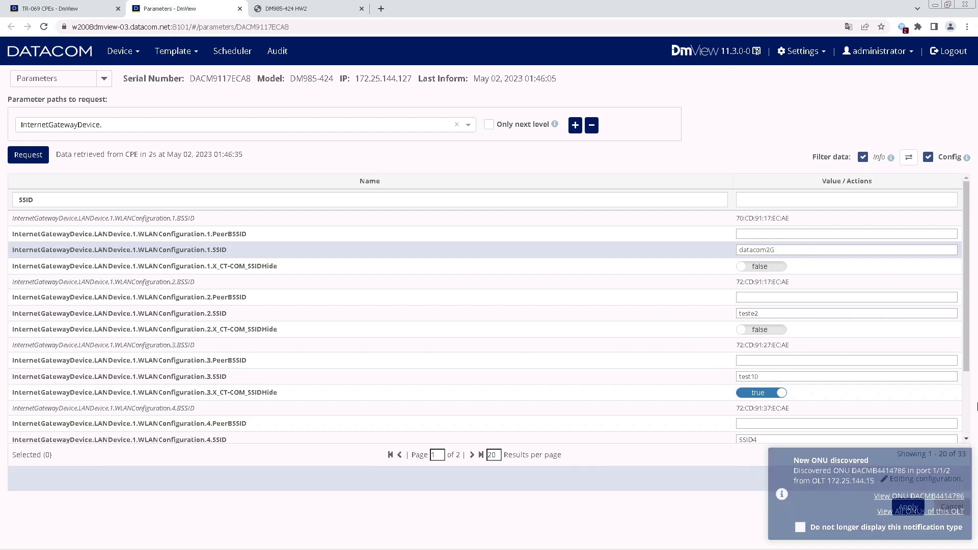
{"action": "left_click", "coordinate": [908, 508]}
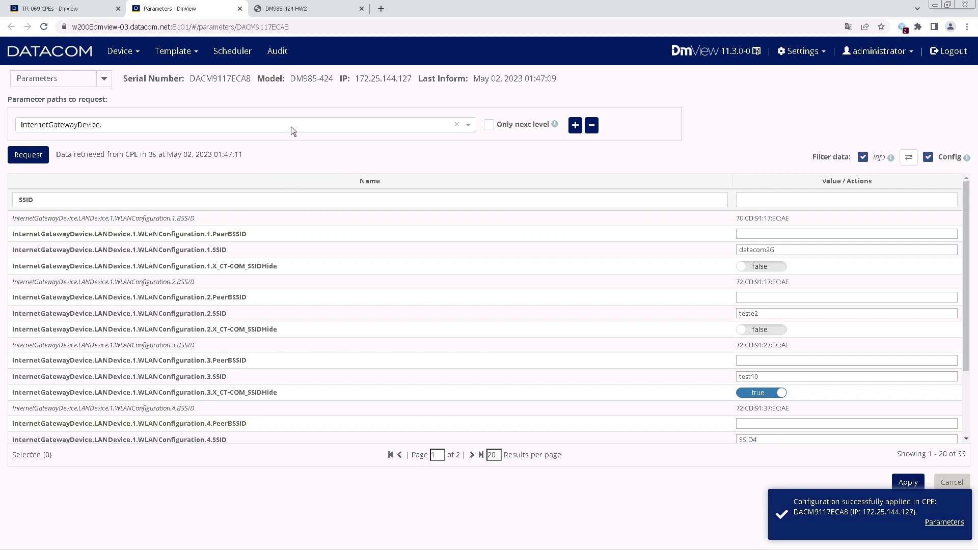
{"action": "left_click", "coordinate": [307, 8]}
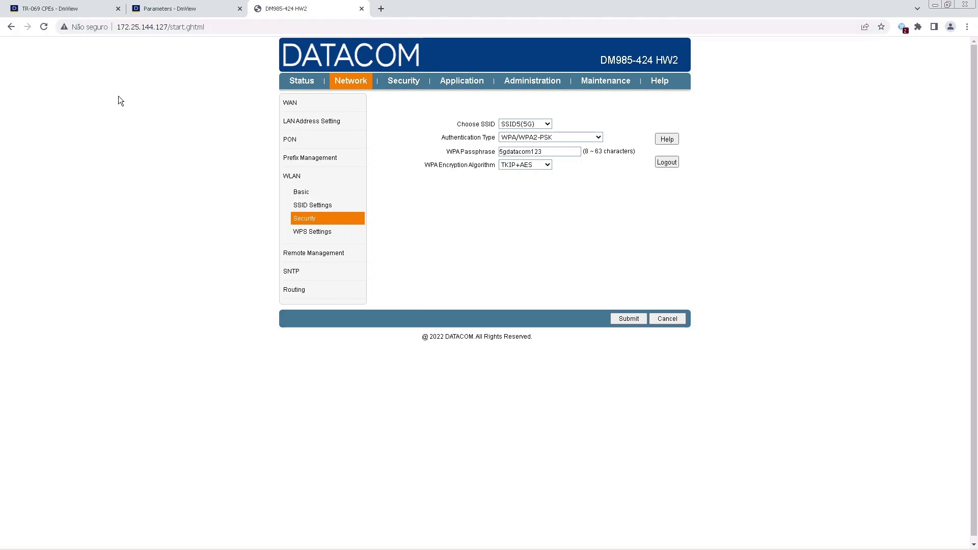
Reload the router GUI and confirm Network > WLAN > SSID Settings shows SSID Name datacom2G.
{"action": "left_click", "coordinate": [44, 27]}
{"action": "left_click", "coordinate": [301, 80]}
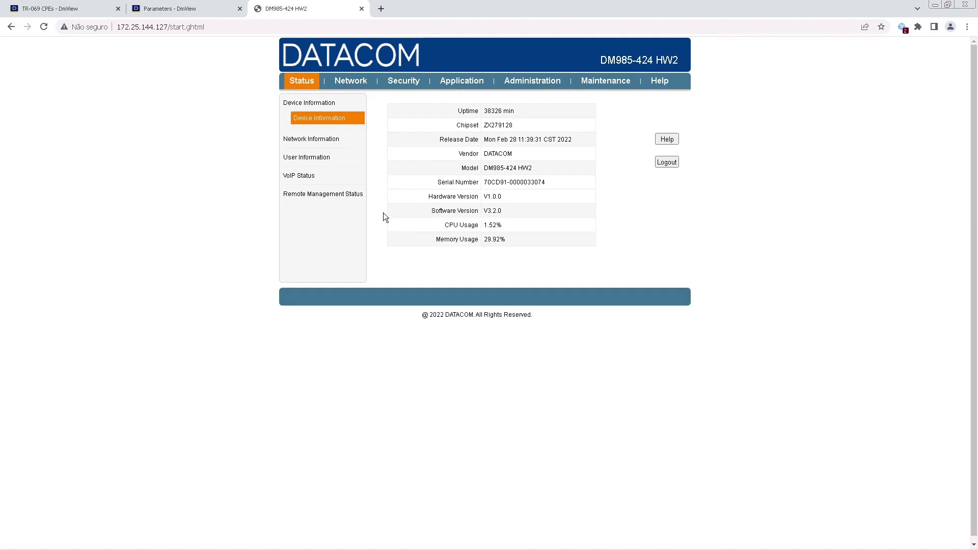
{"action": "left_click", "coordinate": [344, 77]}
{"action": "left_click", "coordinate": [316, 192]}
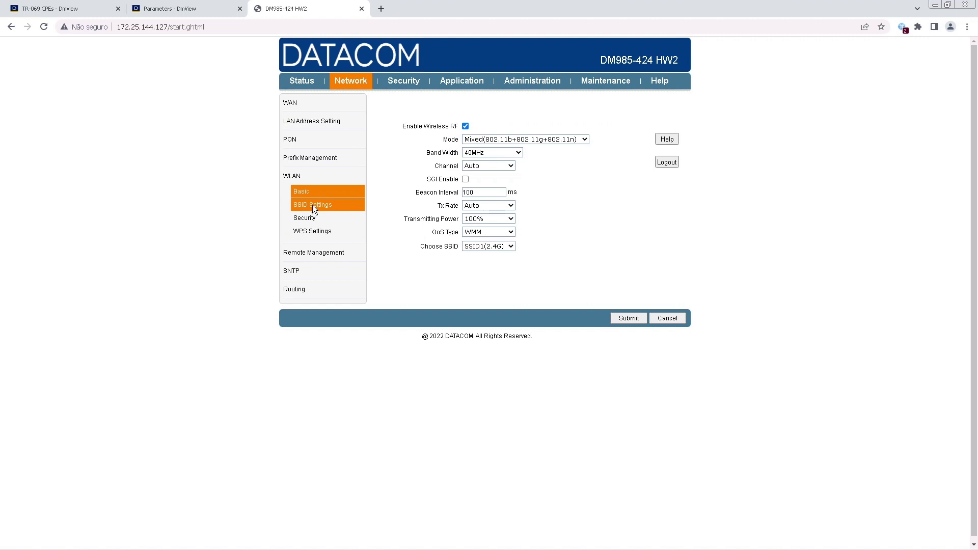
{"action": "left_click", "coordinate": [313, 205]}
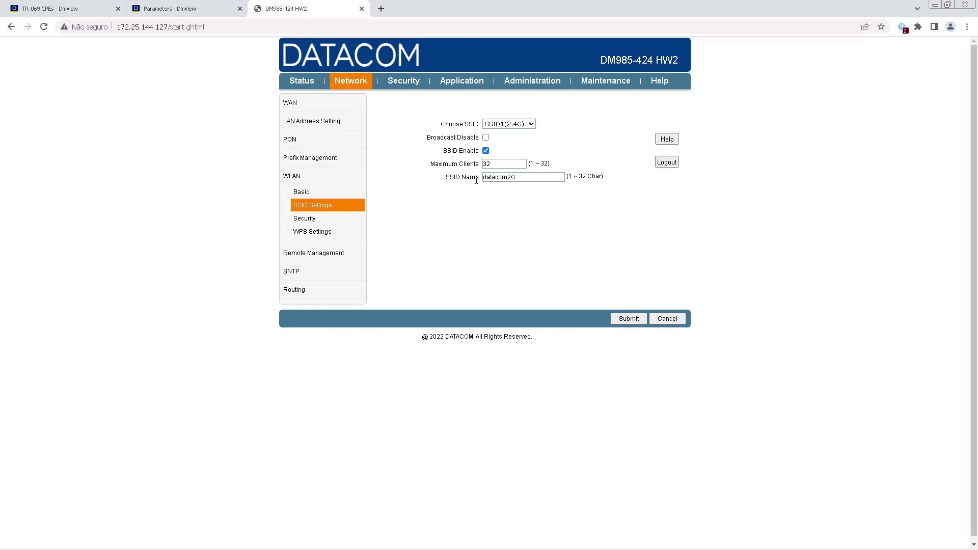
{"action": "left_click_drag", "start_coordinate": [518, 179], "coordinate": [482, 177]}
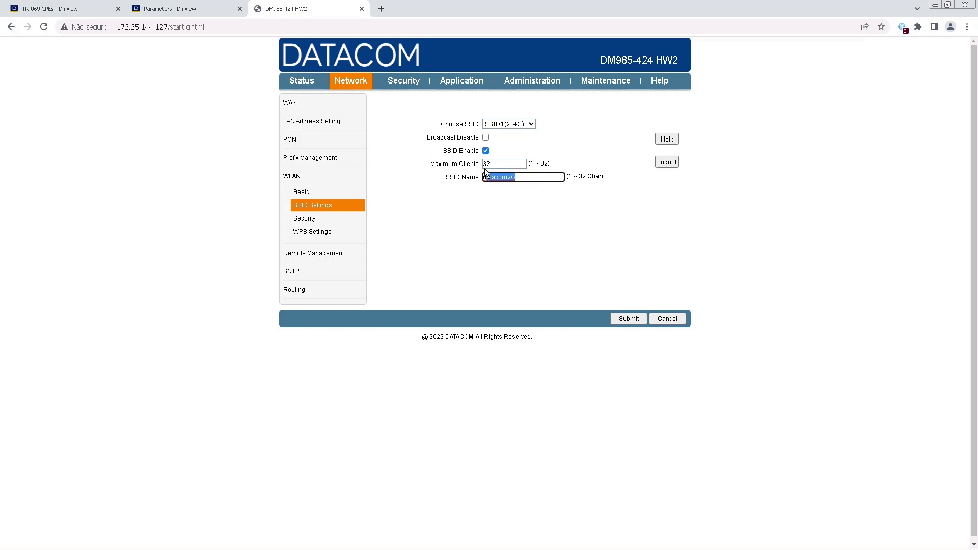
{"action": "left_click", "coordinate": [213, 9]}
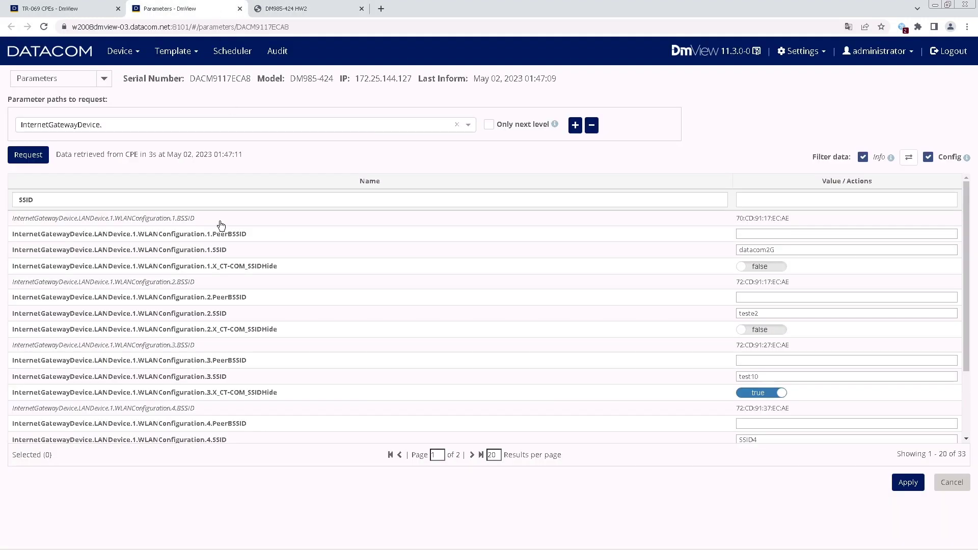
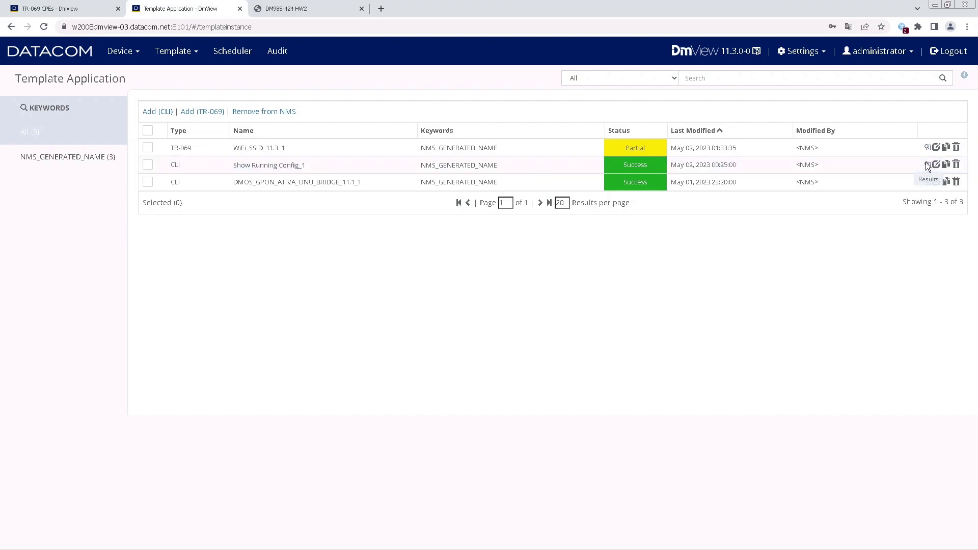
{"action": "left_click", "coordinate": [927, 165]}
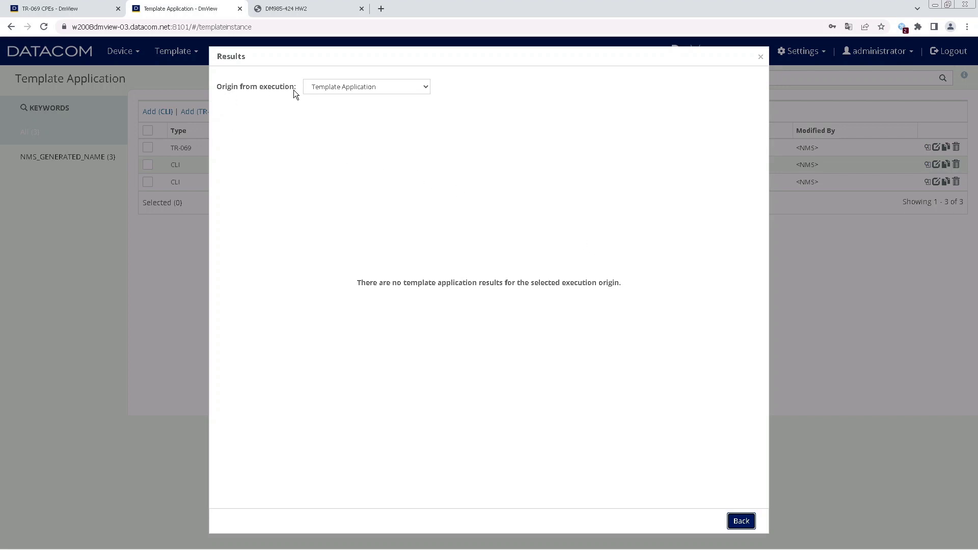
{"action": "left_click", "coordinate": [383, 92]}
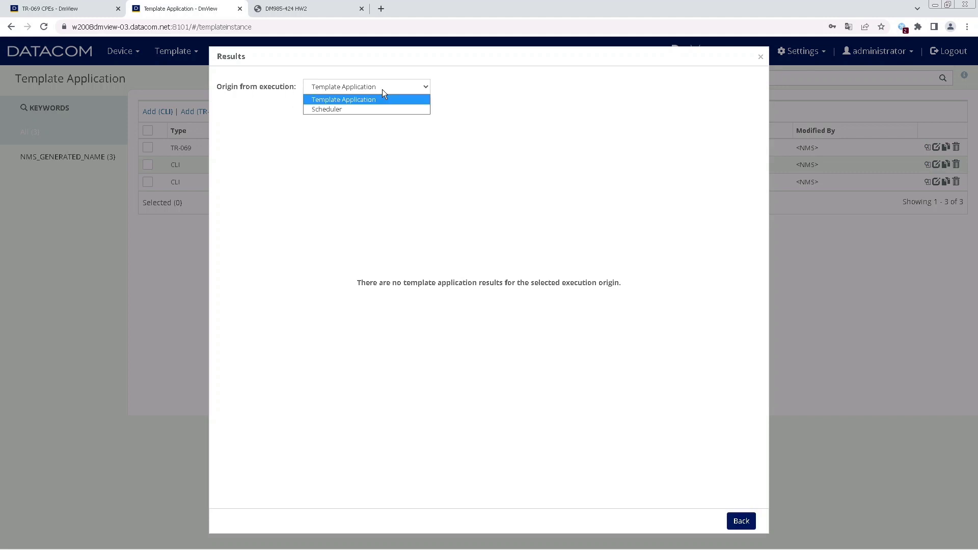
{"action": "left_click", "coordinate": [383, 91]}
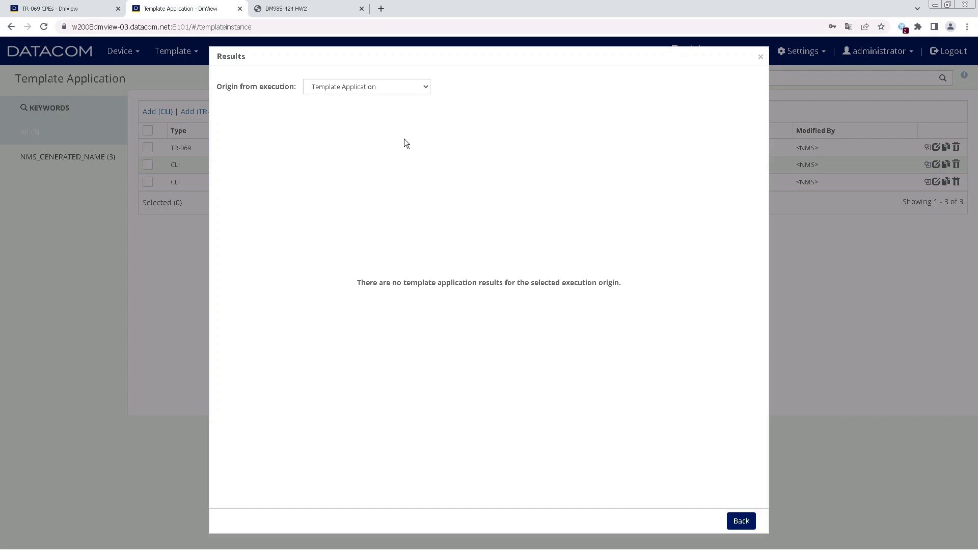
{"action": "left_click", "coordinate": [380, 89]}
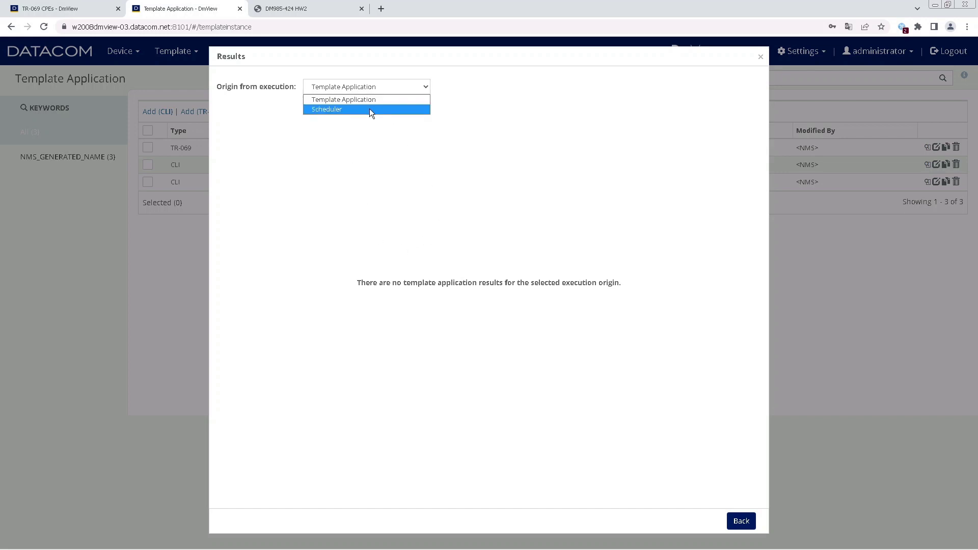
{"action": "left_click", "coordinate": [370, 109]}
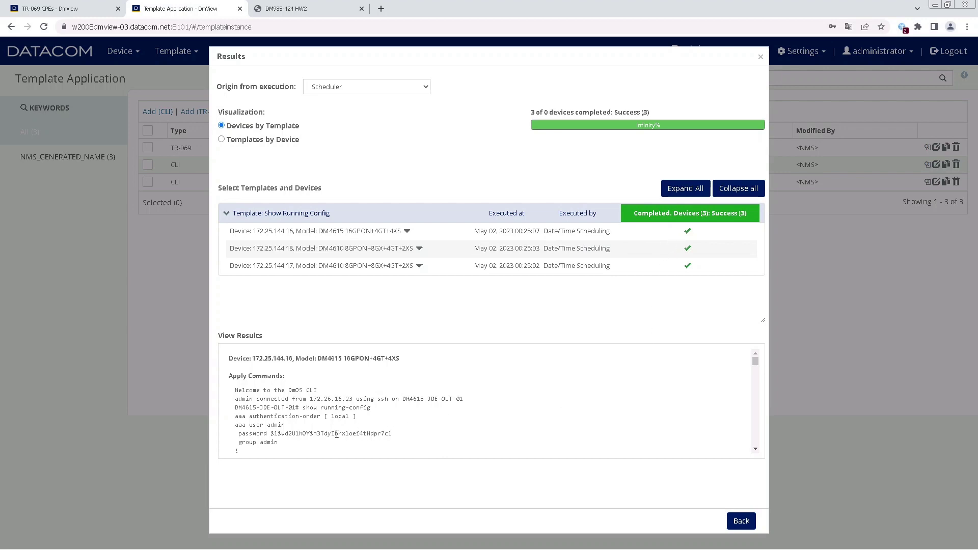
{"action": "left_click", "coordinate": [738, 522]}
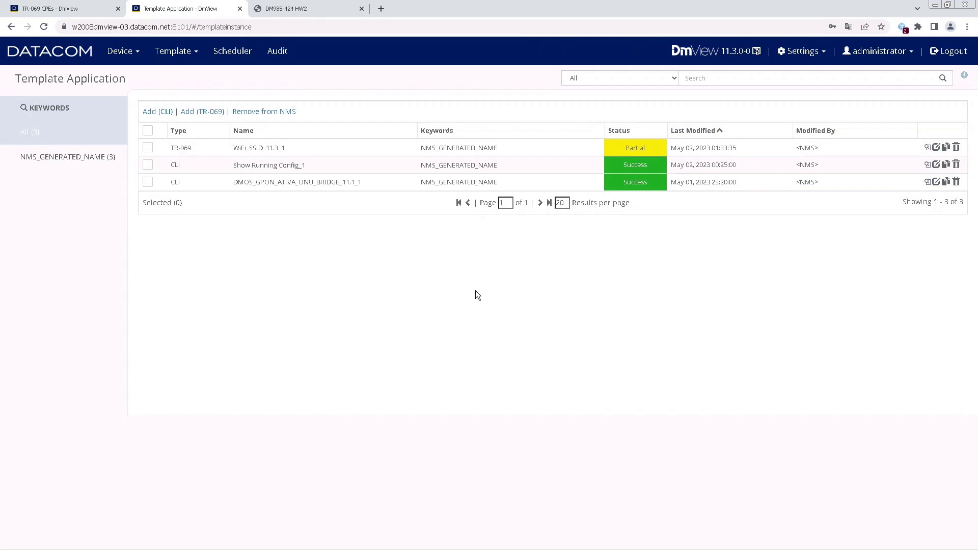
{"action": "double_click", "coordinate": [253, 167]}
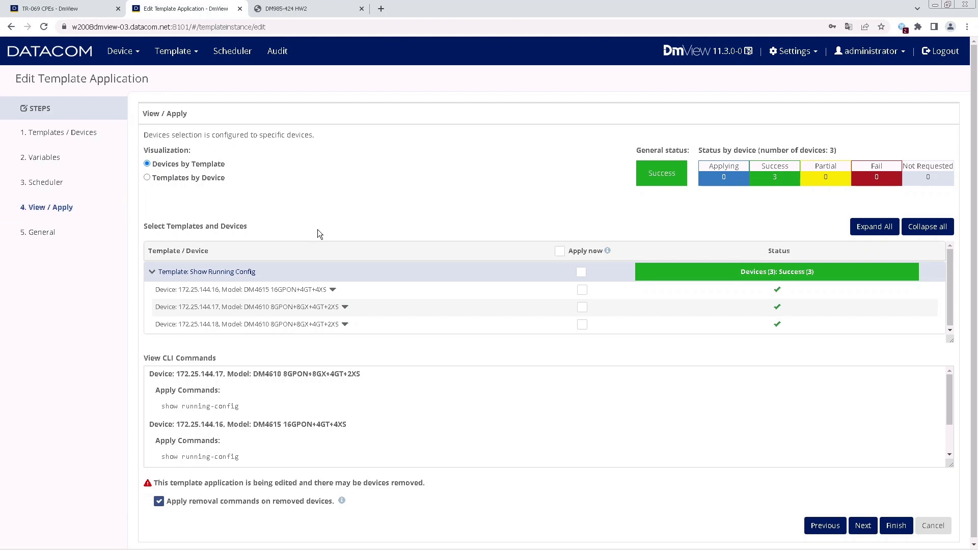
Tick Apply now for device 172.25.144.16 only and run Show Running Config_1.
{"action": "left_click", "coordinate": [582, 290]}
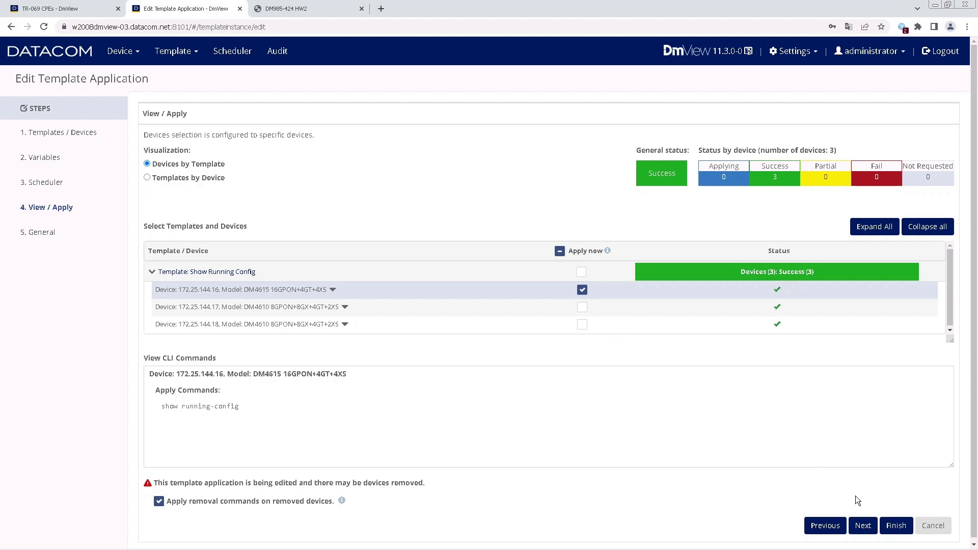
{"action": "left_click", "coordinate": [896, 526]}
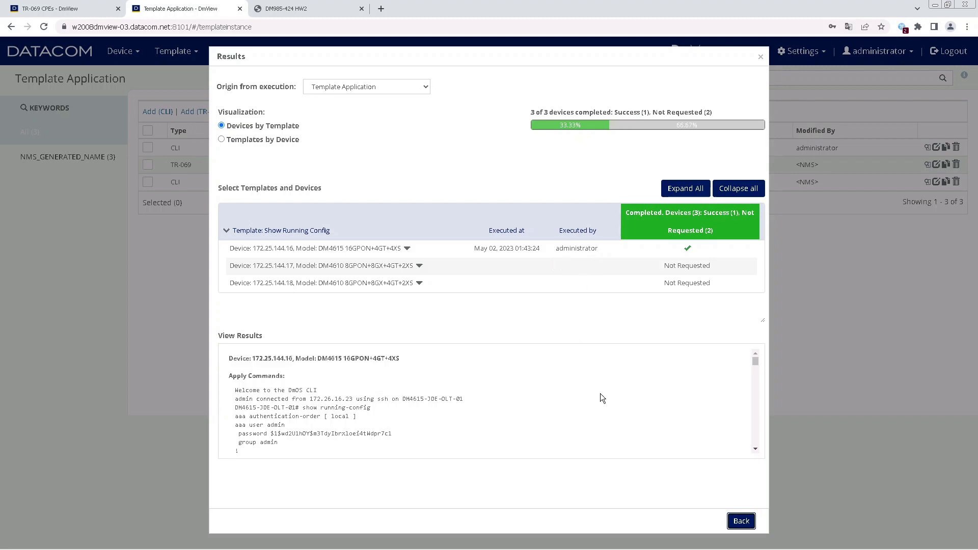
Compare Show Running Config_1 results with Origin set to Scheduler versus Template Application.
{"action": "left_click", "coordinate": [742, 522]}
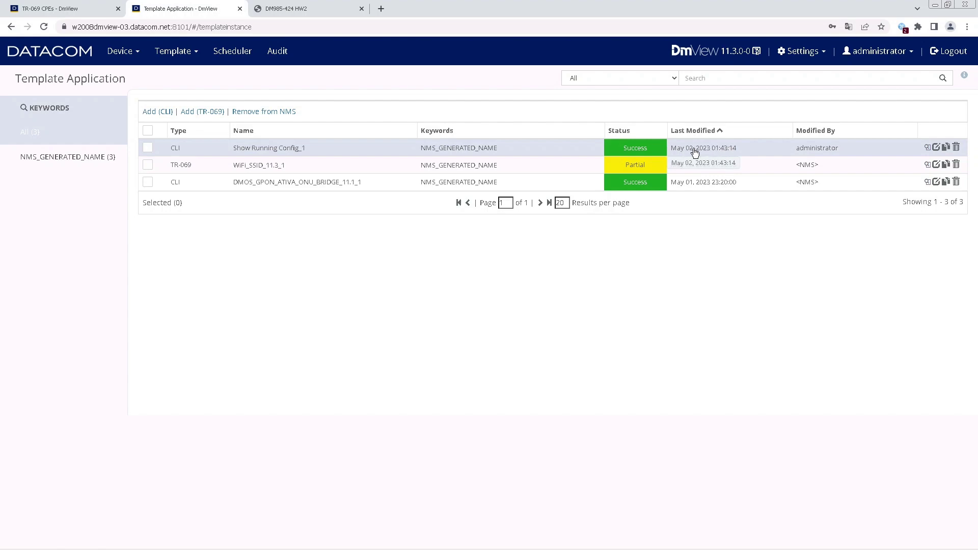
{"action": "left_click", "coordinate": [928, 147]}
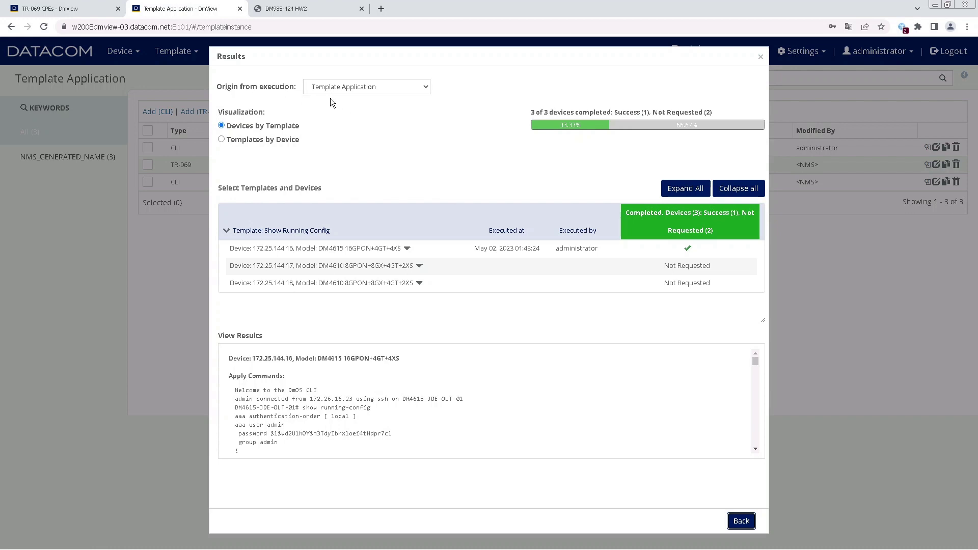
{"action": "left_click", "coordinate": [359, 87]}
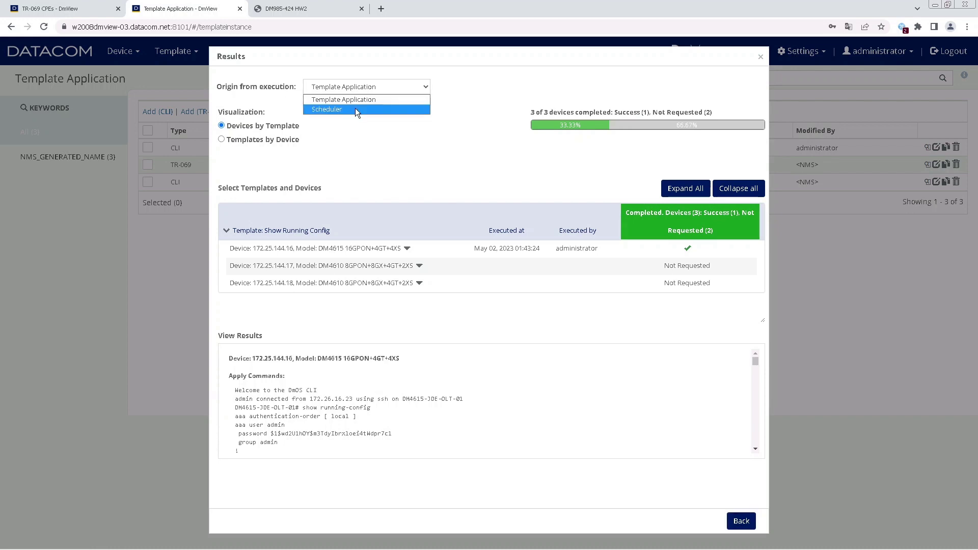
{"action": "left_click", "coordinate": [355, 109]}
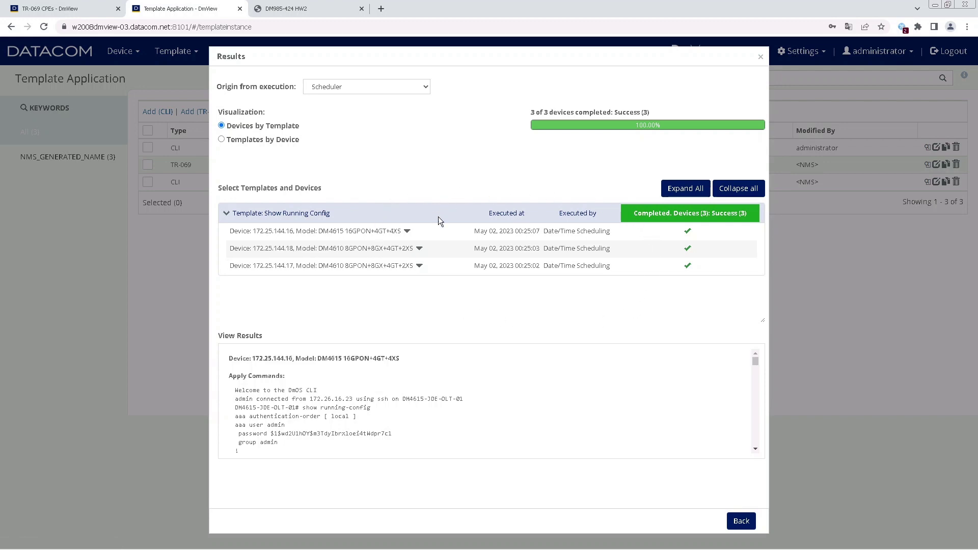
{"action": "left_click", "coordinate": [377, 86]}
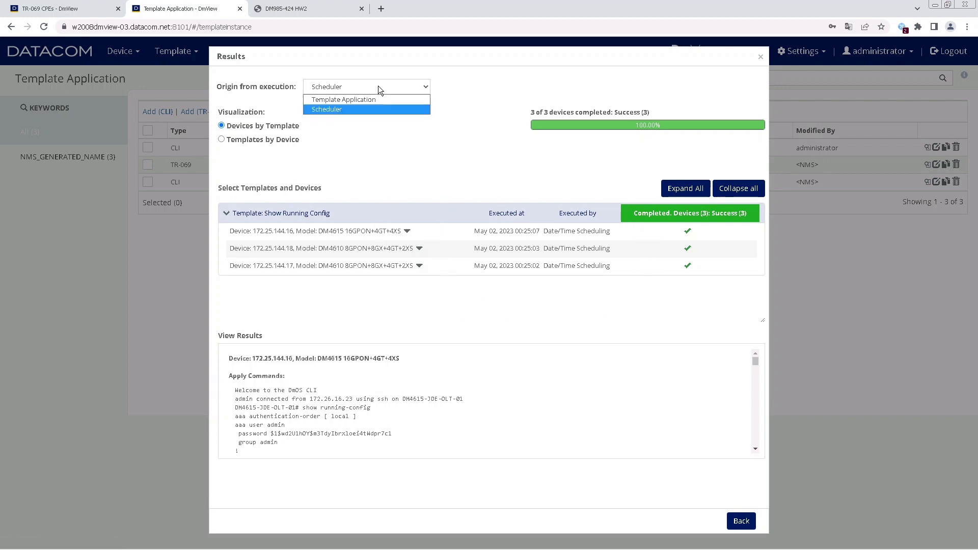
{"action": "left_click", "coordinate": [371, 100]}
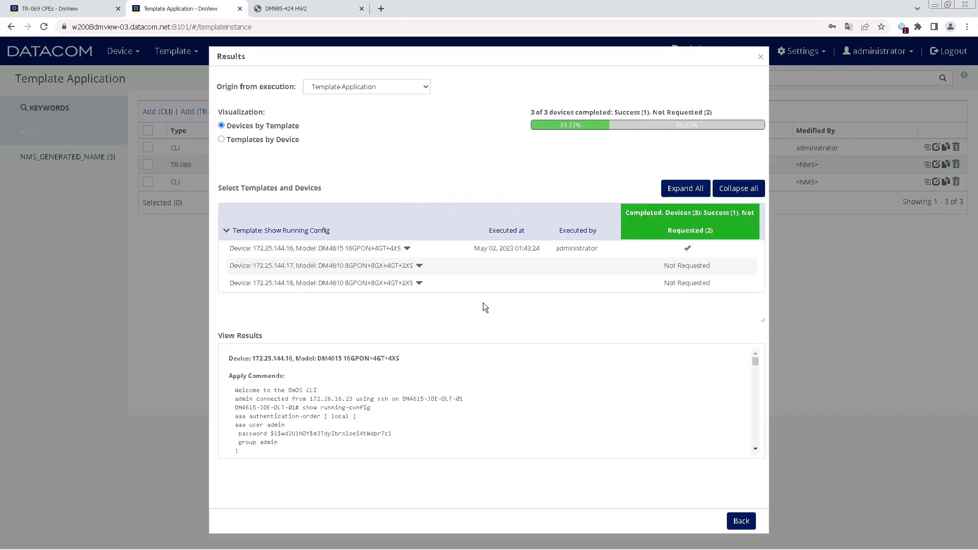
{"action": "left_click", "coordinate": [734, 523]}
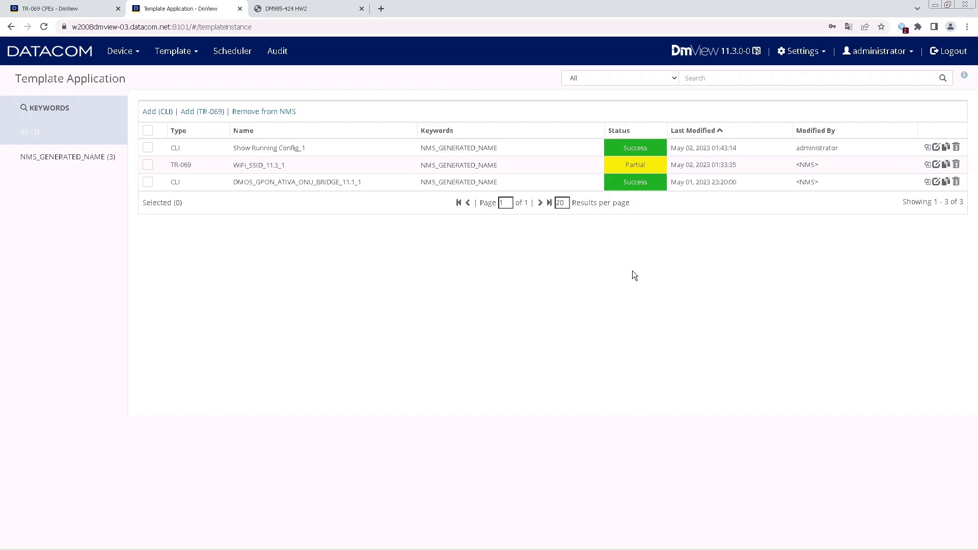
Re-run Show Running Config_1 with Apply now ticked for device 172.25.144.17.
{"action": "double_click", "coordinate": [295, 148]}
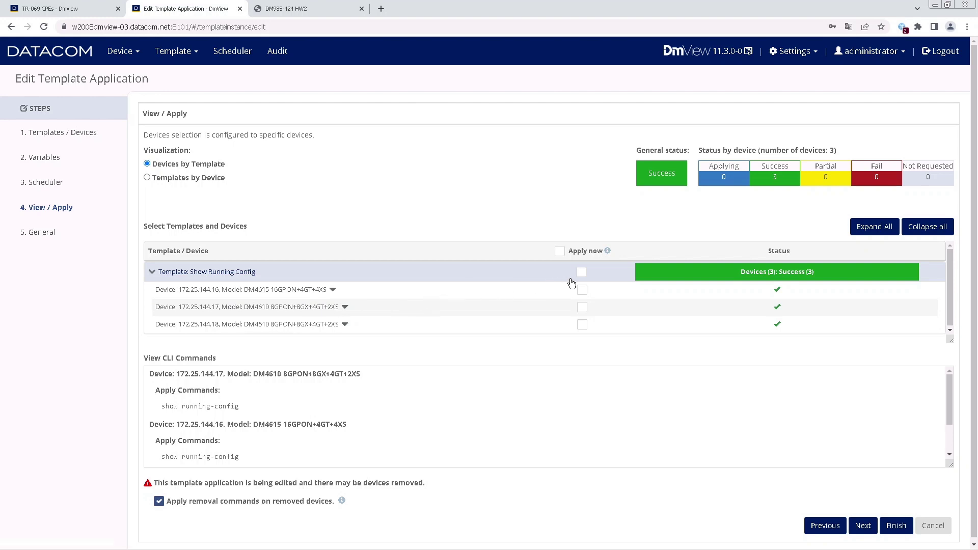
{"action": "left_click_drag", "start_coordinate": [308, 293], "coordinate": [244, 303]}
{"action": "left_click", "coordinate": [583, 308]}
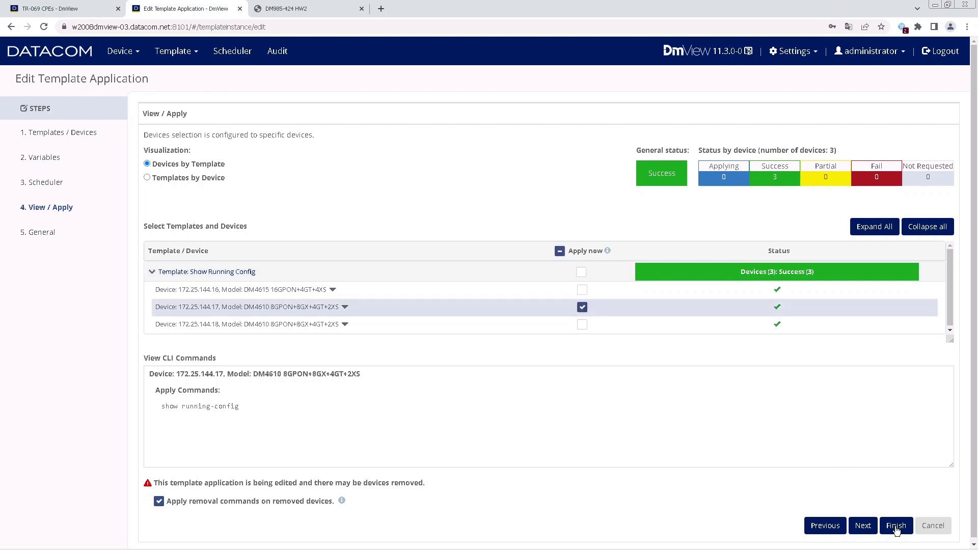
{"action": "left_click", "coordinate": [897, 527]}
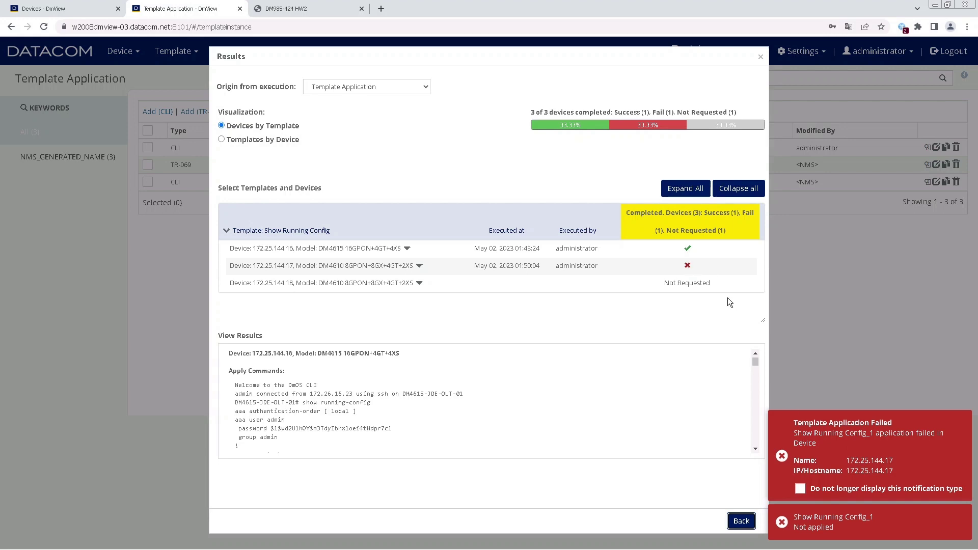
Dismiss the Template Application Failed and Not applied notifications, then review Show Running Config_1 results.
{"action": "left_click", "coordinate": [742, 521]}
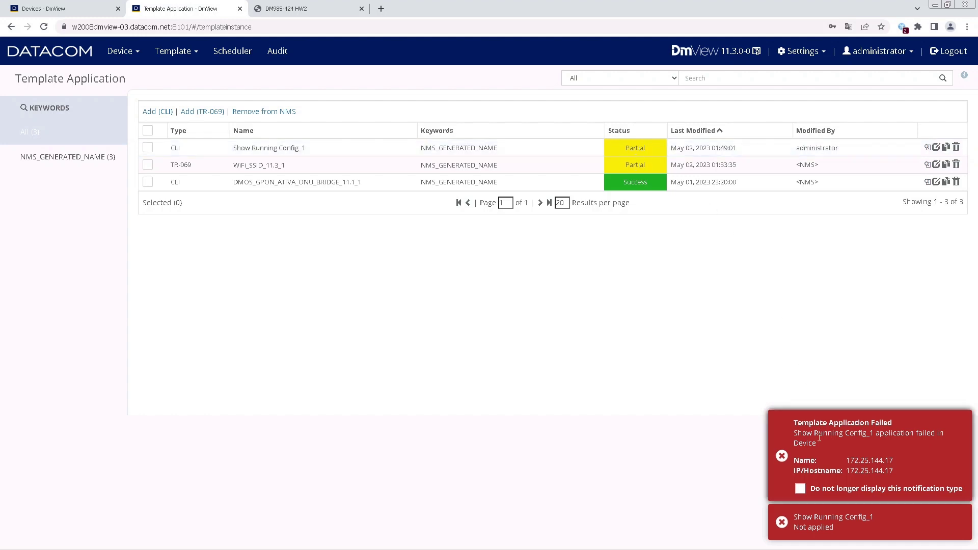
{"action": "left_click", "coordinate": [844, 451]}
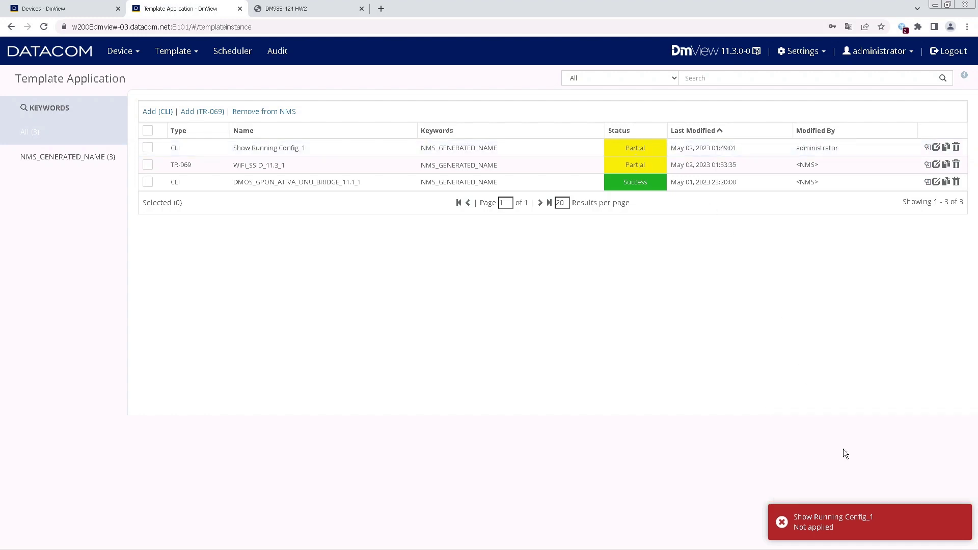
{"action": "left_click", "coordinate": [847, 523]}
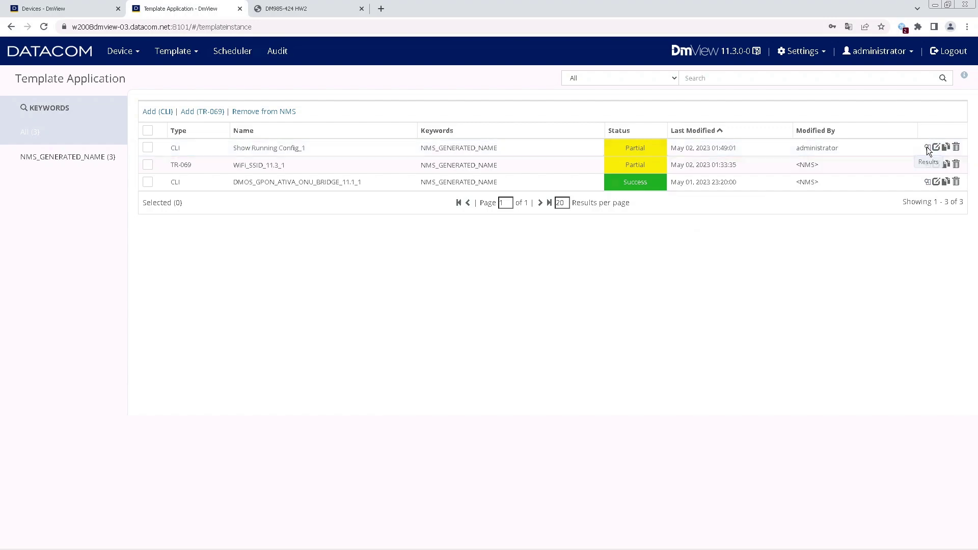
{"action": "left_click", "coordinate": [928, 147]}
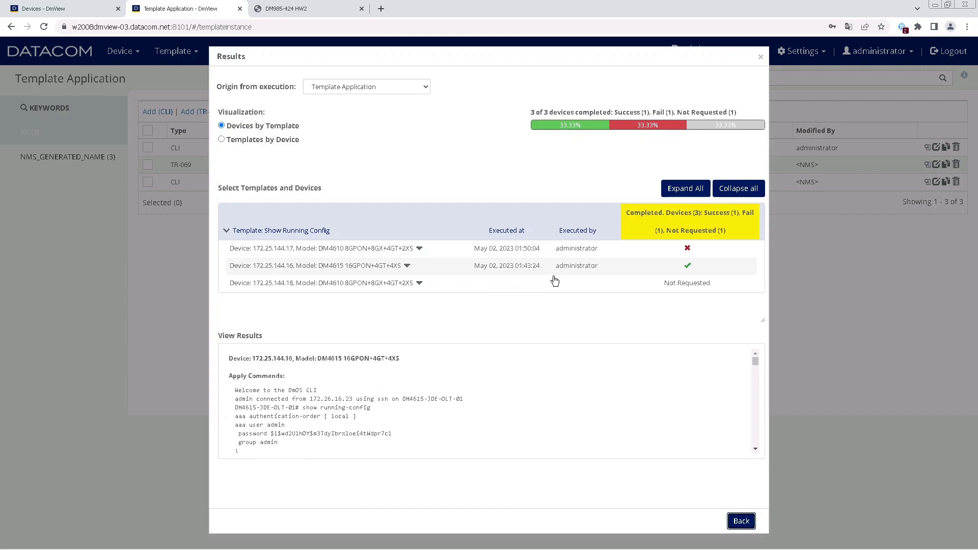
{"action": "left_click", "coordinate": [742, 521]}
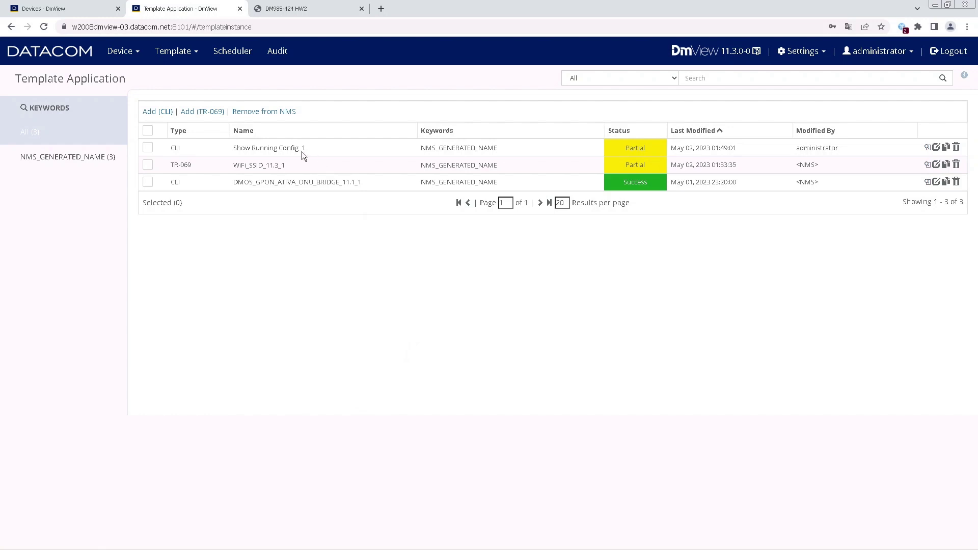
{"action": "double_click", "coordinate": [273, 148]}
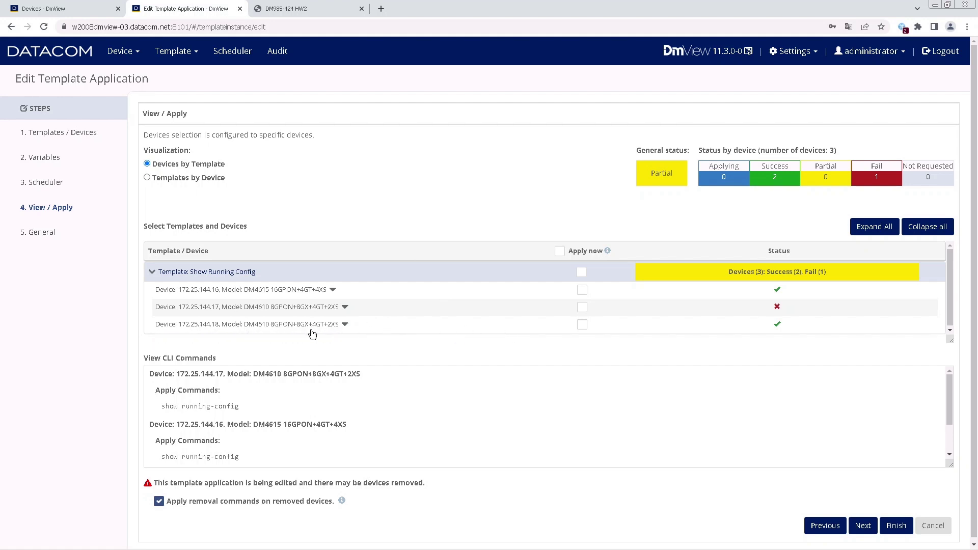
{"action": "left_click", "coordinate": [582, 325]}
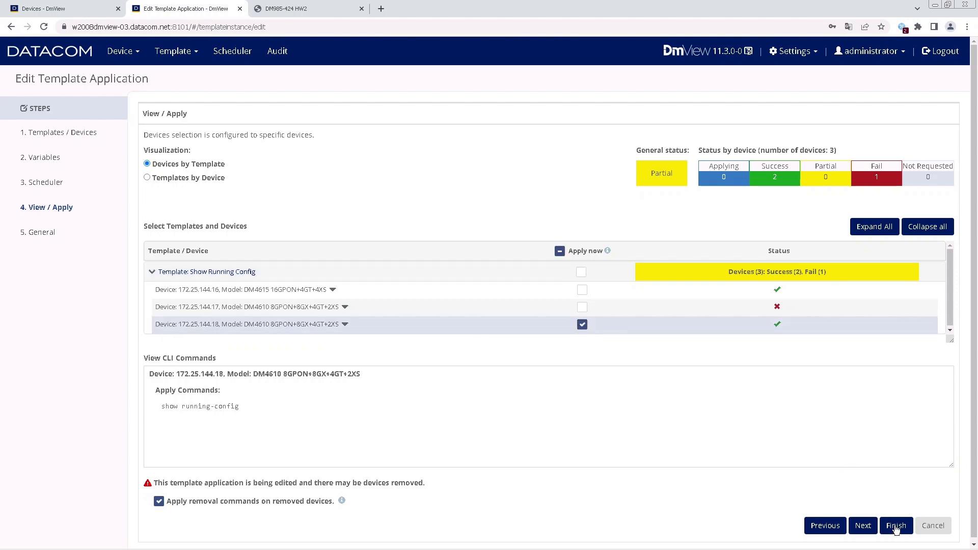
{"action": "left_click", "coordinate": [896, 527]}
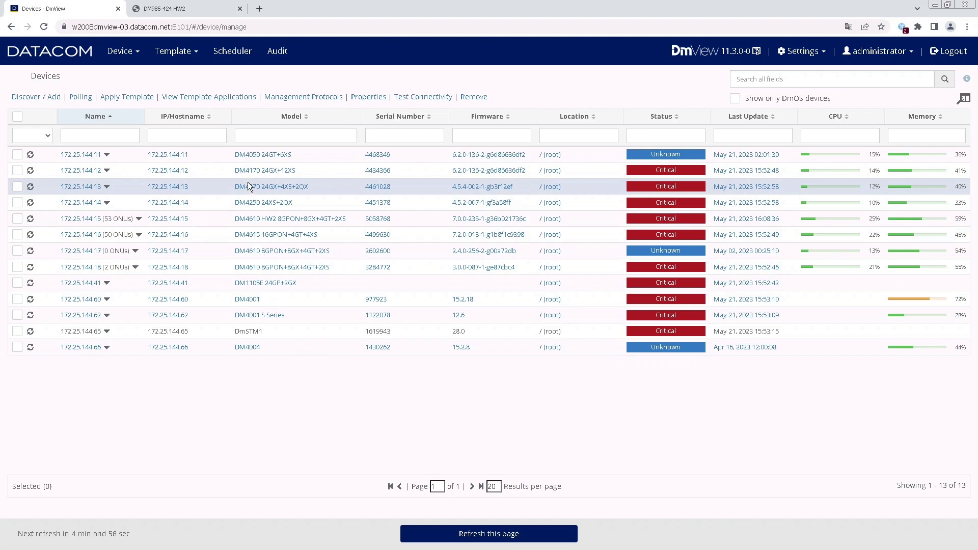
Open DMOS_FIRMWARE_UPDATE_RELOAD_VAR from Template > Template and advance to its Commands step.
{"action": "left_click", "coordinate": [176, 56]}
{"action": "left_click", "coordinate": [179, 74]}
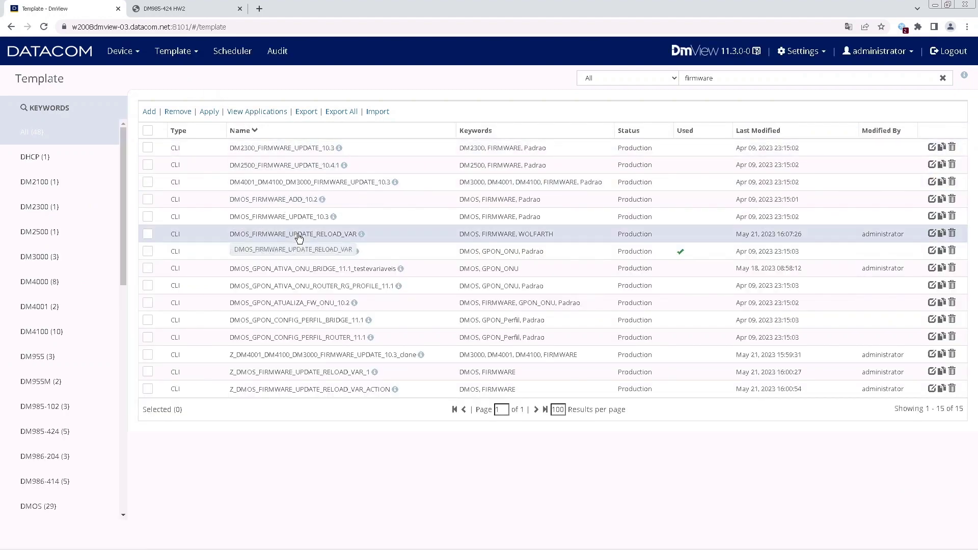
{"action": "left_click", "coordinate": [336, 235]}
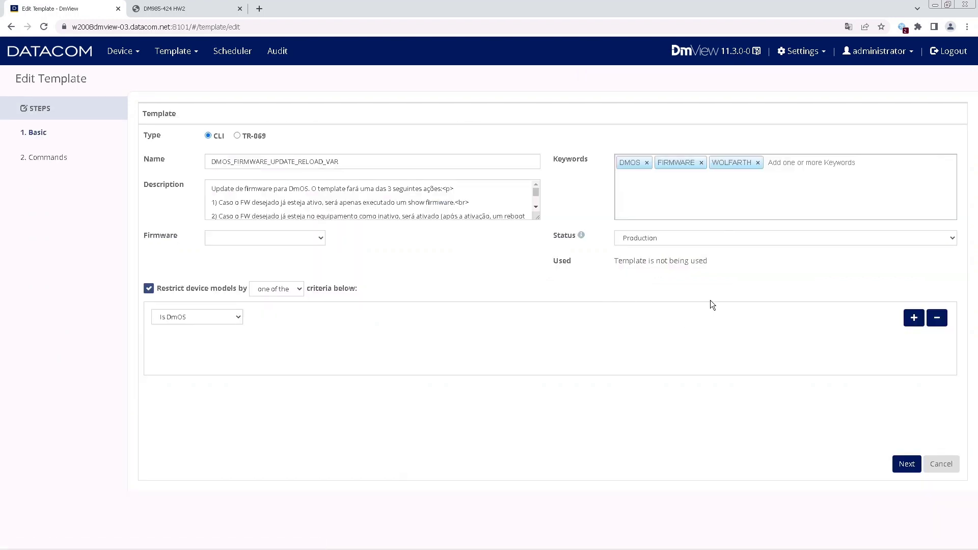
{"action": "left_click", "coordinate": [897, 465]}
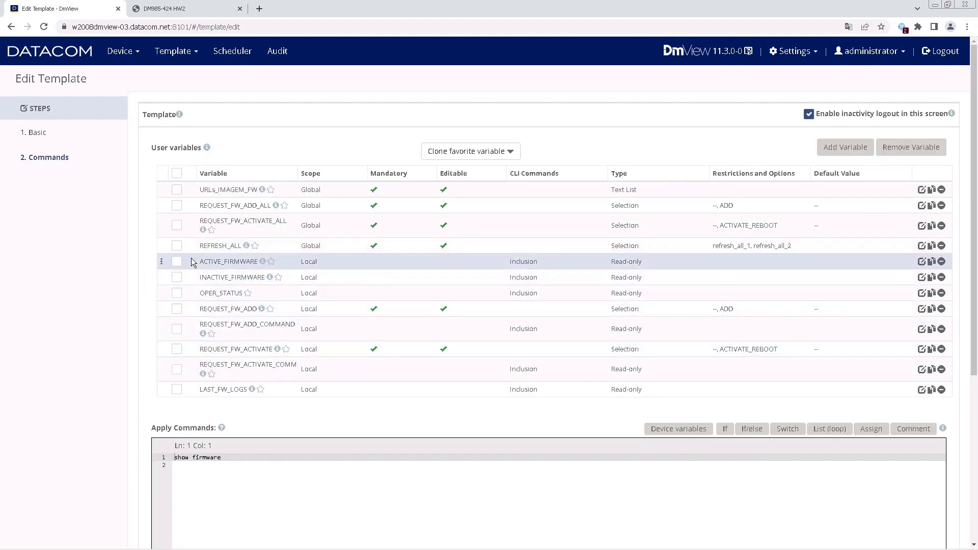
{"action": "left_click_drag", "start_coordinate": [194, 245], "coordinate": [199, 263]}
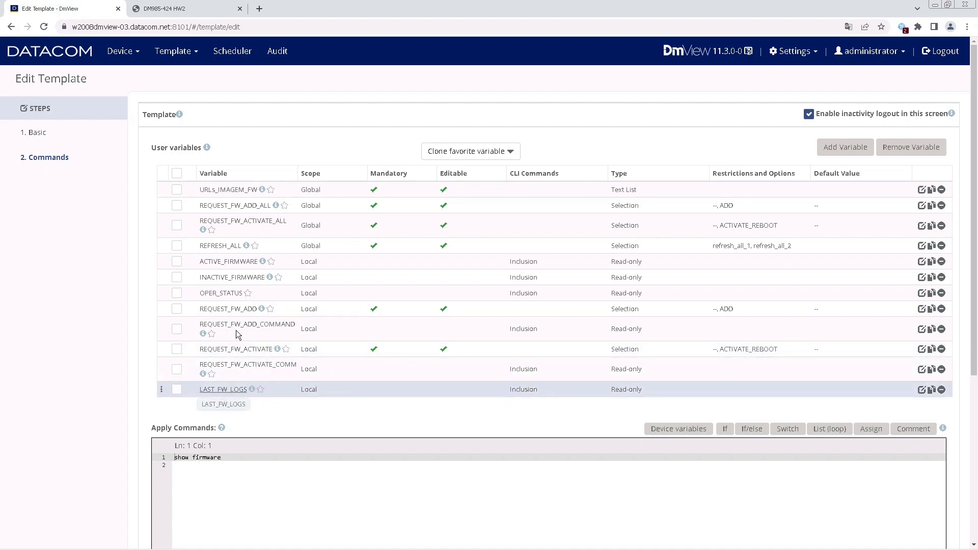
Inspect the ACTIVE_FIRMWARE variable, then cancel template editing and confirm discarding changes.
{"action": "left_click", "coordinate": [232, 262]}
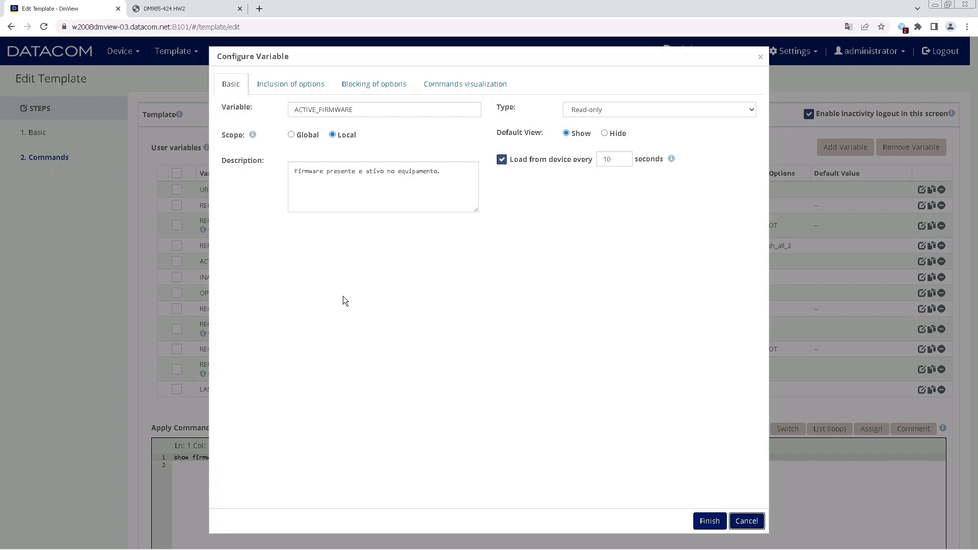
{"action": "left_click", "coordinate": [710, 521]}
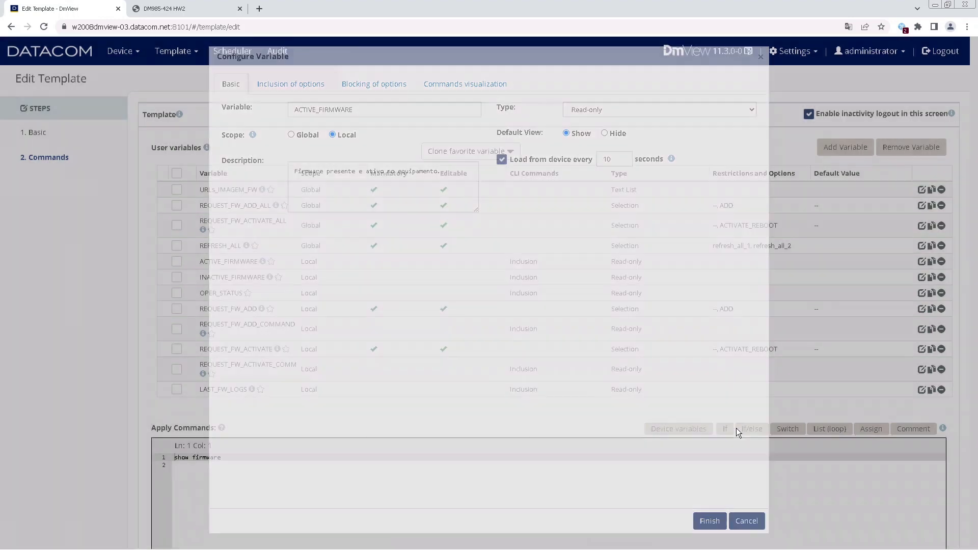
{"action": "scroll", "coordinate": [698, 365], "scroll_direction": "down", "scroll_amount": 5}
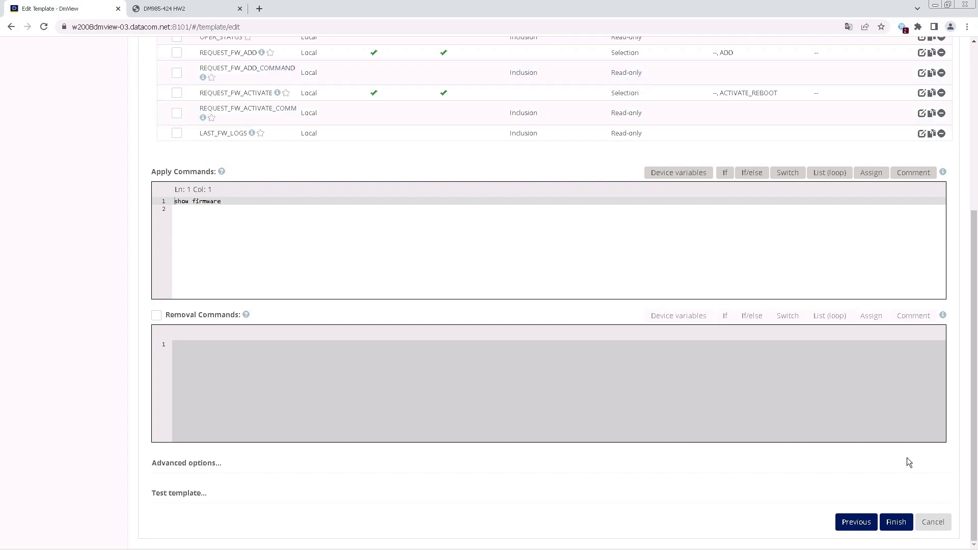
{"action": "left_click", "coordinate": [945, 528]}
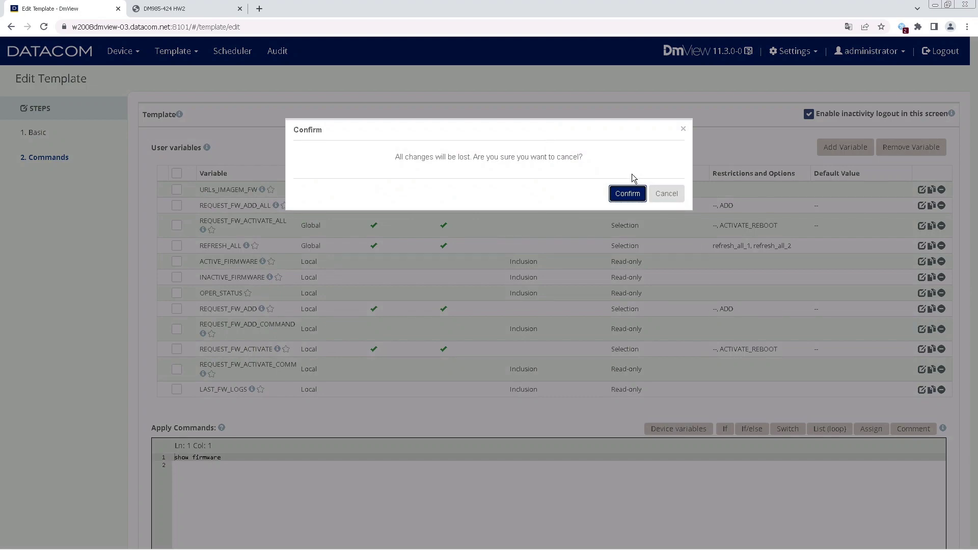
{"action": "left_click", "coordinate": [627, 194]}
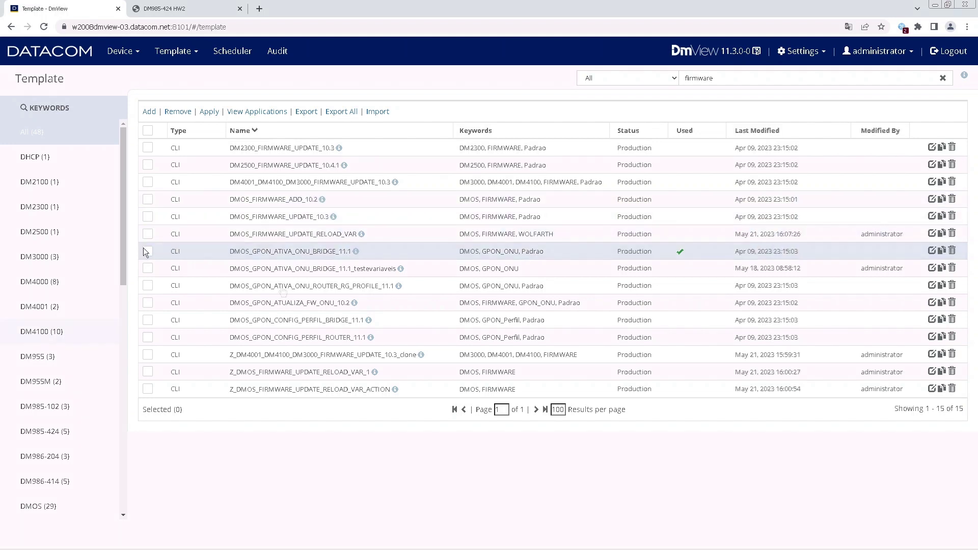
Apply DMOS_FIRMWARE_UPDATE_RELOAD_VAR with device 172.25.144.15 added as the only target.
{"action": "left_click", "coordinate": [148, 234]}
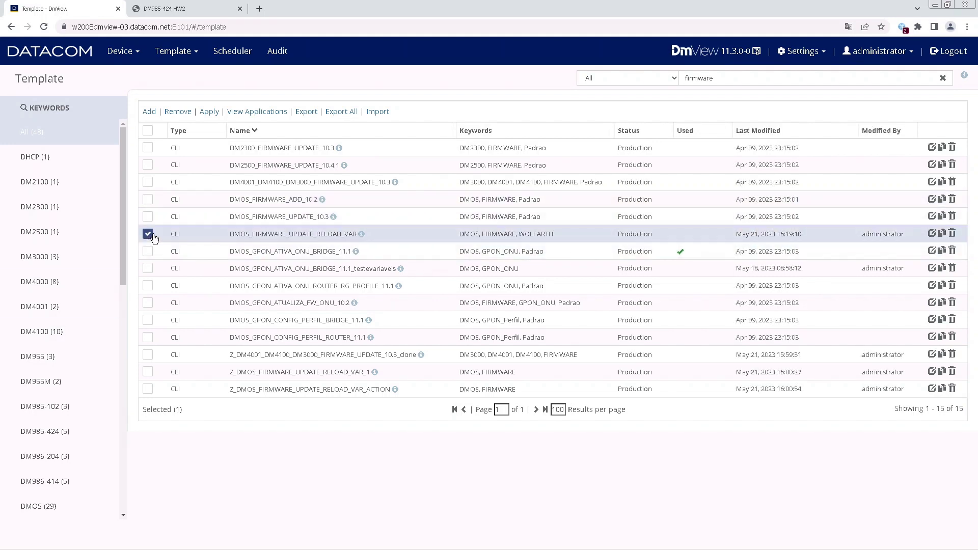
{"action": "left_click", "coordinate": [209, 112]}
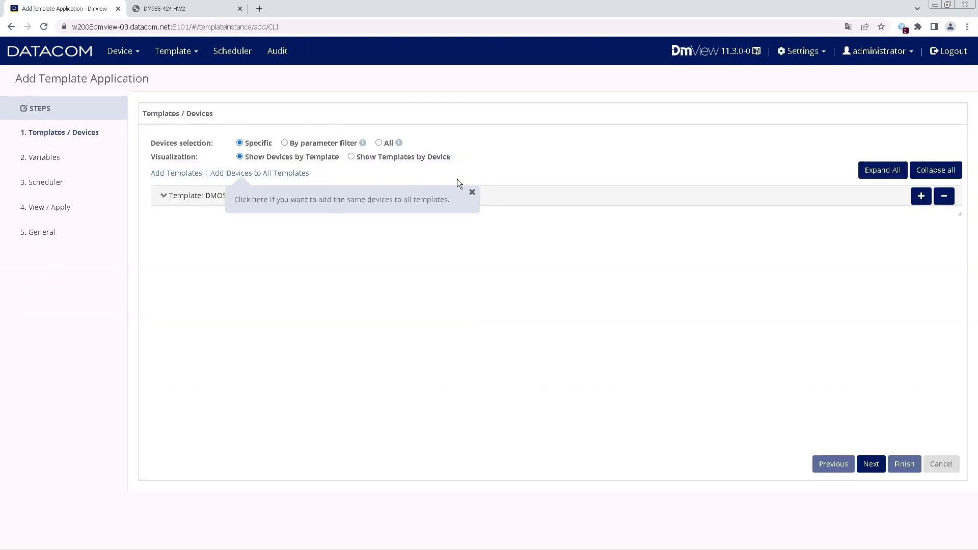
{"action": "left_click", "coordinate": [472, 193]}
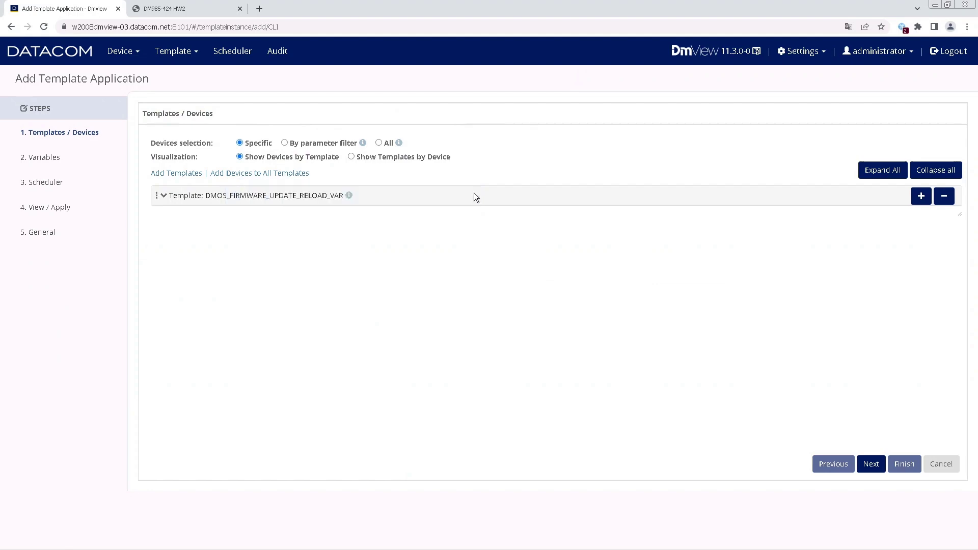
{"action": "left_click", "coordinate": [277, 174]}
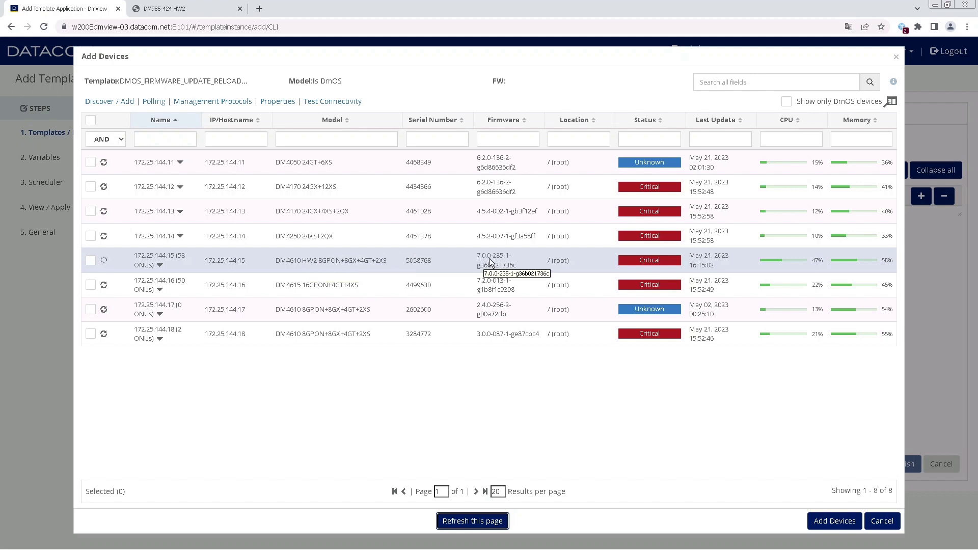
{"action": "left_click", "coordinate": [90, 261]}
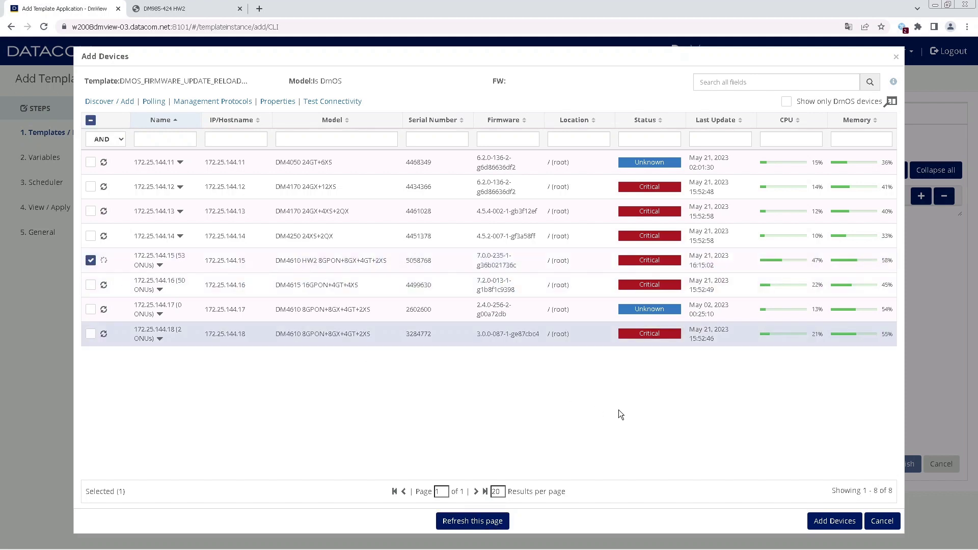
{"action": "left_click", "coordinate": [841, 529]}
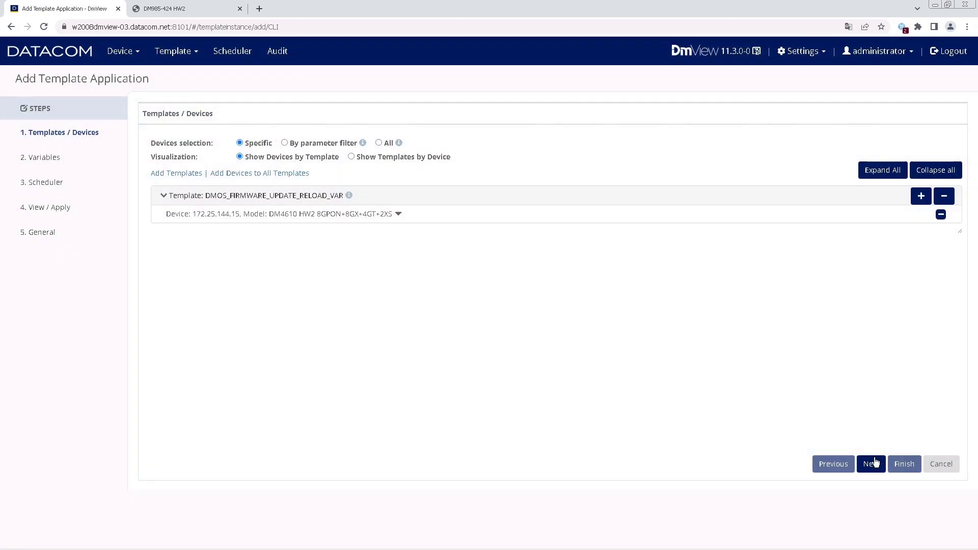
{"action": "left_click", "coordinate": [872, 465]}
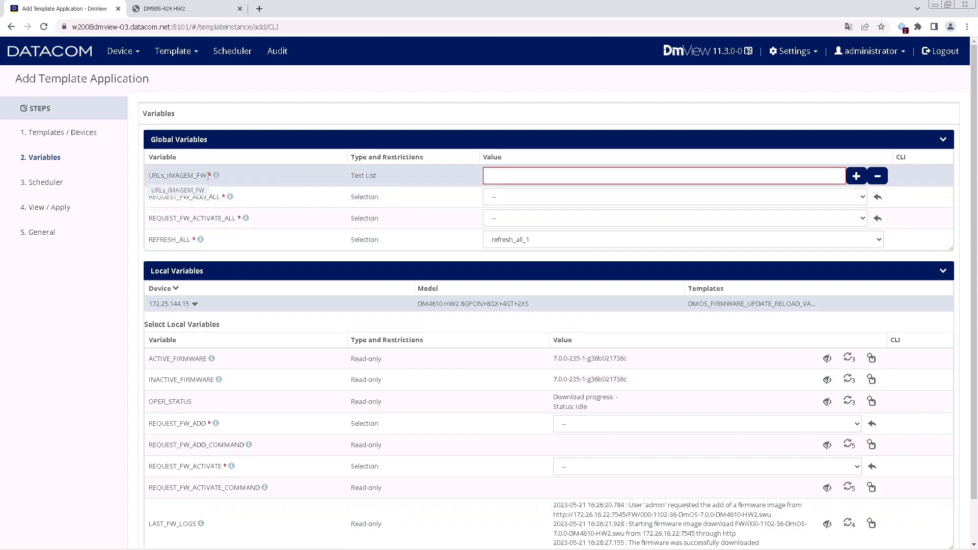
{"action": "left_click", "coordinate": [519, 176]}
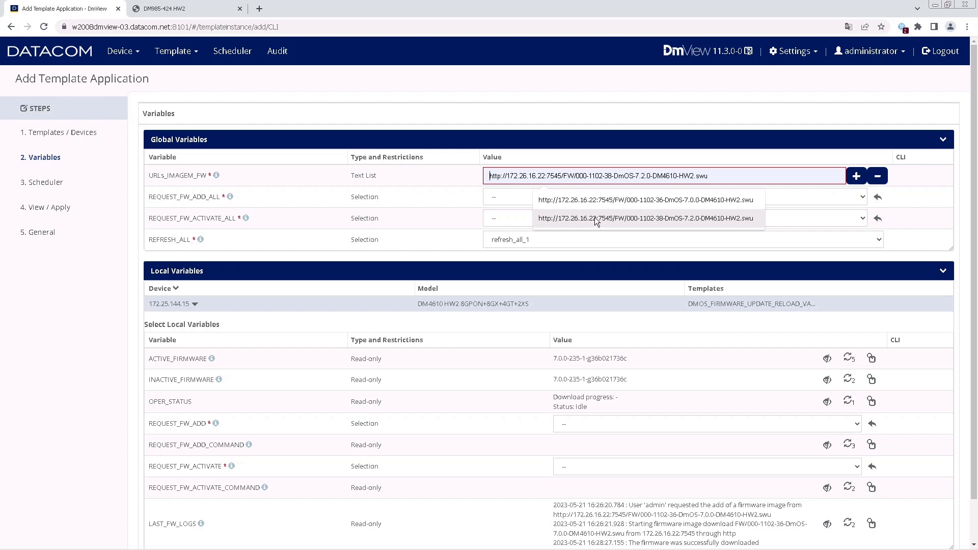
{"action": "left_click", "coordinate": [649, 219]}
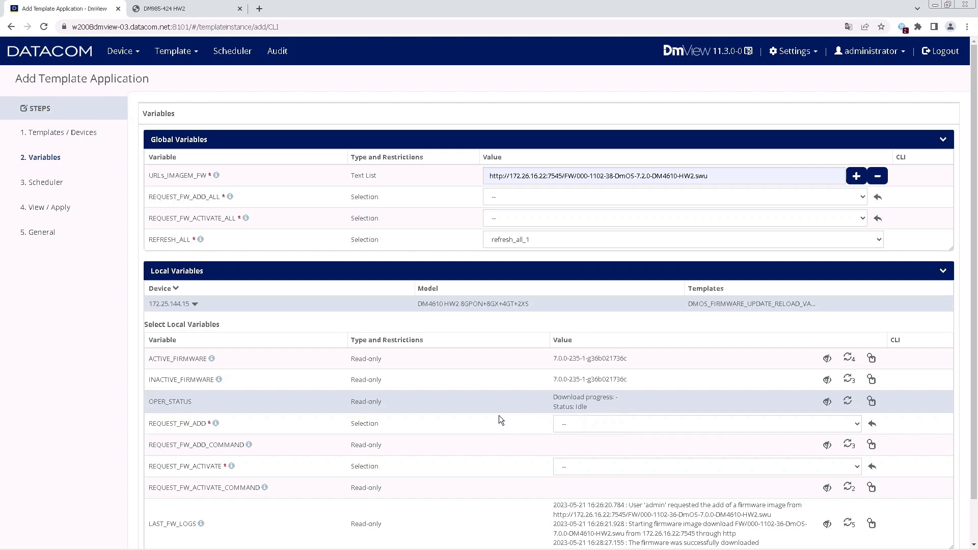
Set REQUEST_FW_ADD to ADD and REQUEST_FW_ACTIVATE to ACTIVATE_REBOOT for 172.25.144.15.
{"action": "scroll", "coordinate": [480, 424], "scroll_direction": "down", "scroll_amount": 2}
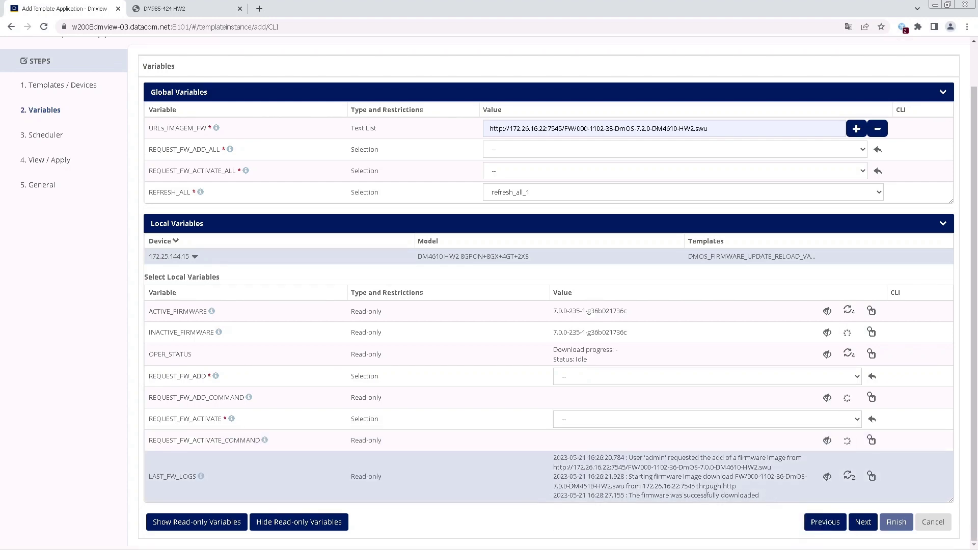
{"action": "scroll", "coordinate": [678, 411], "scroll_direction": "up", "scroll_amount": 1}
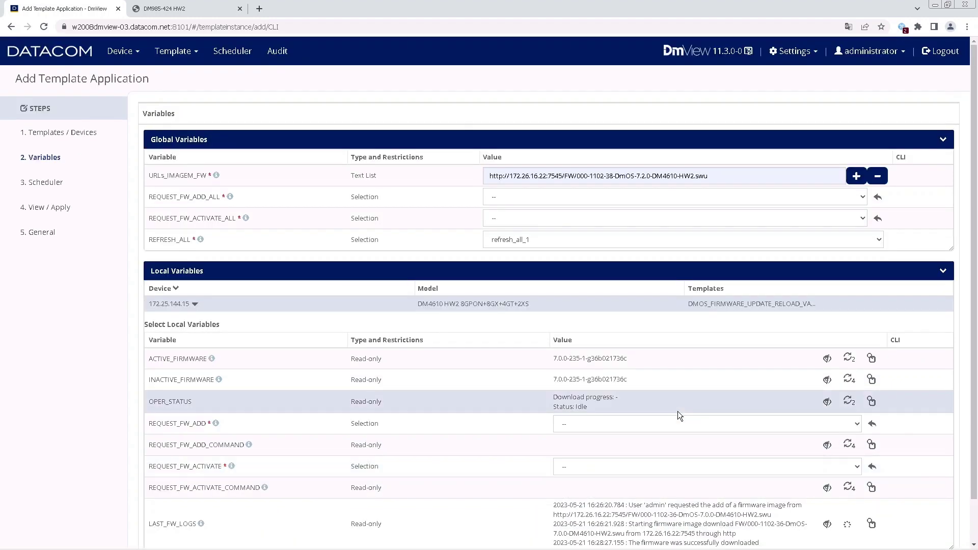
{"action": "scroll", "coordinate": [680, 414], "scroll_direction": "down", "scroll_amount": 1}
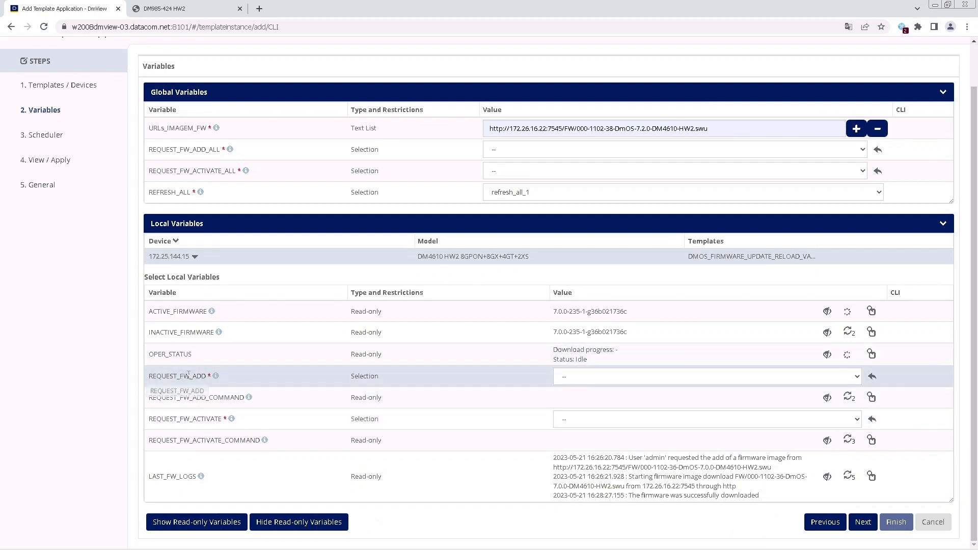
{"action": "left_click", "coordinate": [629, 377]}
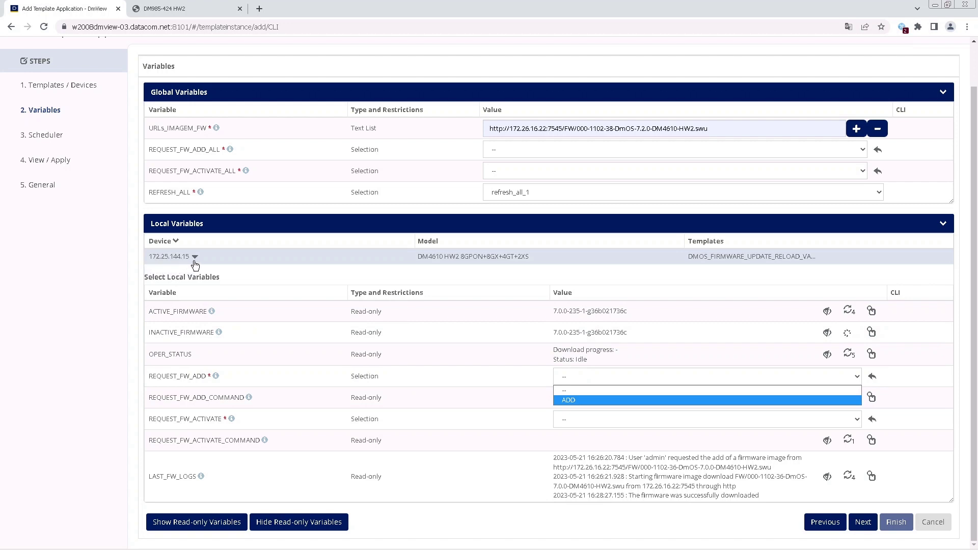
{"action": "left_click", "coordinate": [606, 399]}
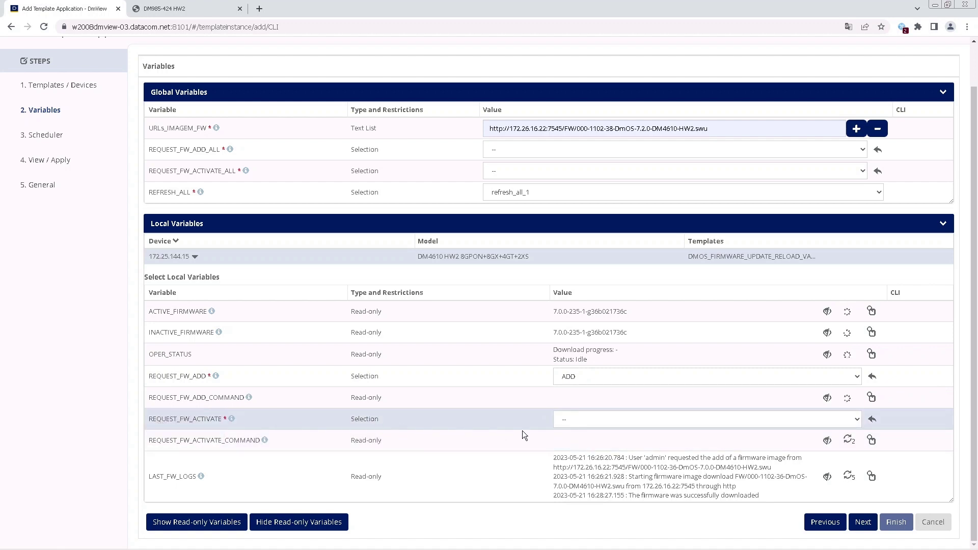
{"action": "left_click", "coordinate": [608, 419]}
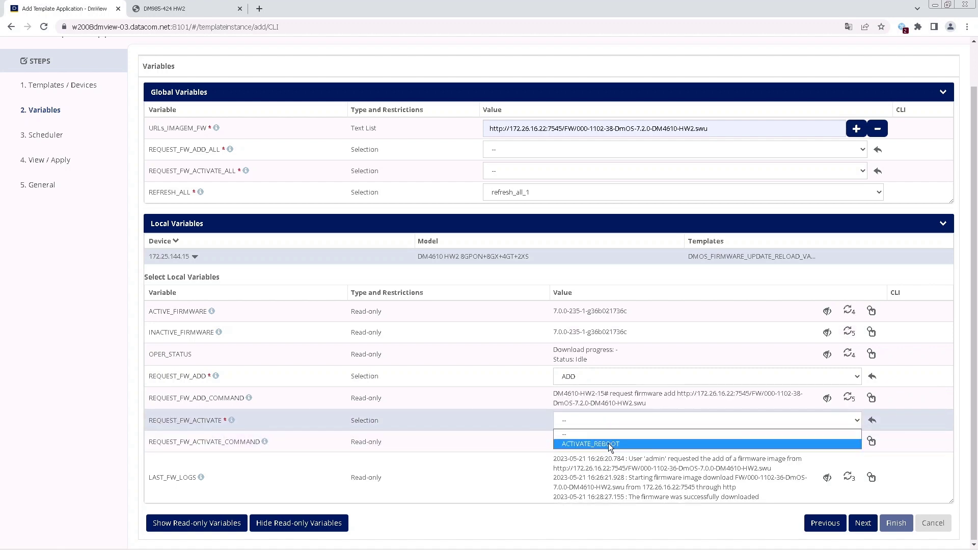
{"action": "left_click", "coordinate": [609, 443]}
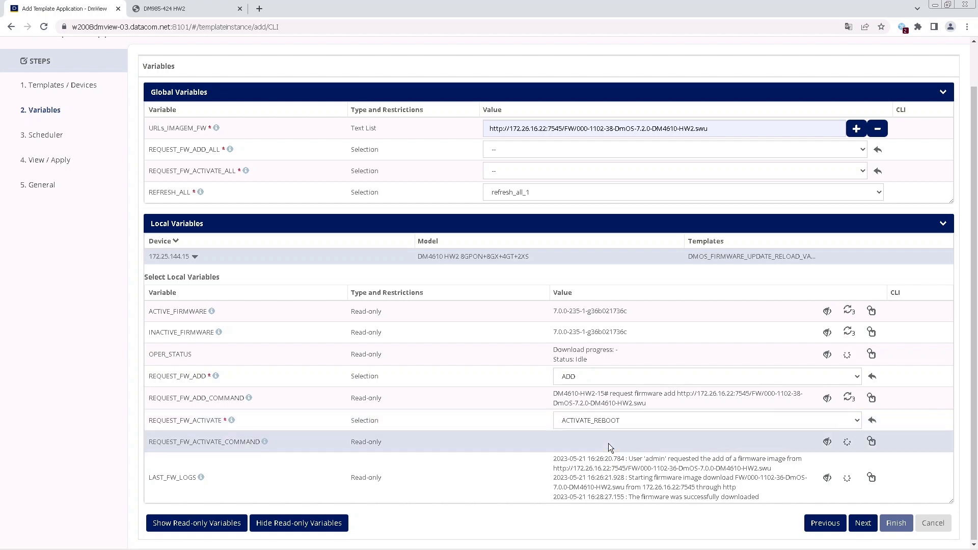
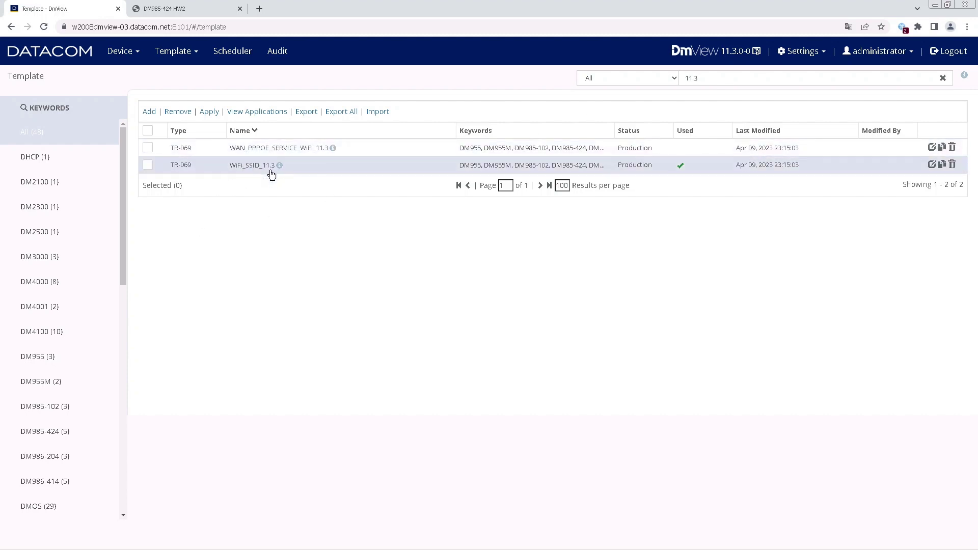
Apply WAN_PPPOE_SERVICE_WiFi_11.3 with CPE DACM9117ECA8 as target and continue to Variables.
{"action": "left_click", "coordinate": [150, 148]}
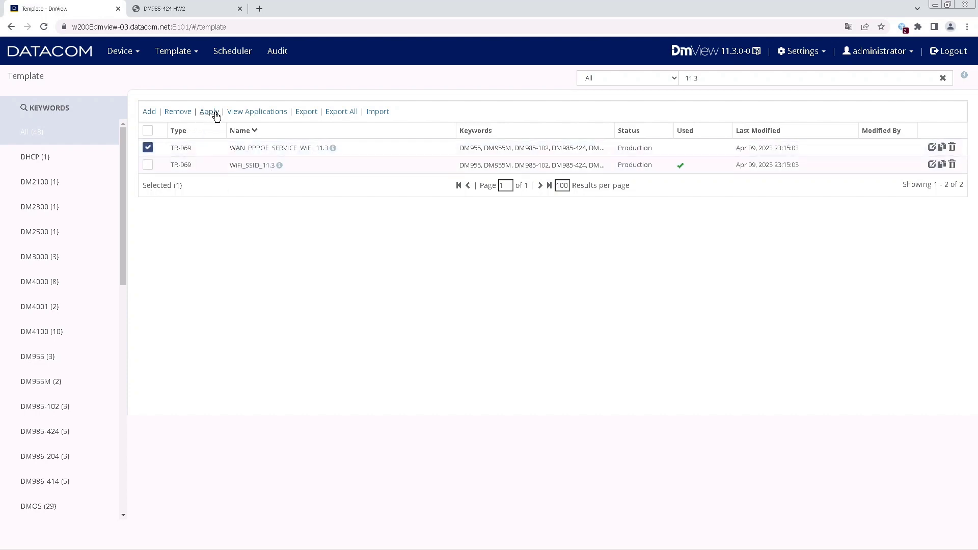
{"action": "left_click", "coordinate": [209, 112]}
{"action": "left_click", "coordinate": [236, 174]}
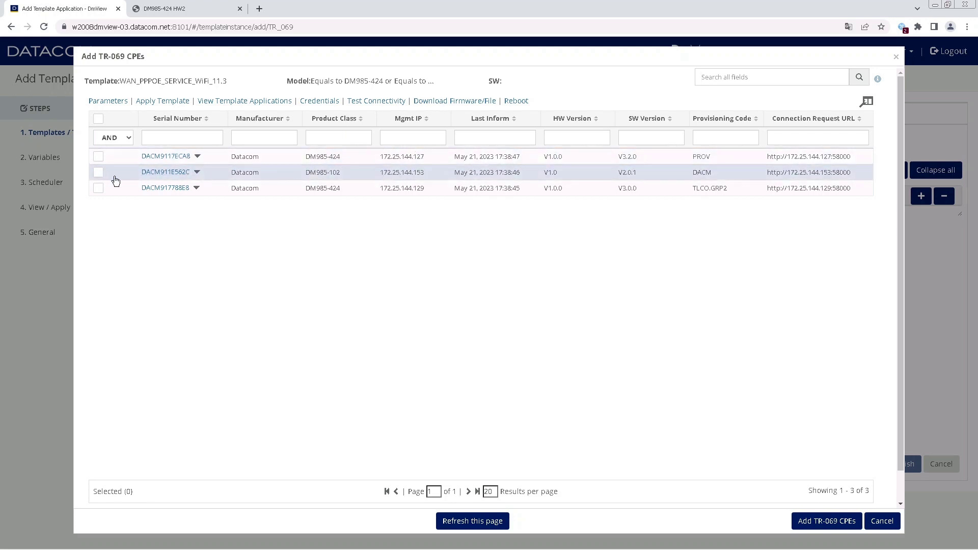
{"action": "left_click", "coordinate": [99, 157]}
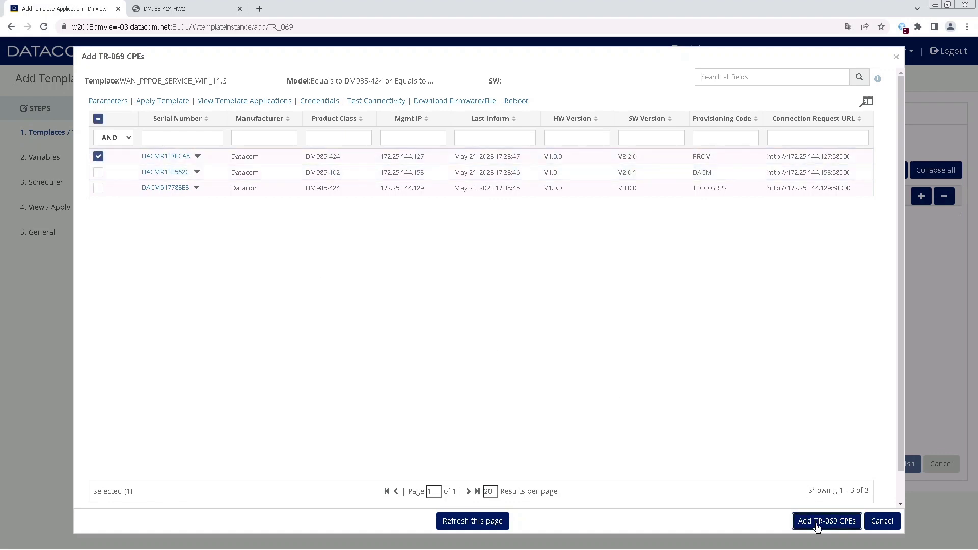
{"action": "left_click", "coordinate": [835, 521]}
{"action": "left_click", "coordinate": [869, 464]}
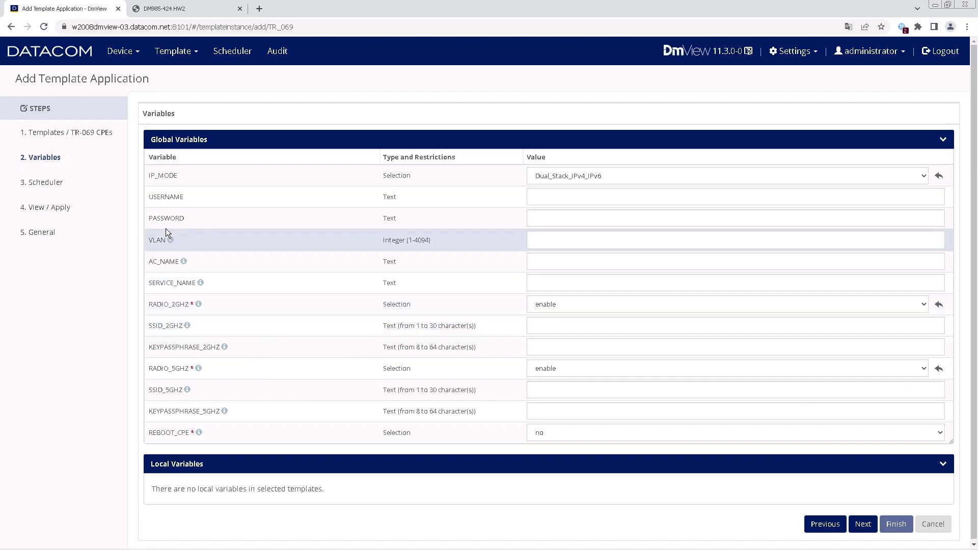
Keep IP_MODE at Dual_Stack_IPv4_IPv6 and enter the PPPoE username and password.
{"action": "left_click", "coordinate": [579, 176]}
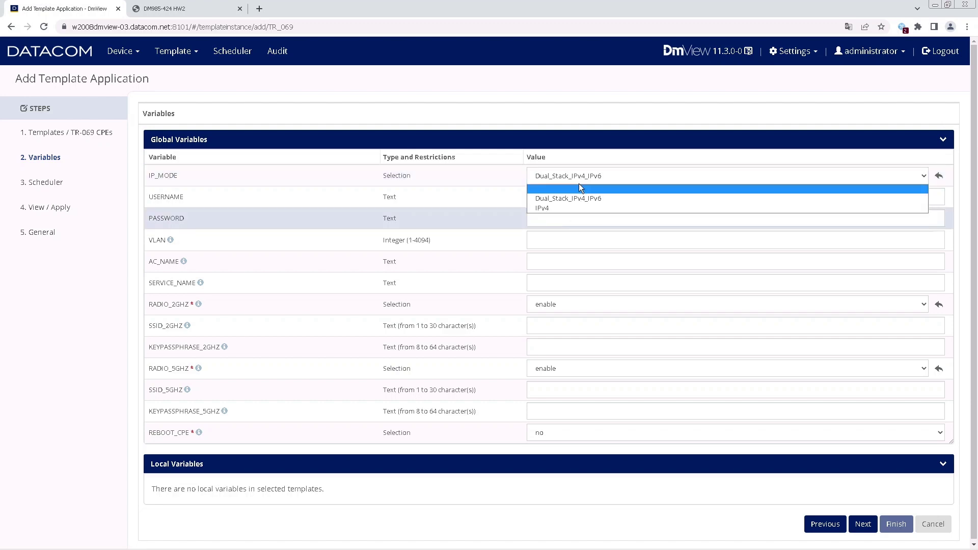
{"action": "left_click", "coordinate": [583, 178]}
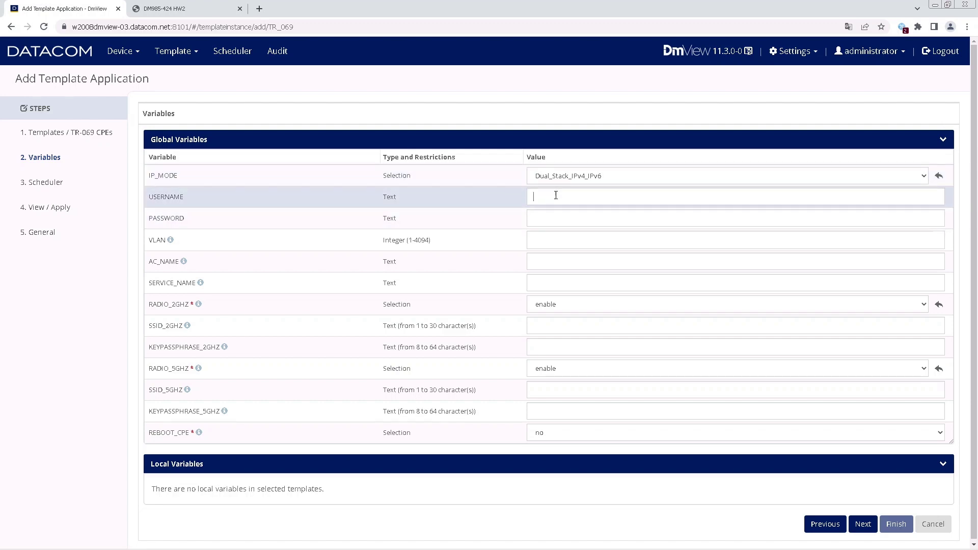
{"action": "type", "text": "datacom"}
{"action": "type", "text": "datacom"}
{"action": "type", "text": "123"}
Set VLAN to 100, AC_NAME to datacomAC and SERVICE_NAME to datacomService.
{"action": "left_click", "coordinate": [554, 242]}
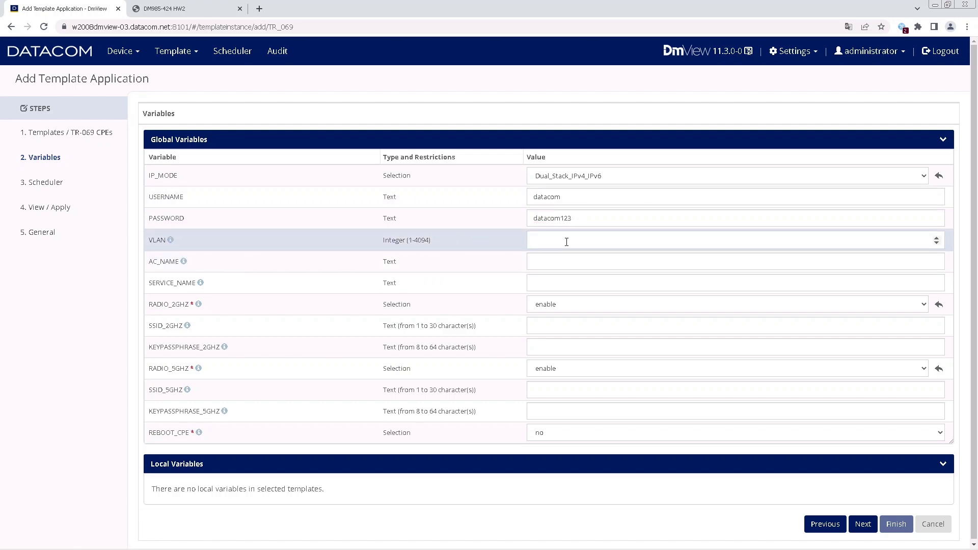
{"action": "type", "text": "100"}
{"action": "mouse_move", "coordinate": [184, 265]}
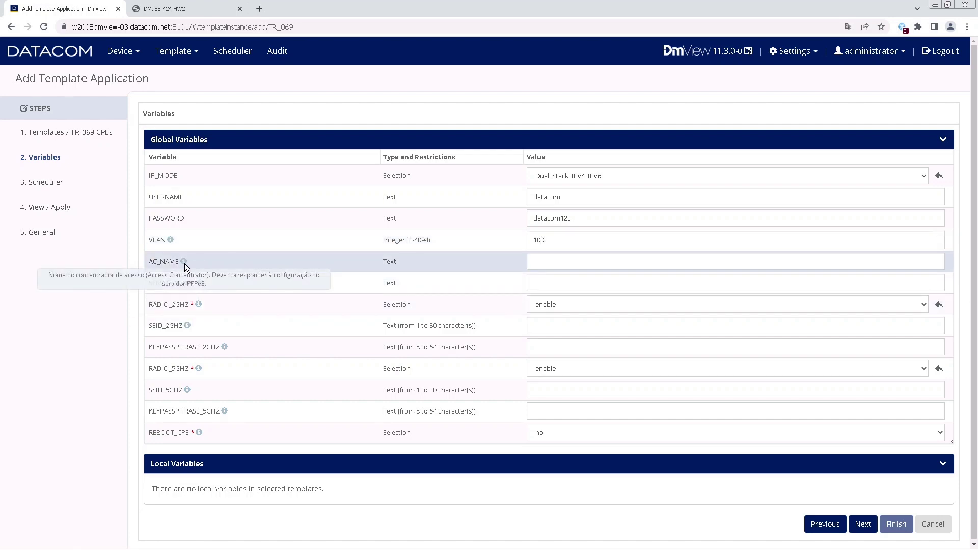
{"action": "left_click", "coordinate": [565, 257]}
{"action": "type", "text": "datac"}
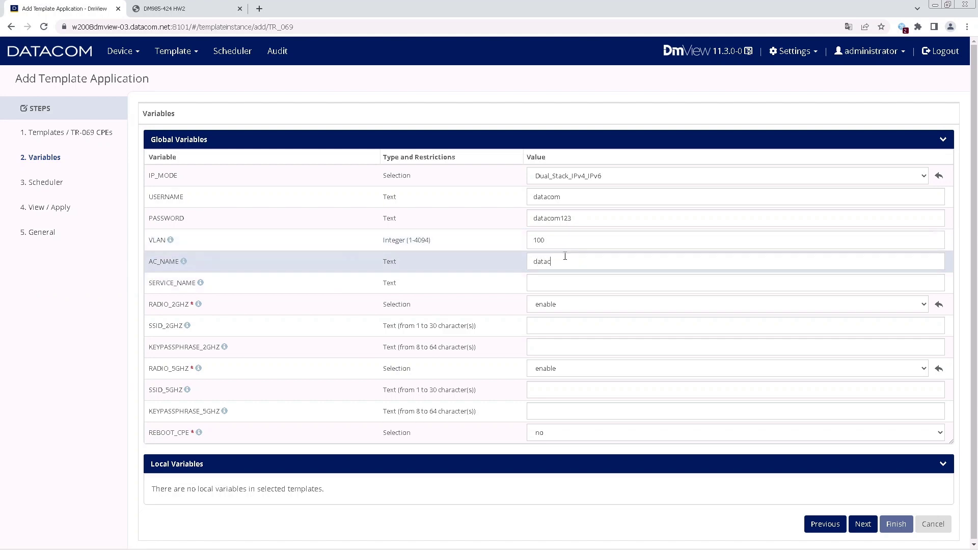
{"action": "type", "text": "omAC"}
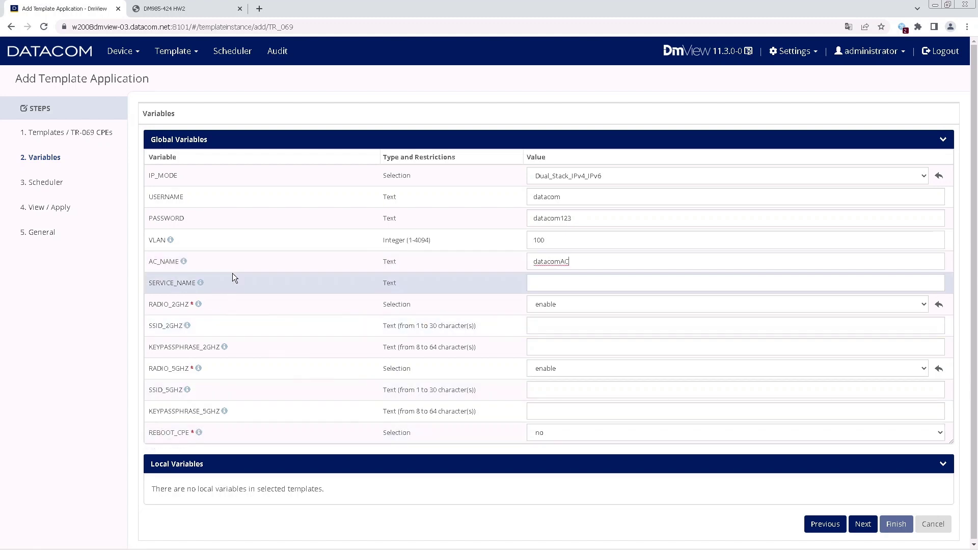
{"action": "mouse_move", "coordinate": [201, 283]}
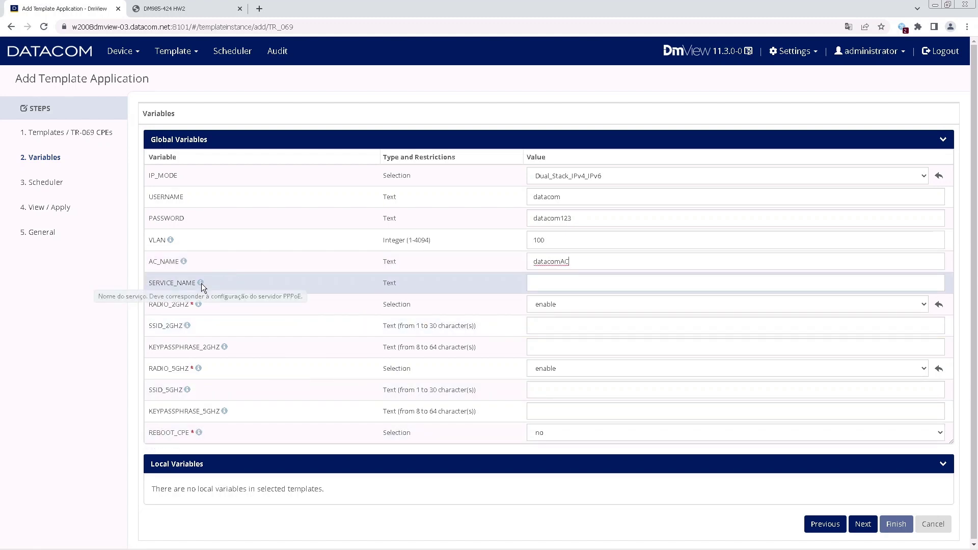
{"action": "left_click", "coordinate": [608, 281]}
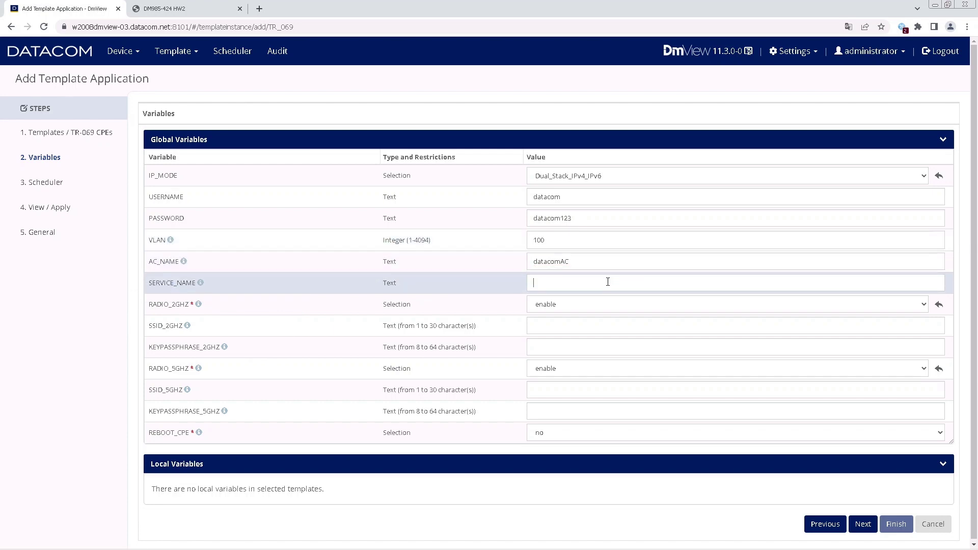
{"action": "type", "text": "datacomService"}
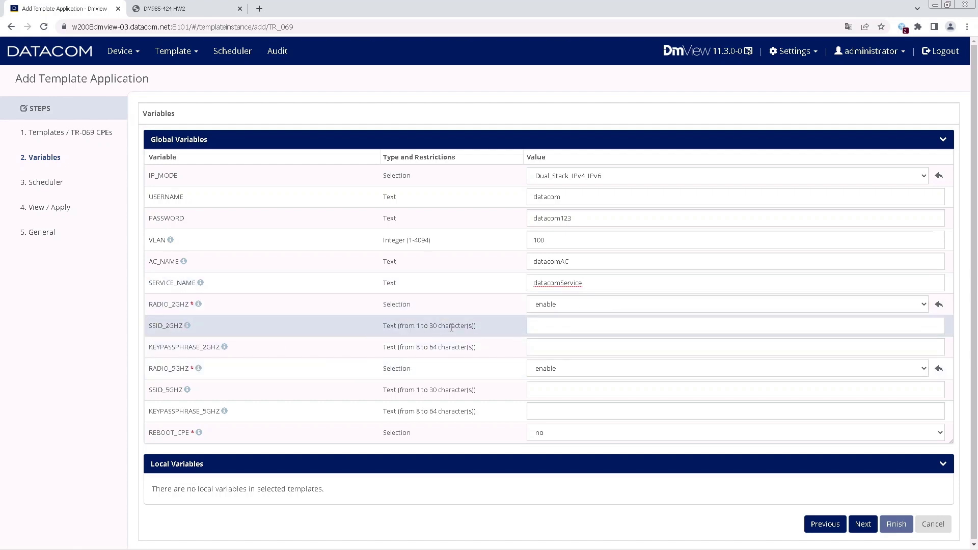
Set Wi-Fi SSIDs datacom2G and datacom5G, each with its passphrase.
{"action": "left_click", "coordinate": [550, 327]}
{"action": "type", "text": "datacom2G"}
{"action": "key", "text": "Tab"}
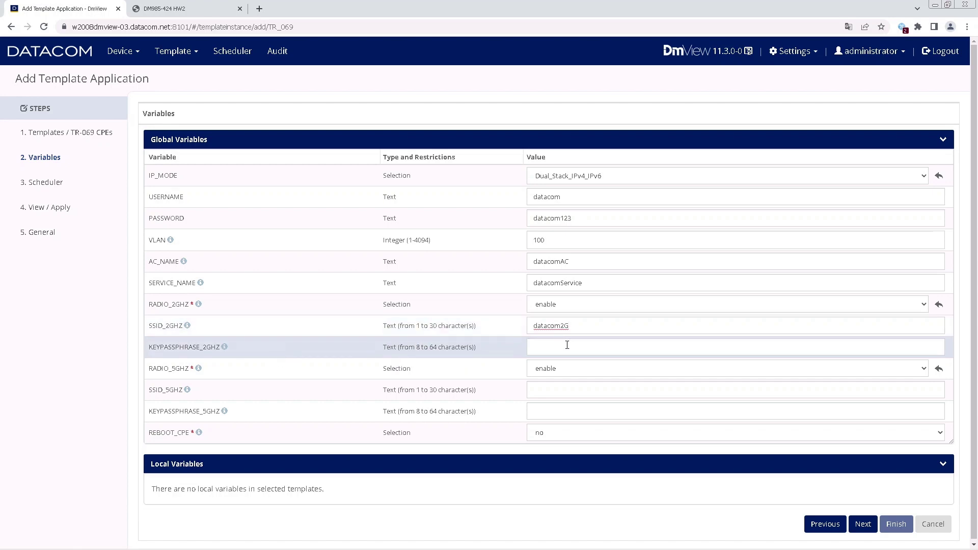
{"action": "type", "text": "datac"}
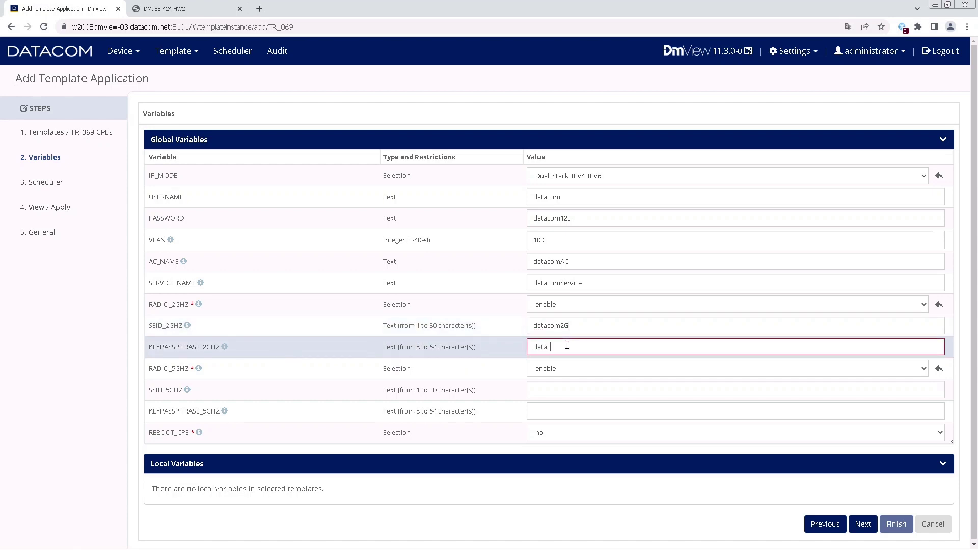
{"action": "type", "text": "om123"}
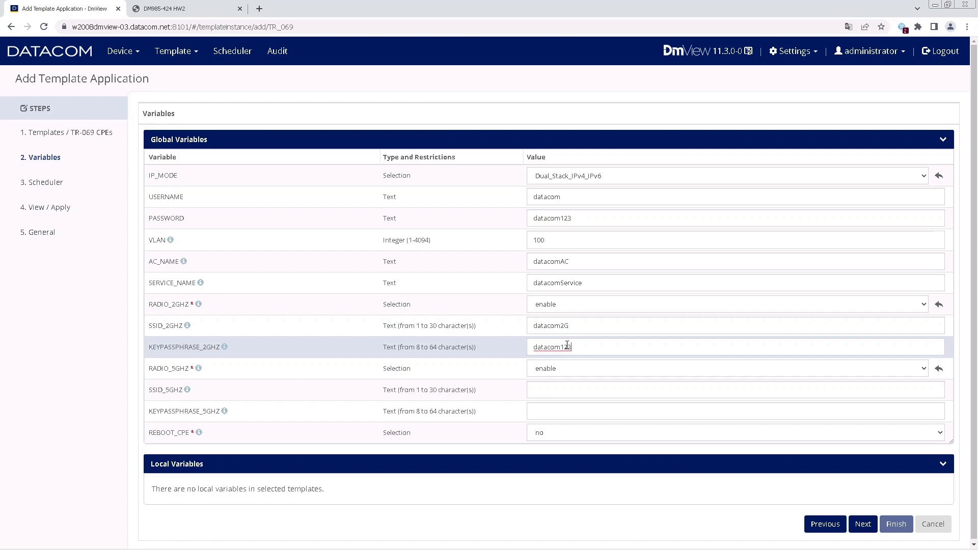
{"action": "type", "text": "2G"}
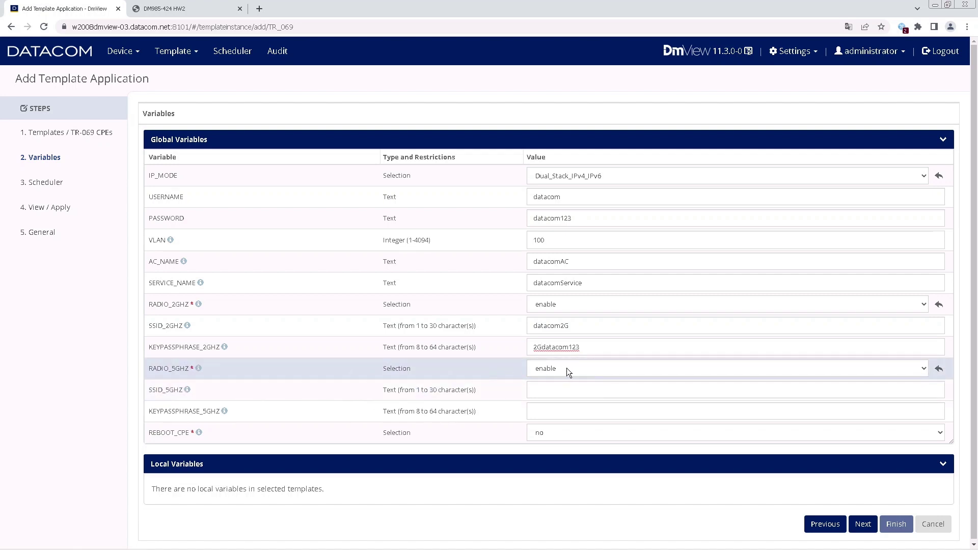
{"action": "left_click", "coordinate": [552, 392]}
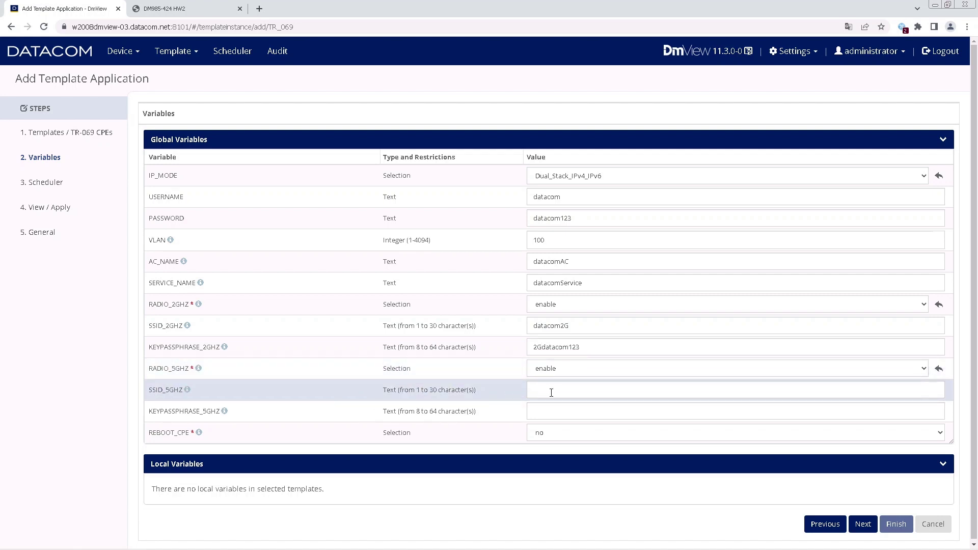
{"action": "type", "text": "datacom5G"}
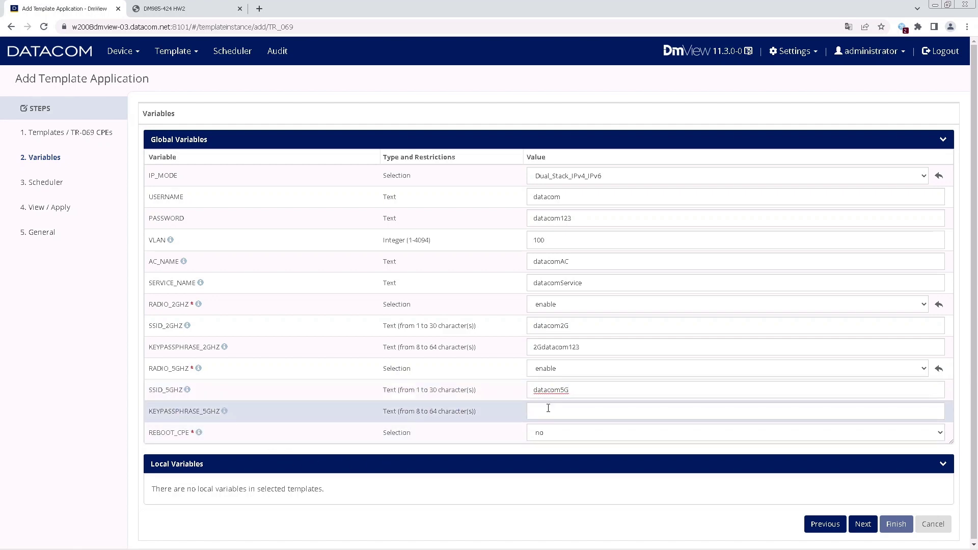
{"action": "left_click", "coordinate": [549, 409]}
{"action": "type", "text": "5Gdatacom123"}
Leave REBOOT_CPE at no and advance to the Scheduler step.
{"action": "left_click", "coordinate": [575, 430]}
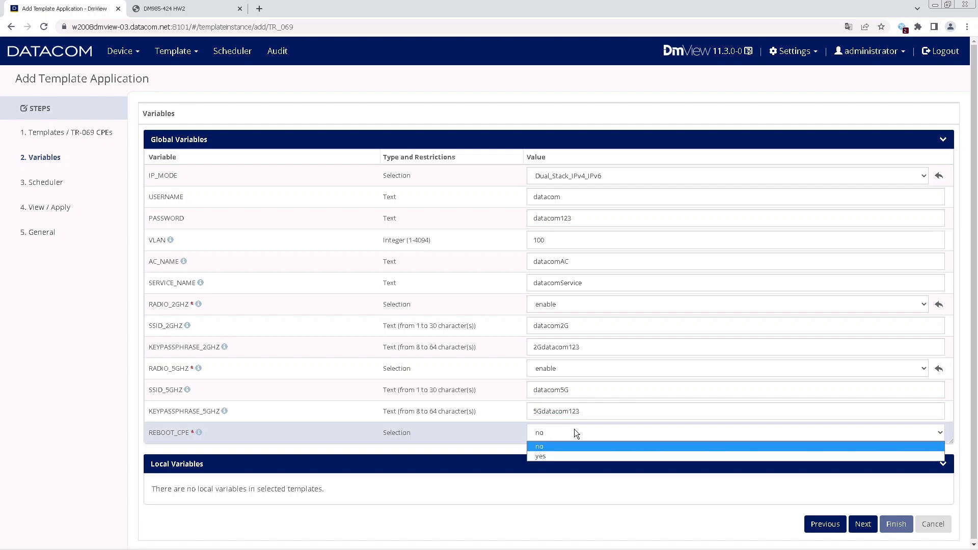
{"action": "left_click", "coordinate": [574, 432]}
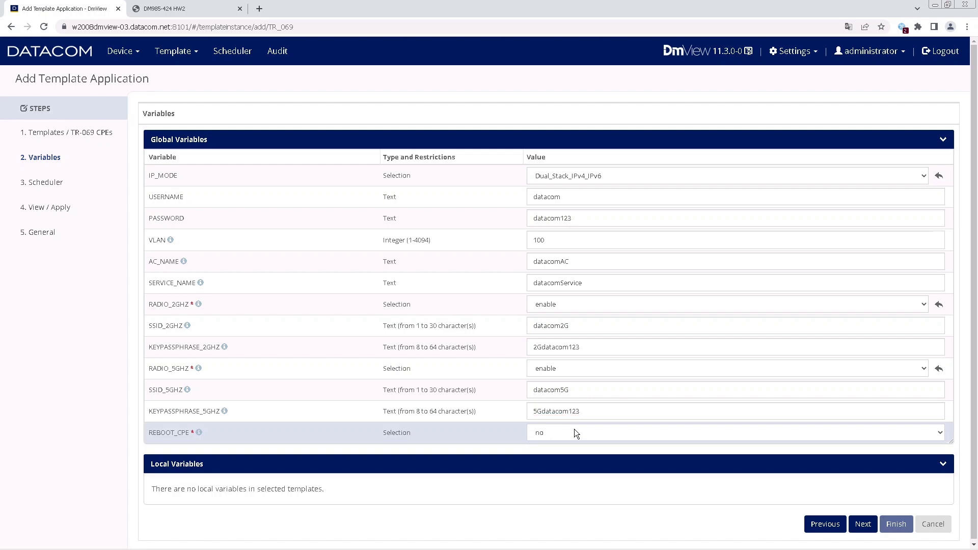
{"action": "left_click", "coordinate": [573, 430]}
{"action": "left_click", "coordinate": [574, 431]}
{"action": "left_click", "coordinate": [863, 524]}
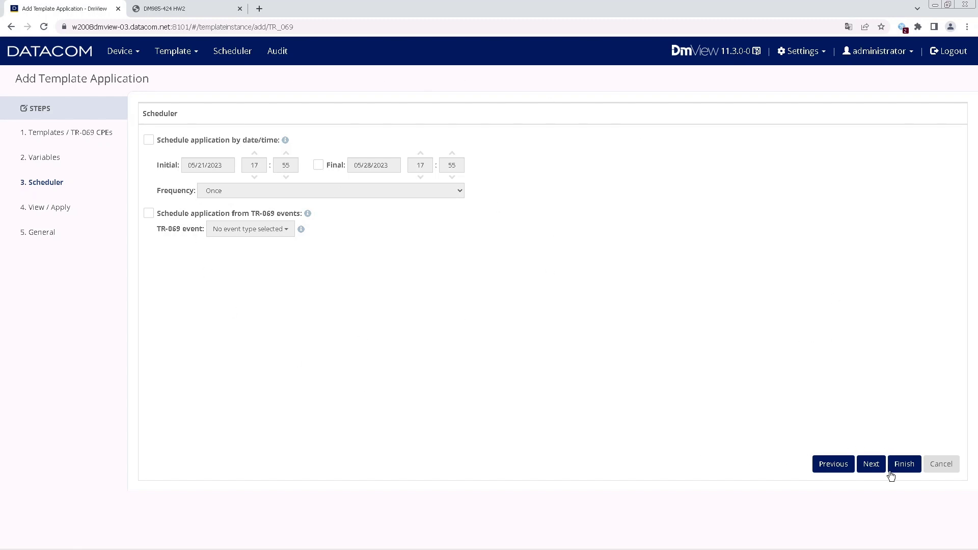
Mark the template to apply now on DACM9117ECA8 and finish the wizard.
{"action": "left_click", "coordinate": [872, 467]}
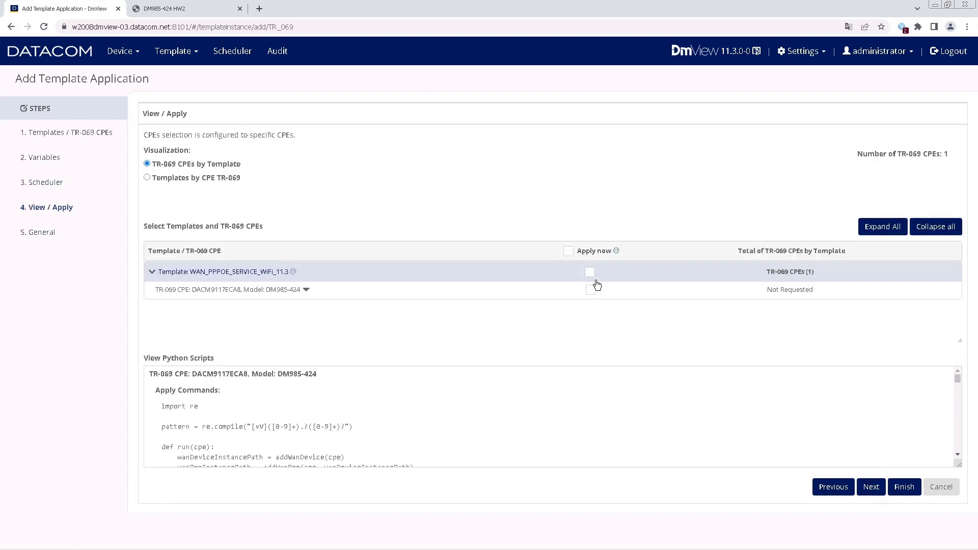
{"action": "left_click", "coordinate": [569, 253]}
{"action": "left_click", "coordinate": [903, 487]}
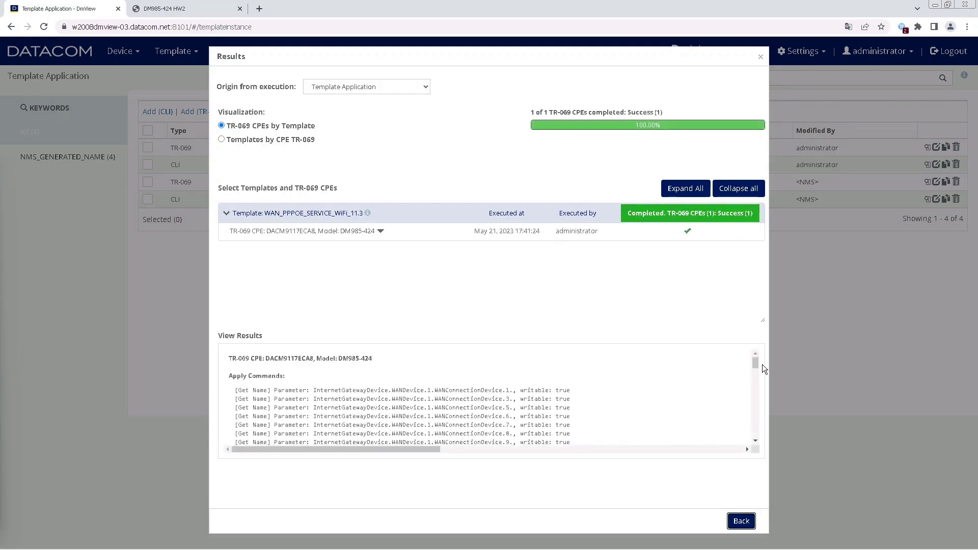
Scroll through the View Results log, then go back to the Template Application list.
{"action": "scroll", "coordinate": [757, 375], "scroll_direction": "down", "scroll_amount": 1}
{"action": "scroll", "coordinate": [756, 393], "scroll_direction": "down", "scroll_amount": 10}
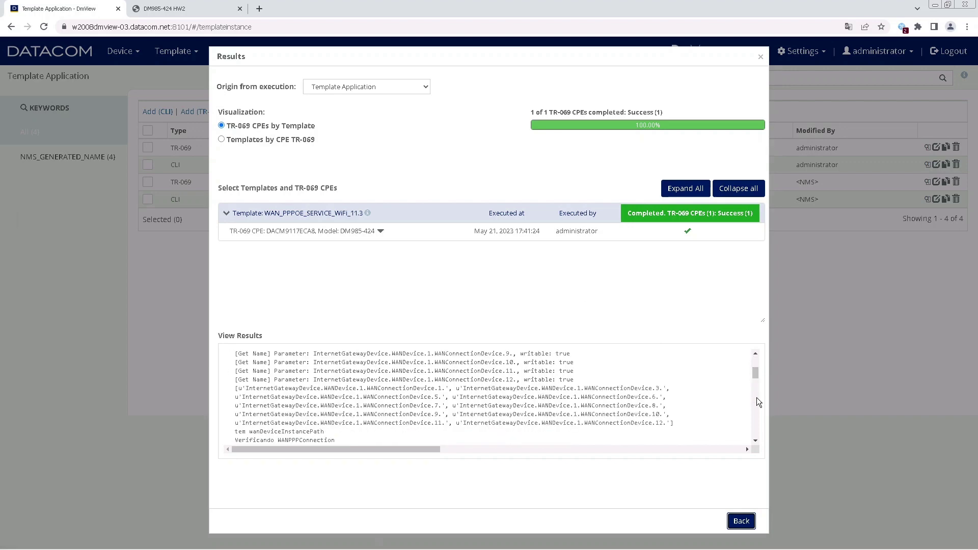
{"action": "scroll", "coordinate": [756, 422], "scroll_direction": "down", "scroll_amount": 10}
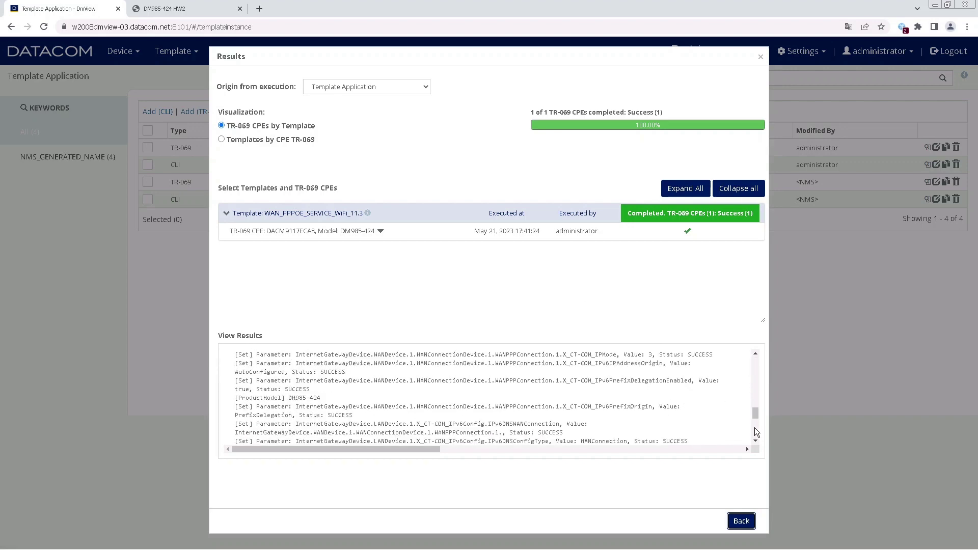
{"action": "left_click_drag", "start_coordinate": [758, 411], "coordinate": [759, 352]}
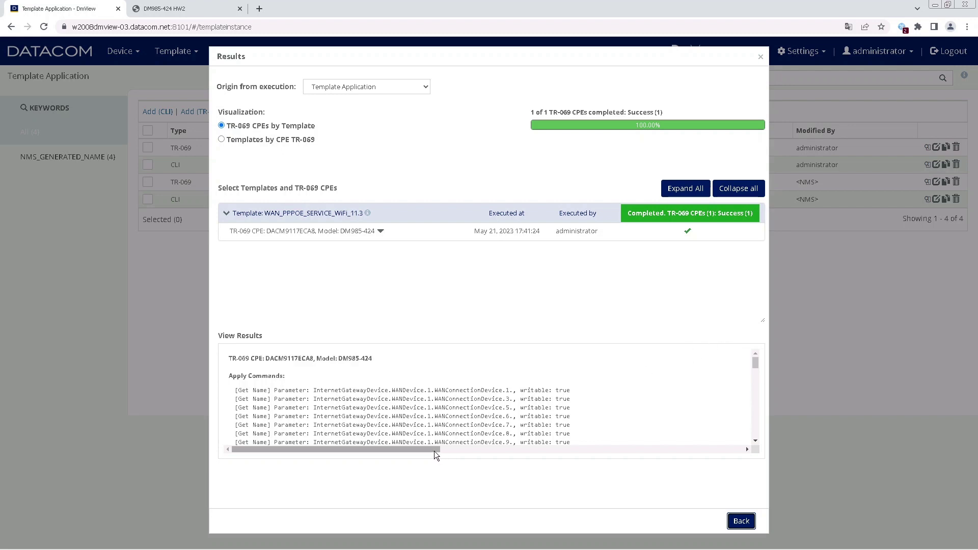
{"action": "left_click", "coordinate": [741, 521]}
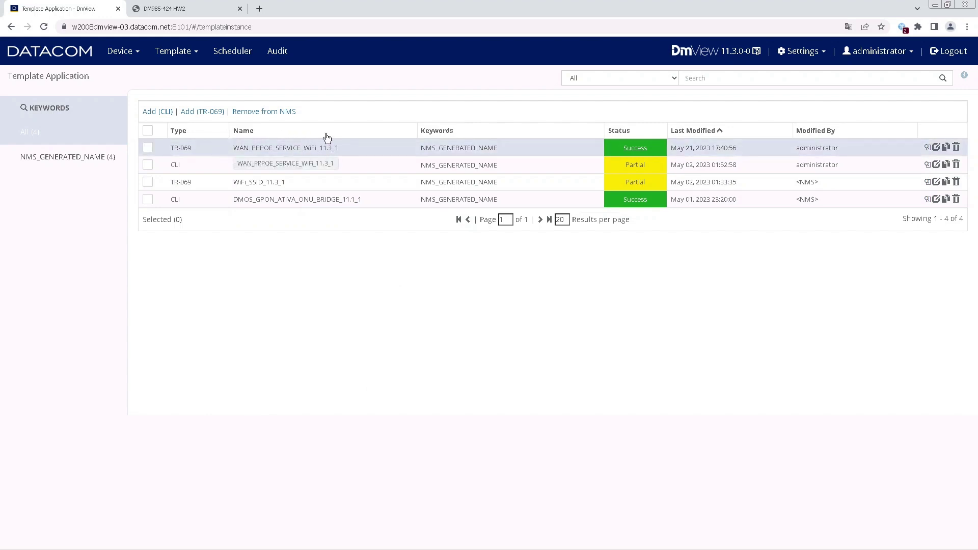
Apply template WiFi_SSID_11.3 and add CPE DACM9117ECA8 as its target.
{"action": "left_click", "coordinate": [192, 57]}
{"action": "left_click", "coordinate": [175, 73]}
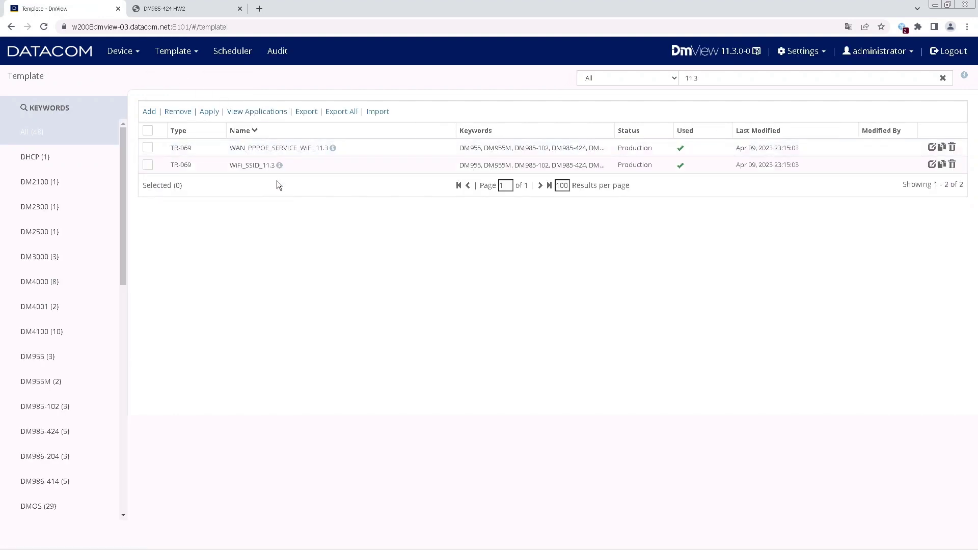
{"action": "left_click", "coordinate": [147, 165]}
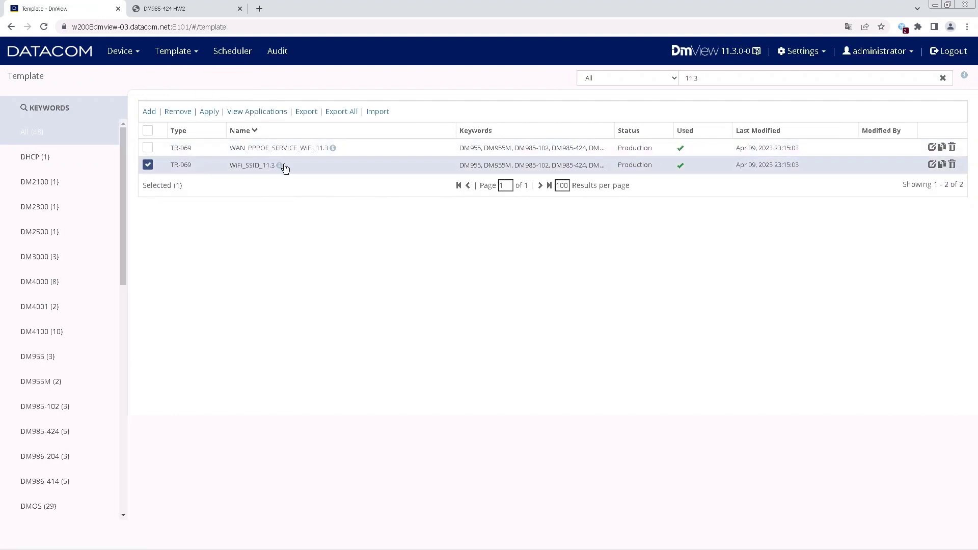
{"action": "mouse_move", "coordinate": [278, 168]}
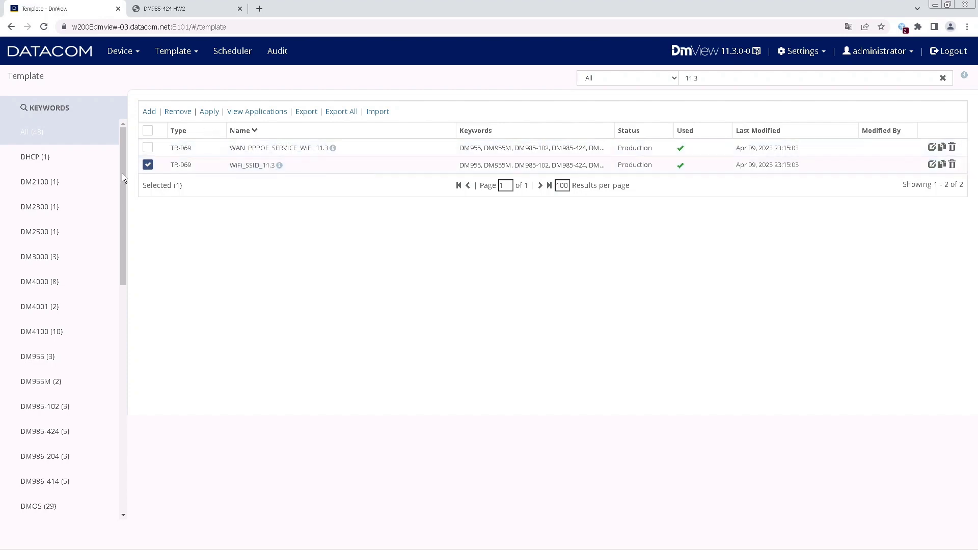
{"action": "left_click", "coordinate": [209, 112]}
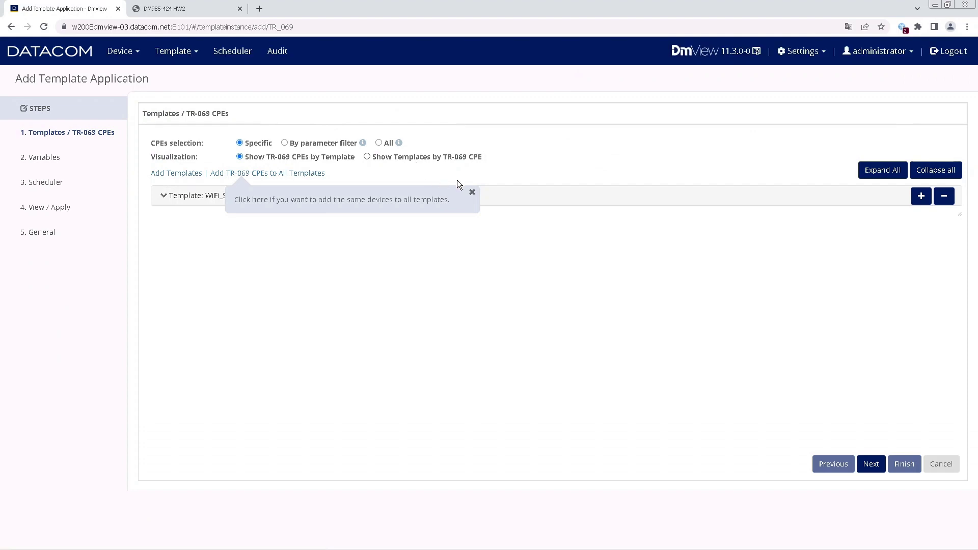
{"action": "left_click", "coordinate": [473, 193]}
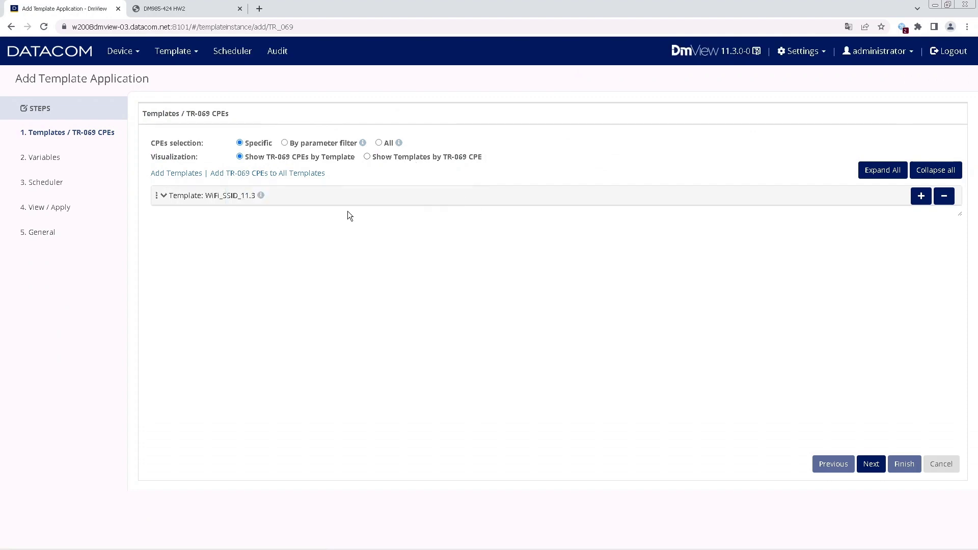
{"action": "left_click", "coordinate": [254, 174]}
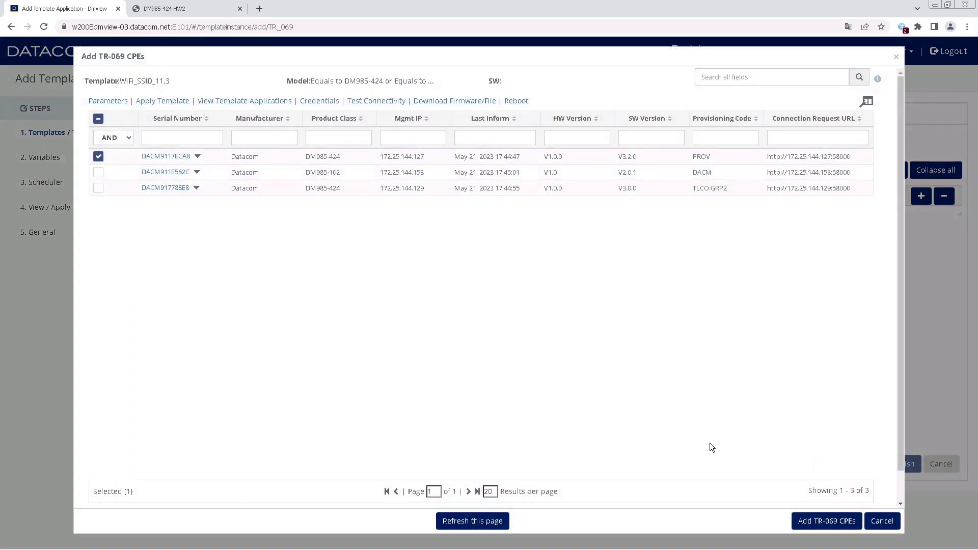
{"action": "left_click", "coordinate": [816, 521]}
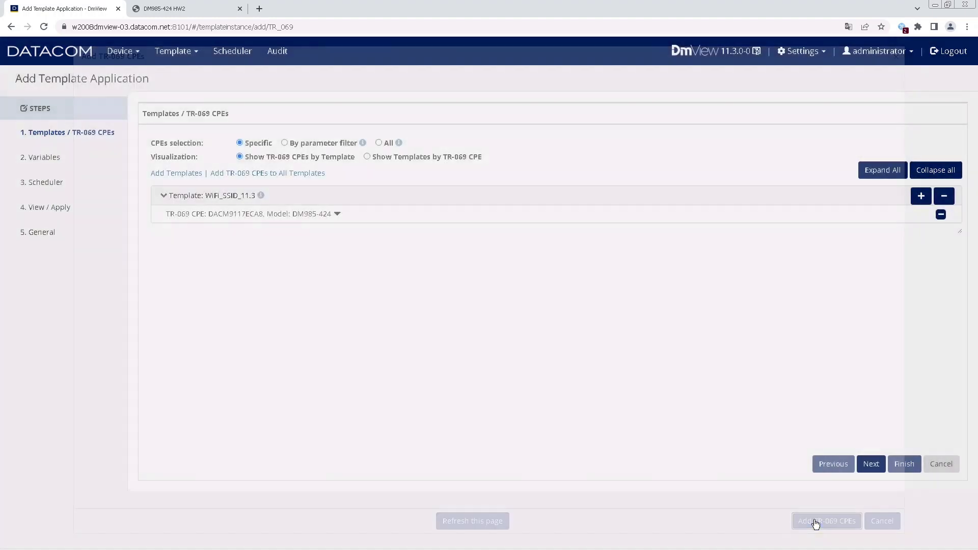
Advance to WiFi_SSID_11.3's variables, then cancel the wizard and confirm discarding changes.
{"action": "left_click", "coordinate": [868, 463]}
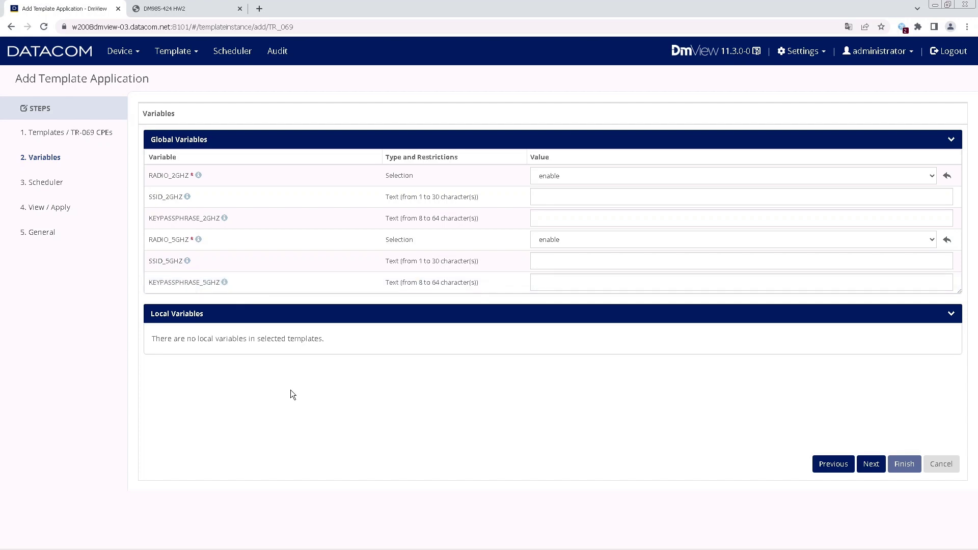
{"action": "left_click", "coordinate": [943, 464]}
{"action": "left_click", "coordinate": [623, 200]}
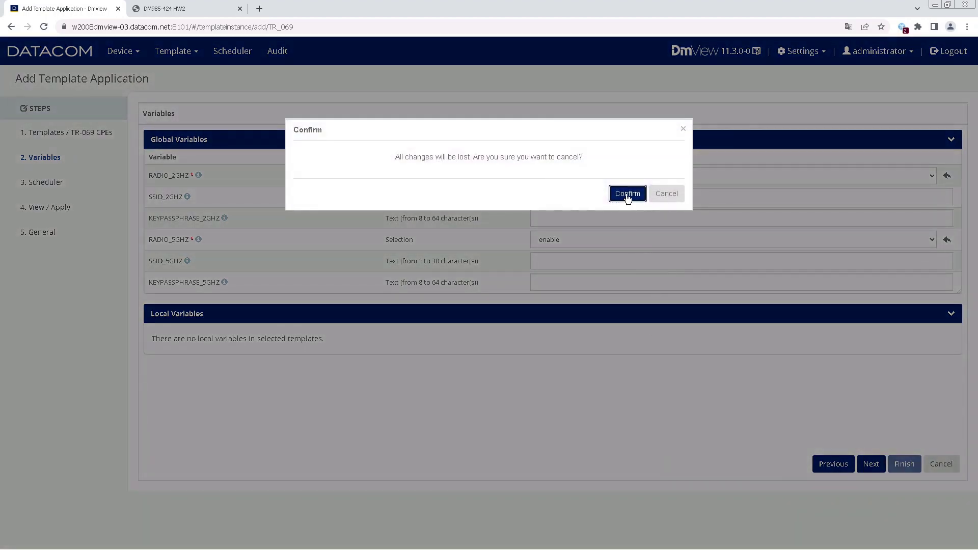